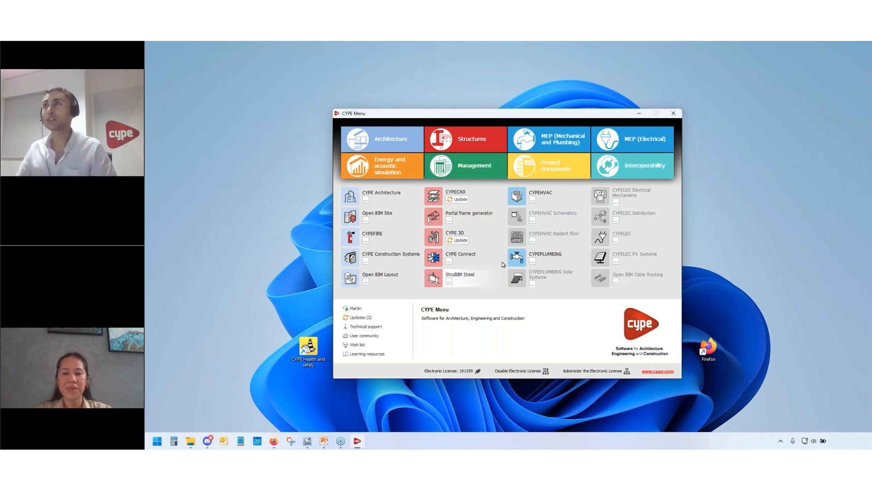
Step: Launch Open BIM Quantities from the Architecture programs in CYPE Menu, maximize its start window and close it
left_click_drag(513, 115, 519, 115)
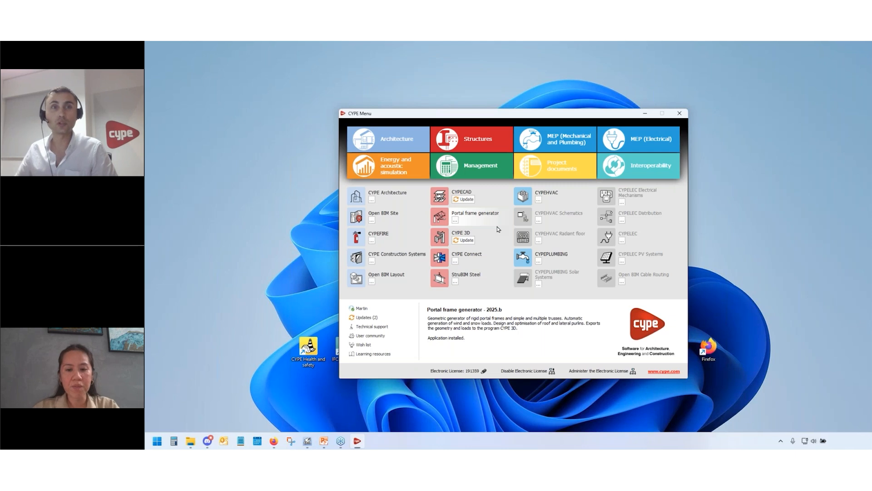
left_click(395, 138)
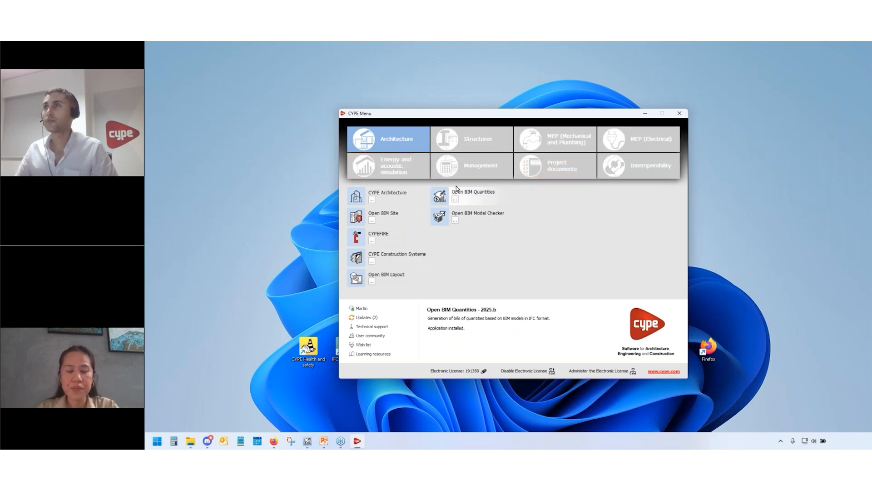
left_click(483, 194)
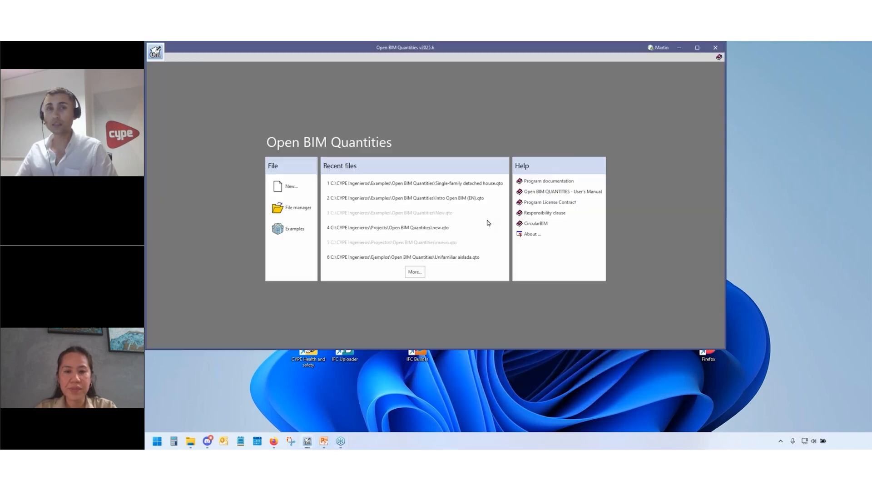
left_click(698, 47)
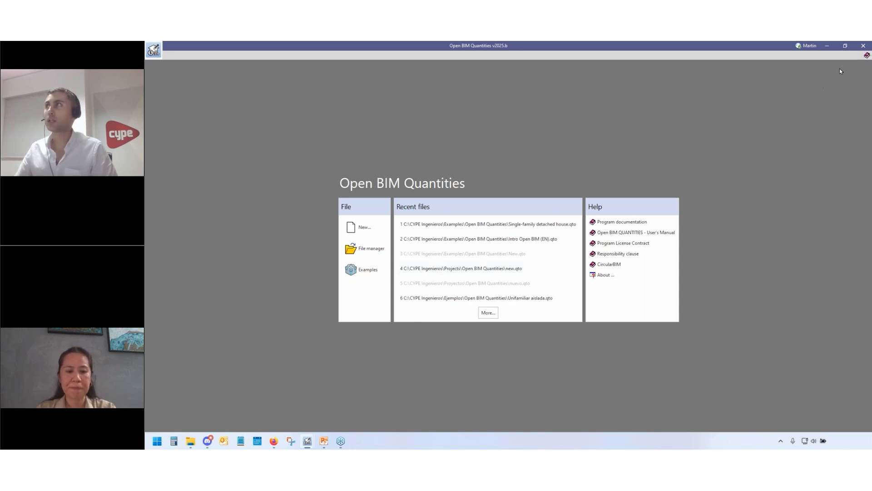
left_click(864, 46)
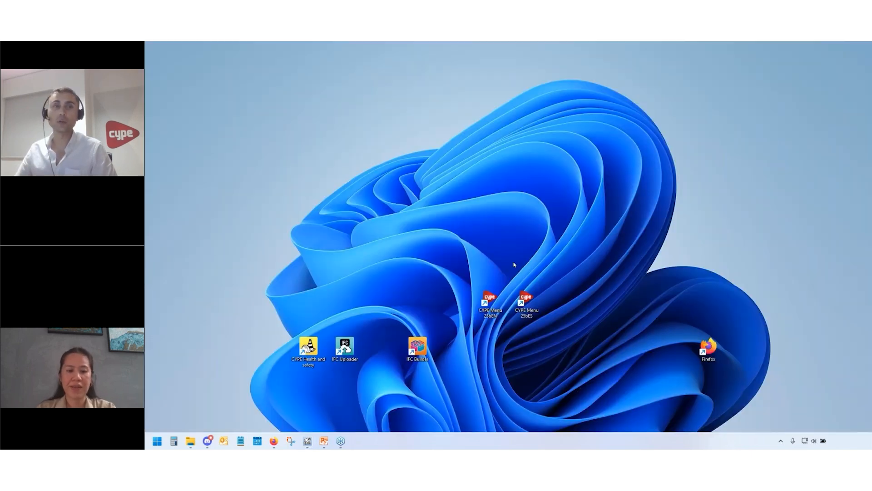
Step: Switch to the already open Intro Open BIM (EN) project and look over its 3D view and entities list
mouse_move(310, 436)
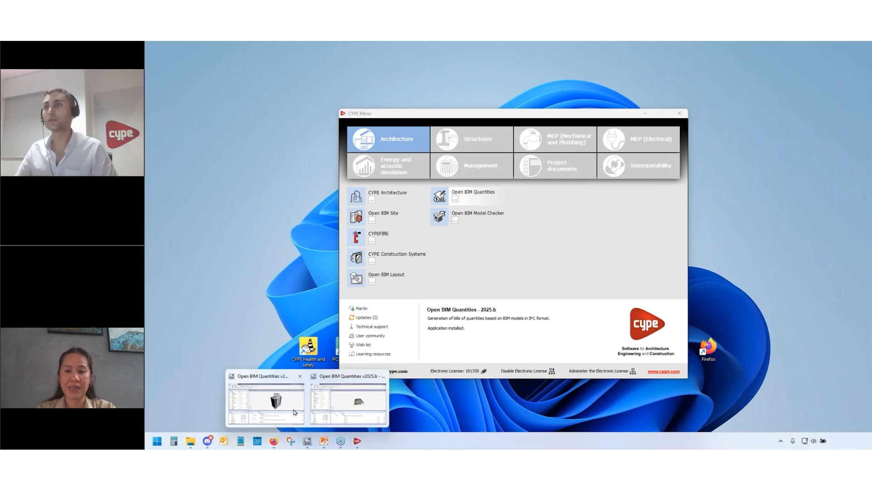
left_click(293, 410)
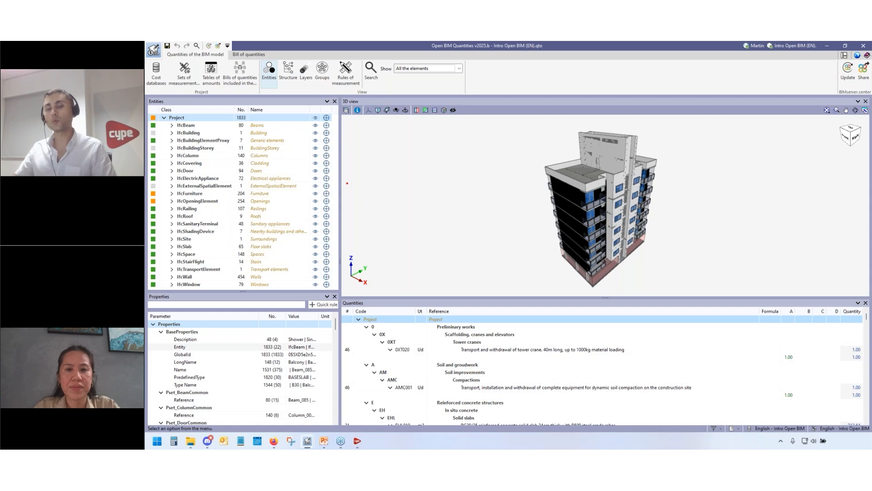
mouse_move(337, 90)
left_mouse_down()
mouse_move(560, 253)
mouse_move(870, 317)
mouse_move(861, 311)
left_mouse_up()
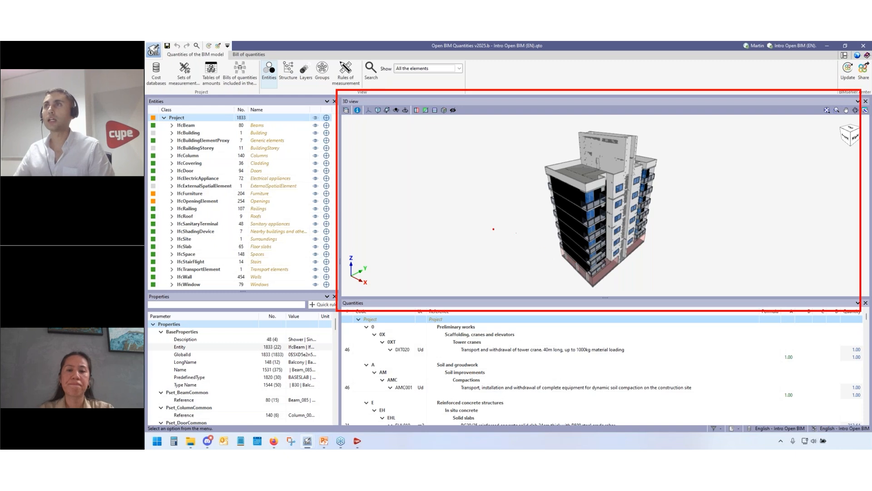
key("Escape")
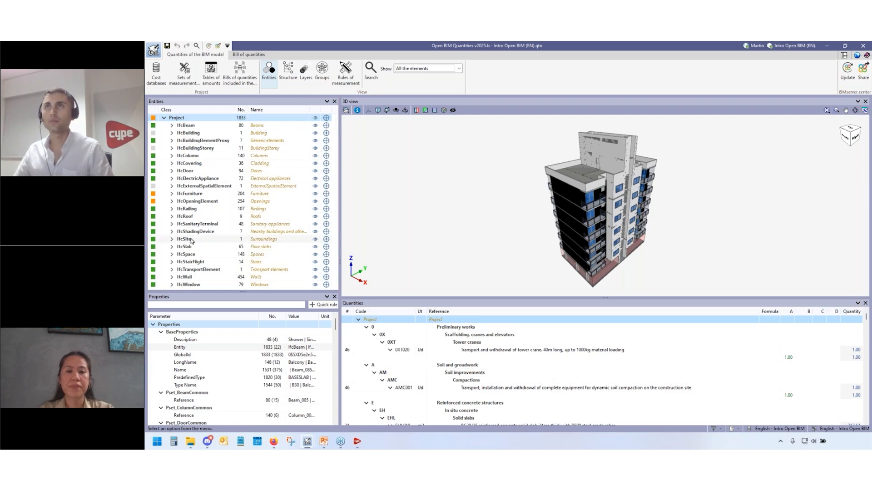
mouse_move(148, 94)
left_mouse_down()
mouse_move(196, 169)
mouse_move(345, 309)
left_mouse_up()
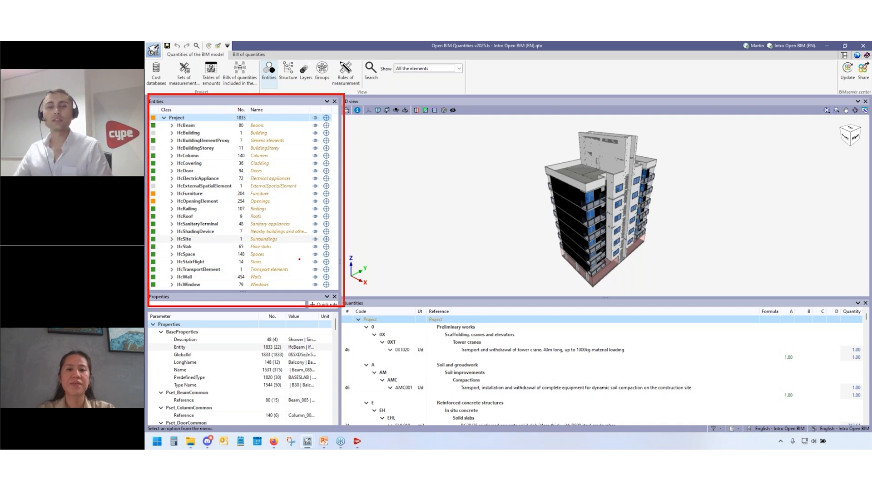
key("Escape")
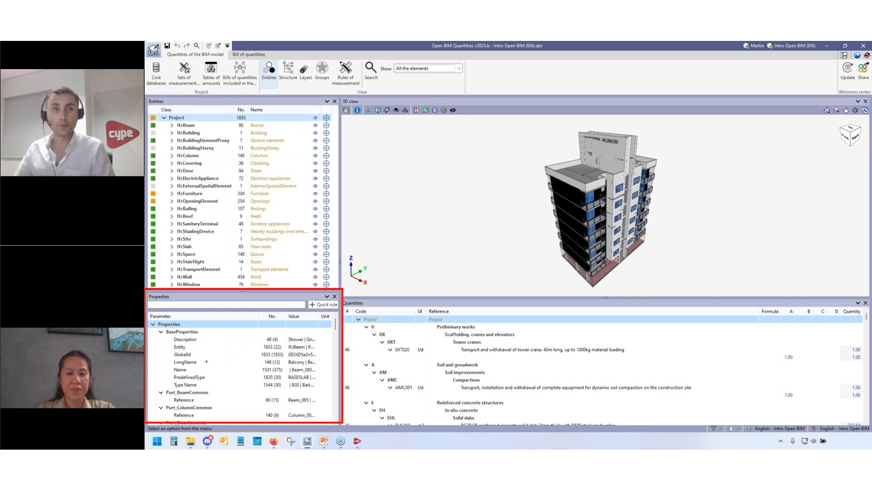
Step: Examine the whole project's parameters, from the property sets to the beam, column and covering base quantities
scroll(234, 364, "down", 4)
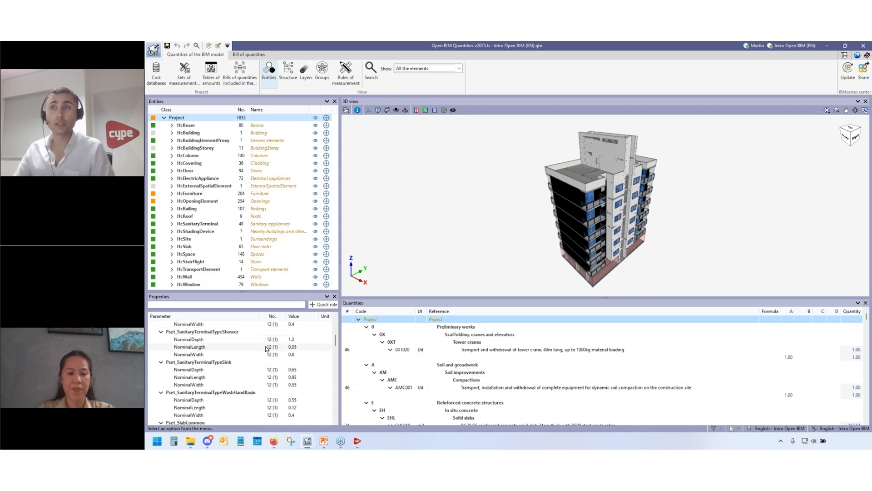
scroll(275, 353, "down", 1)
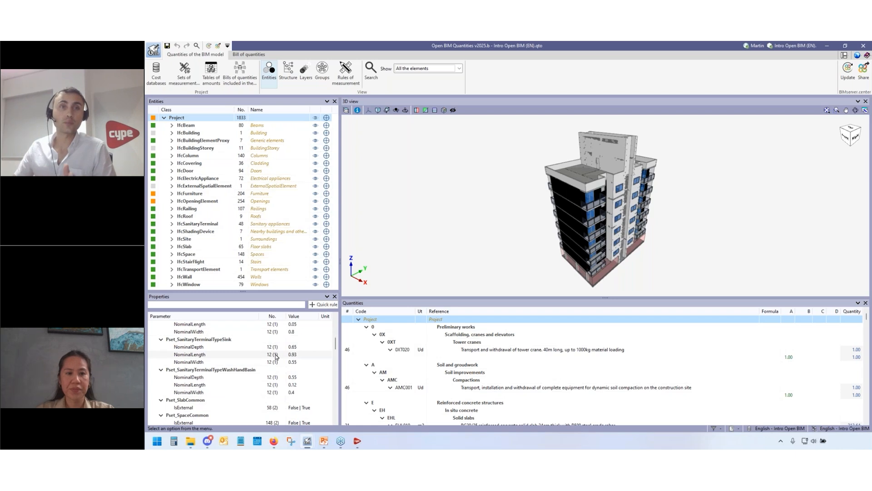
scroll(277, 356, "down", 5)
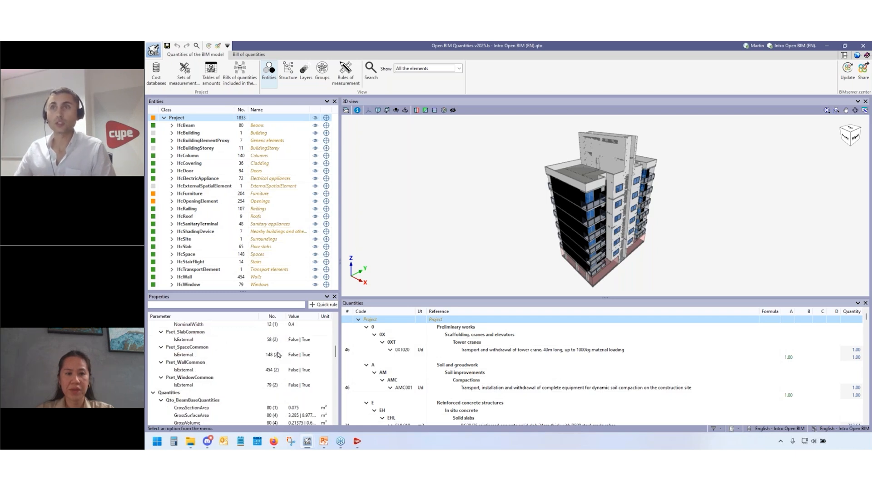
scroll(229, 364, "down", 2)
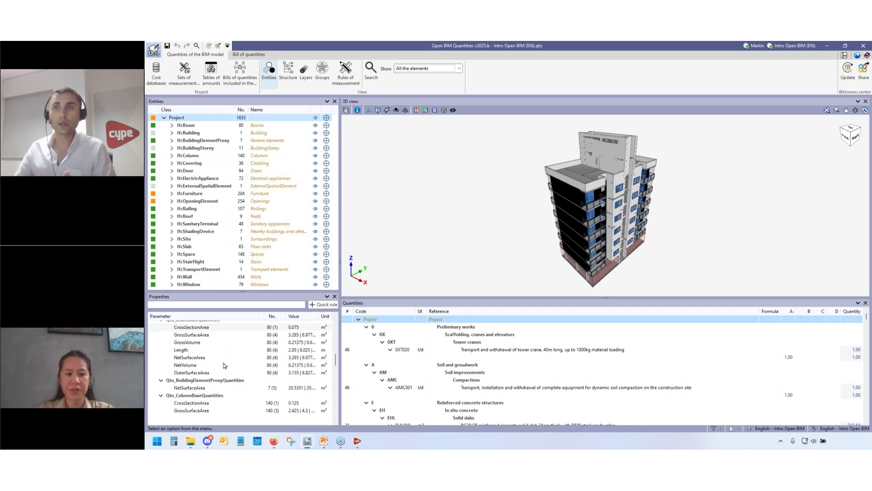
scroll(244, 365, "down", 2)
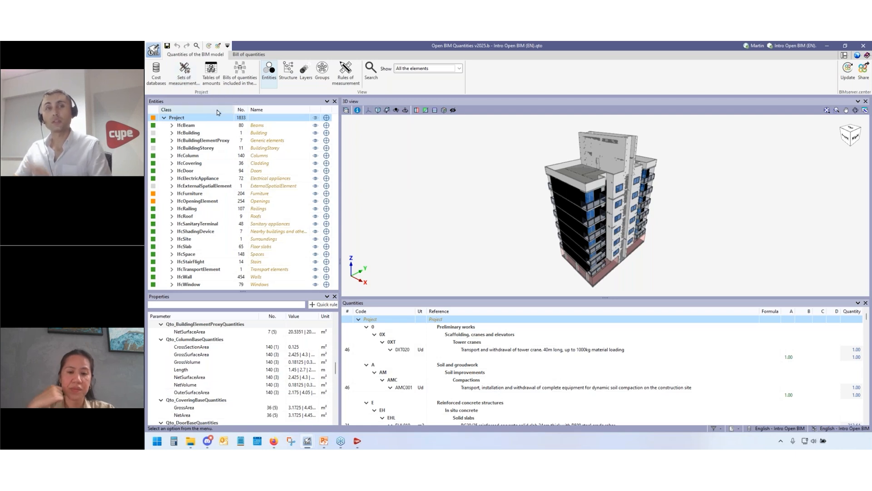
Step: Open the cost databases, select "eng single family copy" and start editing it
left_click(156, 72)
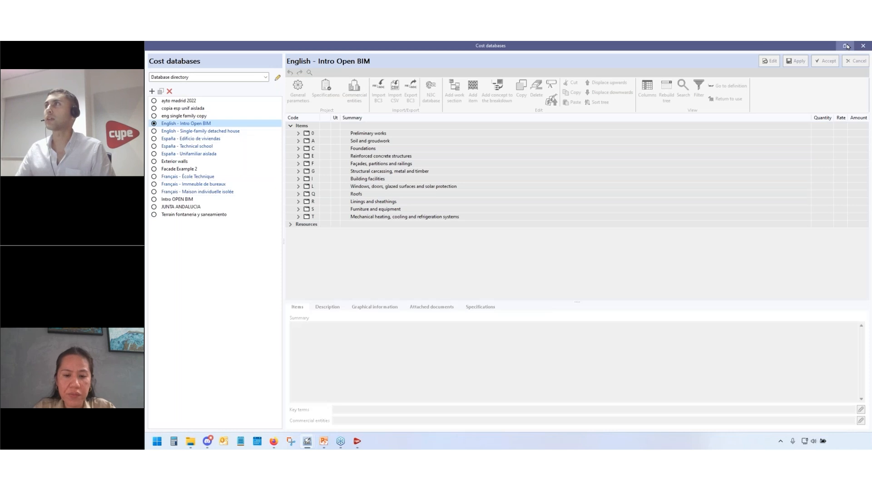
left_click(848, 47)
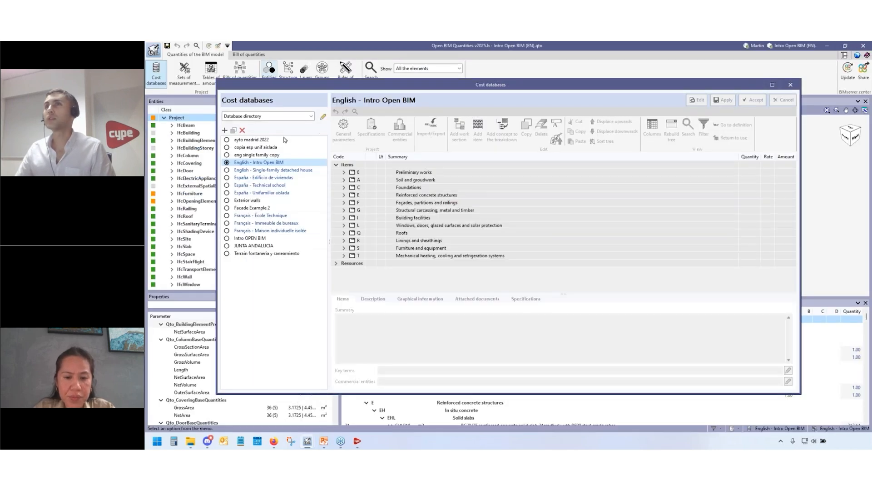
left_click_drag(480, 85, 460, 89)
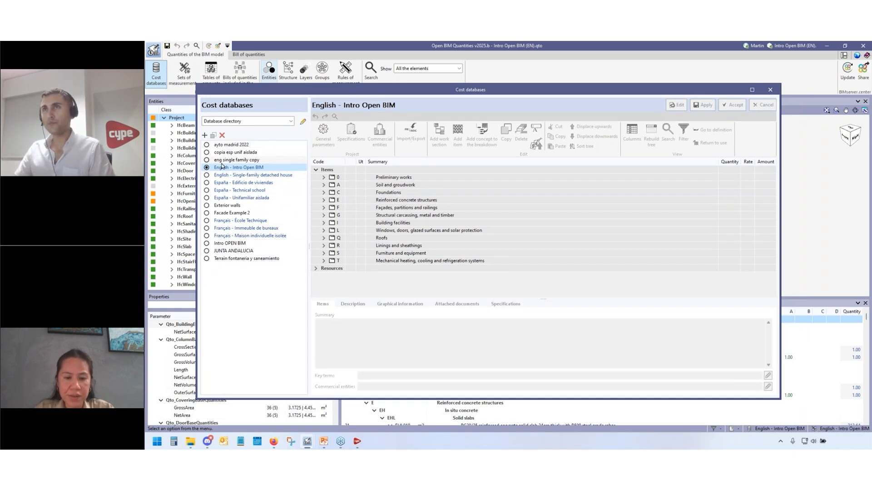
left_click(269, 159)
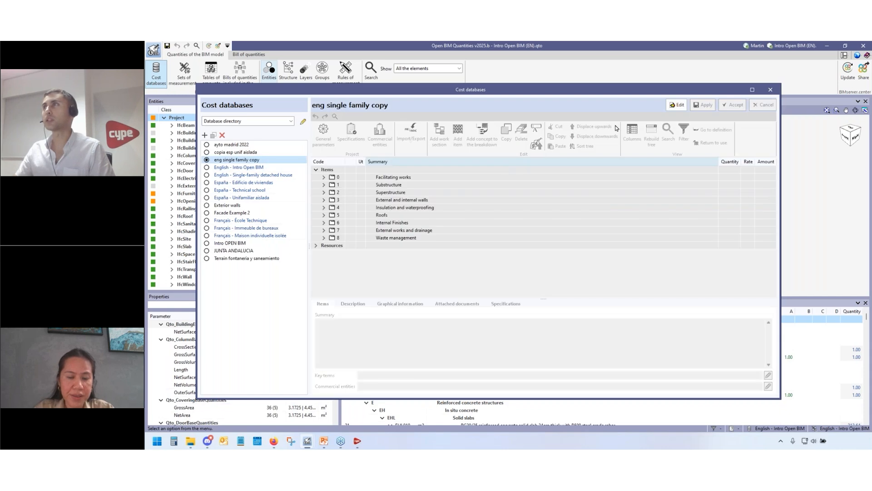
left_click(679, 105)
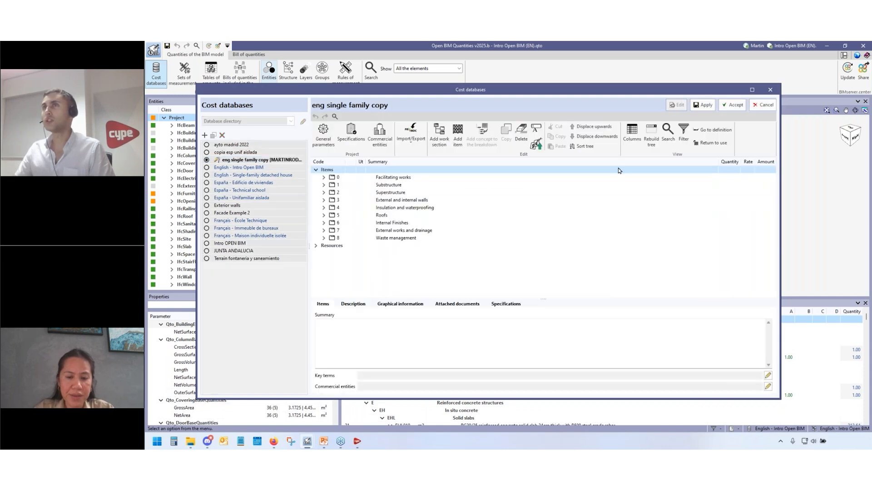
Step: Expand Facilitating works down to the items in Preparatory earth works, and collapse the chapter again
left_click(324, 177)
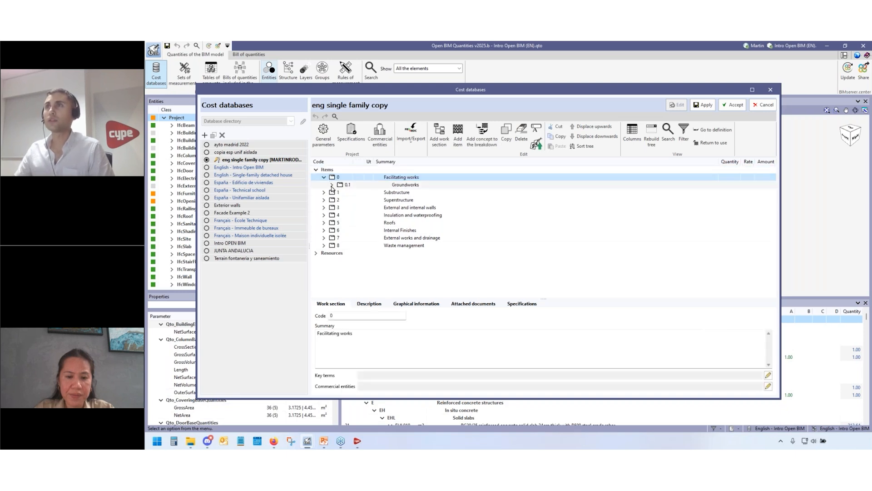
left_click(331, 185)
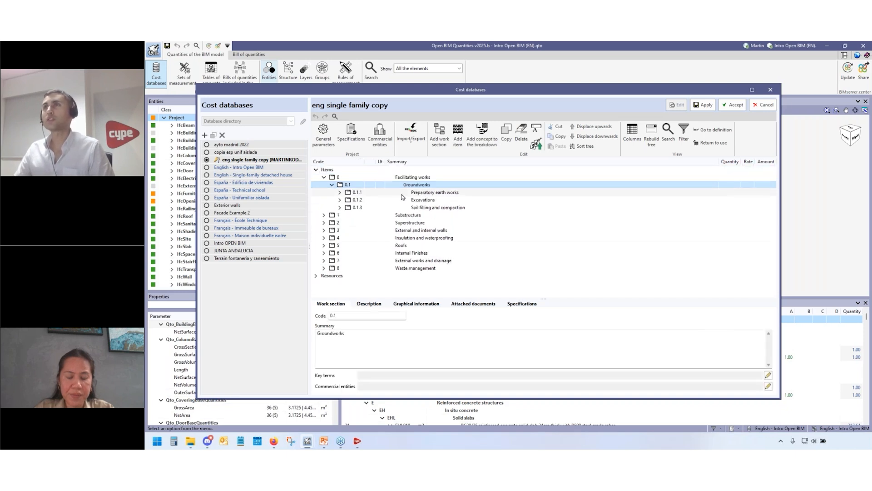
left_click(340, 192)
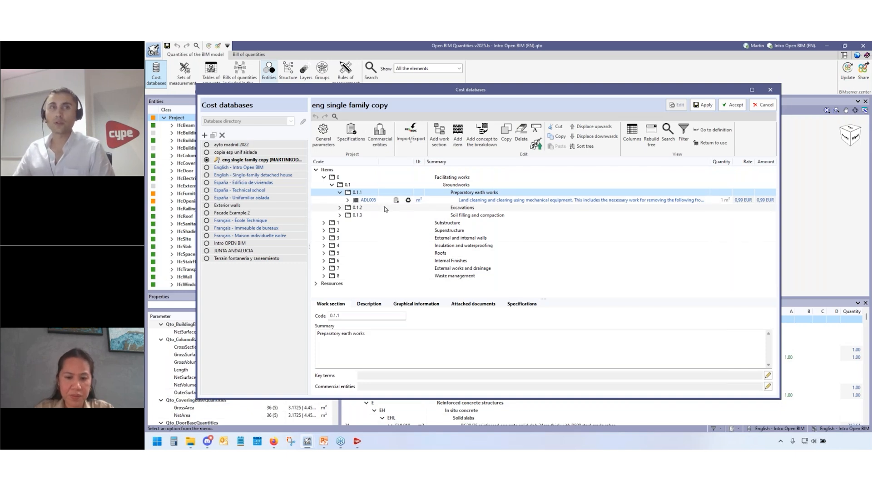
left_click(340, 192)
key("Left")
key("Left")
key("Left")
key("Left")
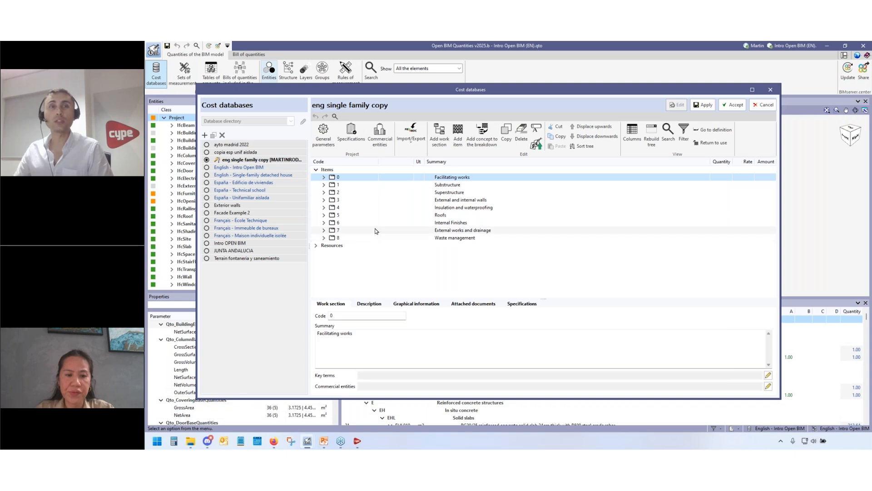
Step: Look over the cost database's import and export options and close the cost databases window
left_click(410, 134)
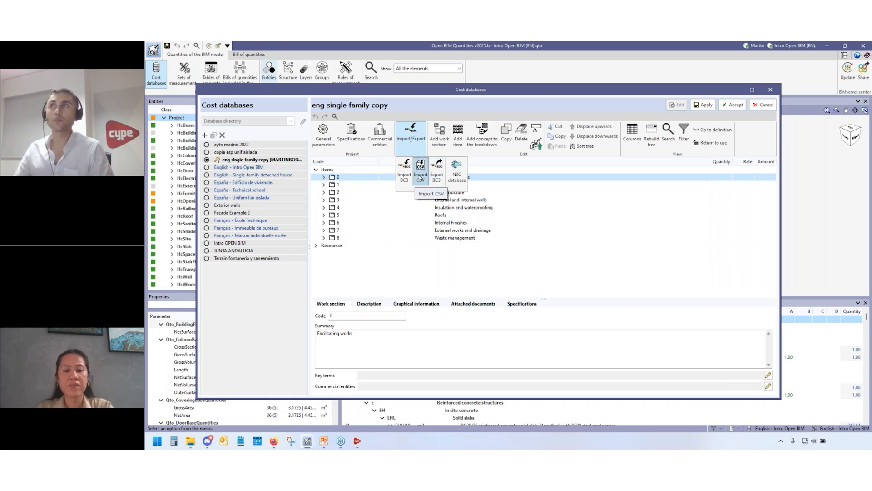
left_click(458, 178)
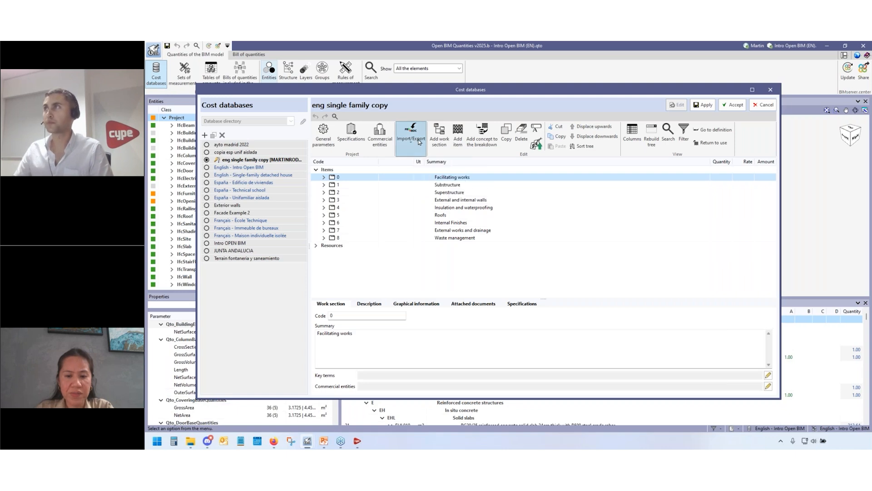
left_click(771, 89)
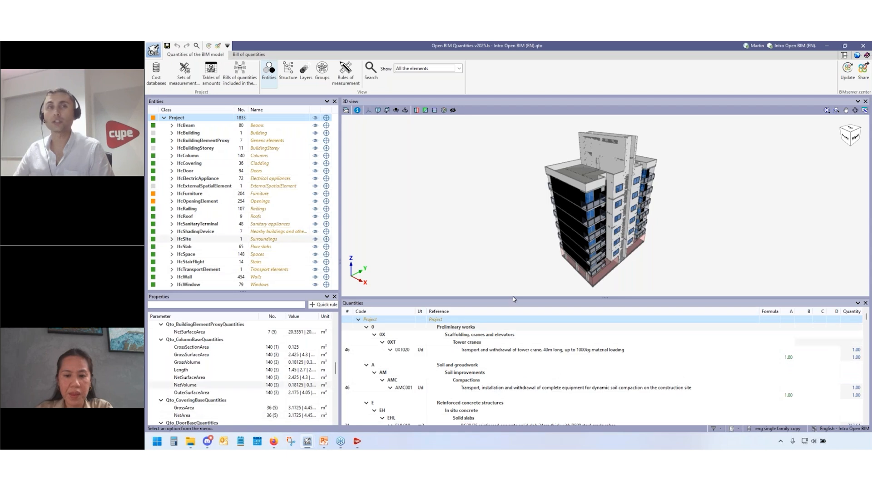
Step: View the project's bill of quantities and return to the quantities of the BIM model
left_click(249, 55)
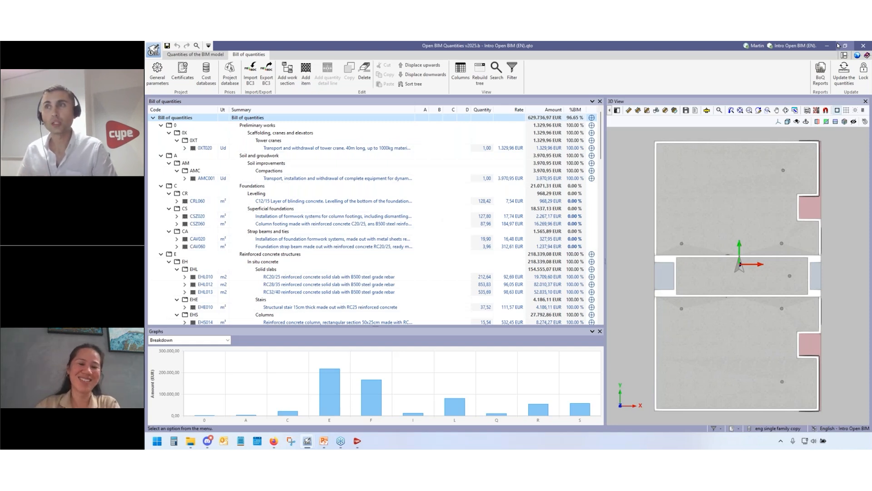
left_click(223, 55)
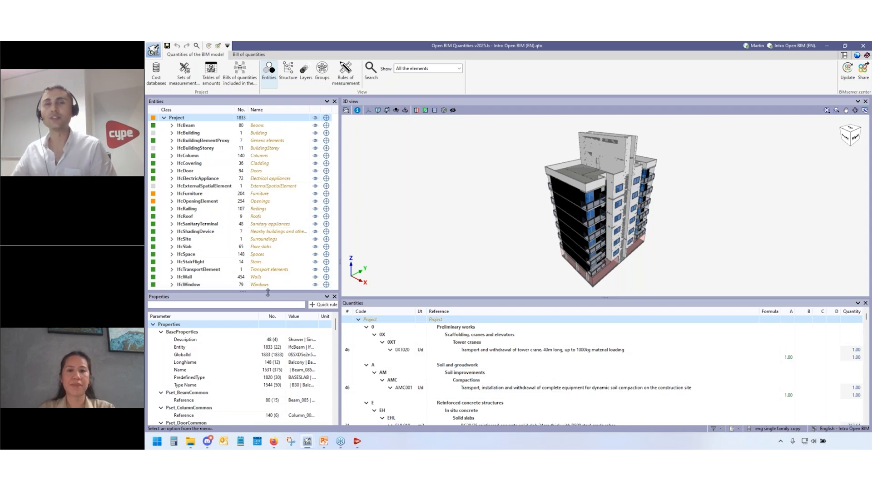
Step: Close the Intro Open BIM (EN) project and inspect the Single-family detached house model in 3D
left_click(870, 44)
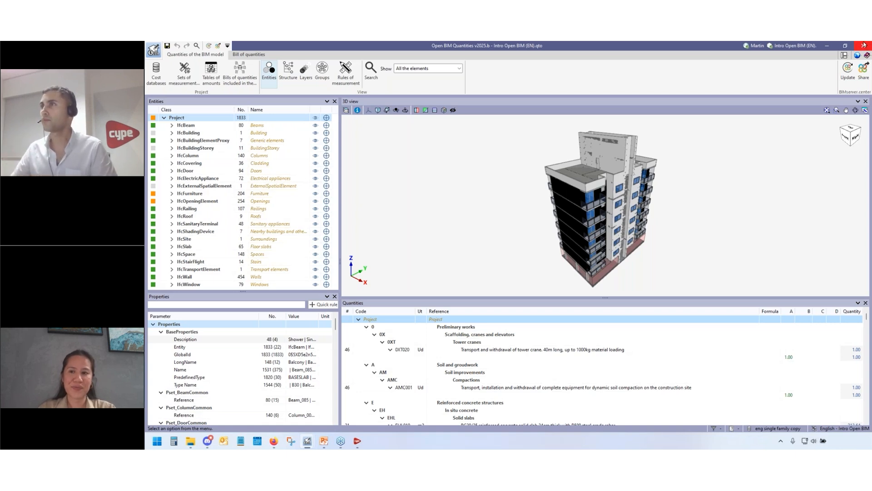
left_click(462, 261)
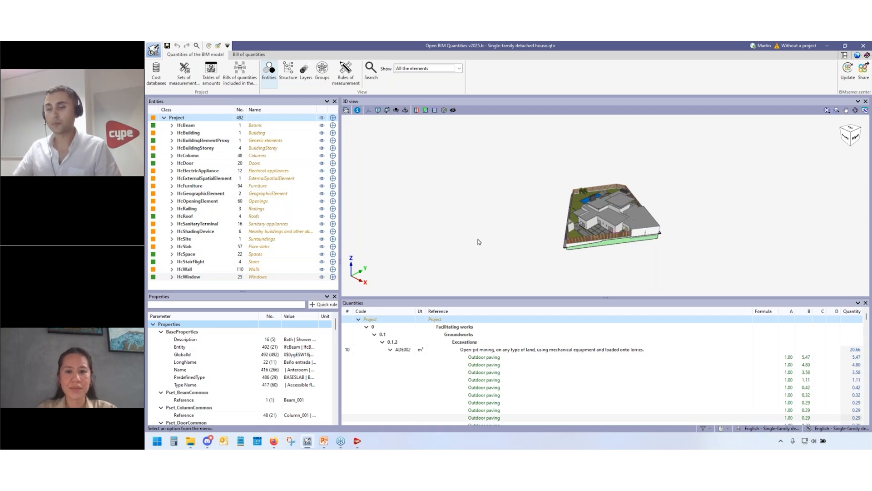
scroll(736, 231, "up", 3)
scroll(672, 241, "up", 2)
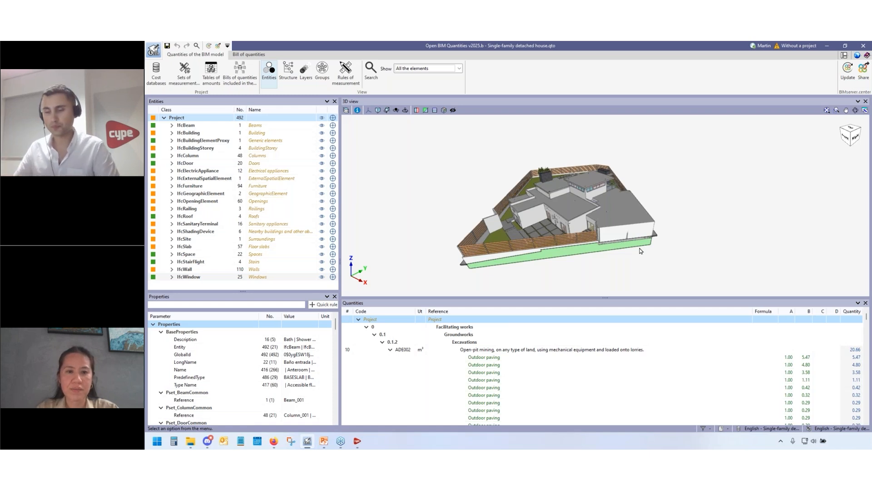
middle_click_drag(642, 194, 609, 213)
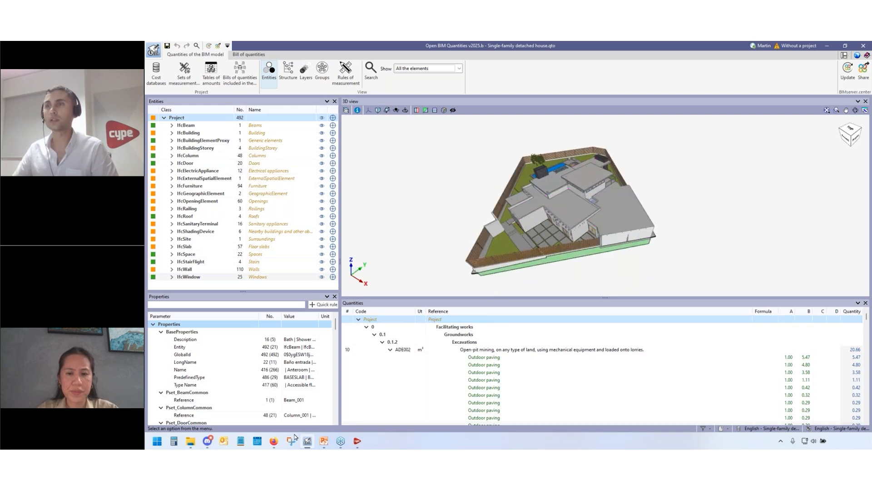
Step: Switch to the browser, look through the active projects on BIMserver.center, and return to Open BIM Quantities
mouse_move(274, 443)
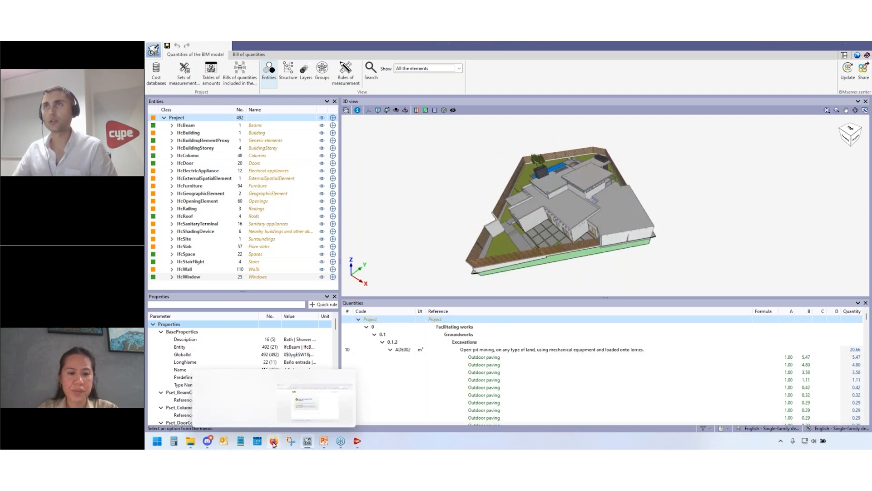
left_click(232, 397)
left_click(192, 46)
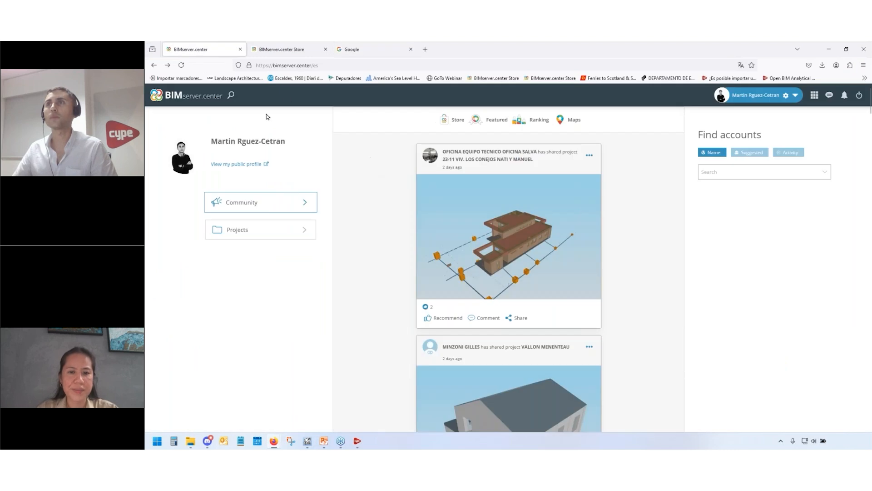
left_click(219, 235)
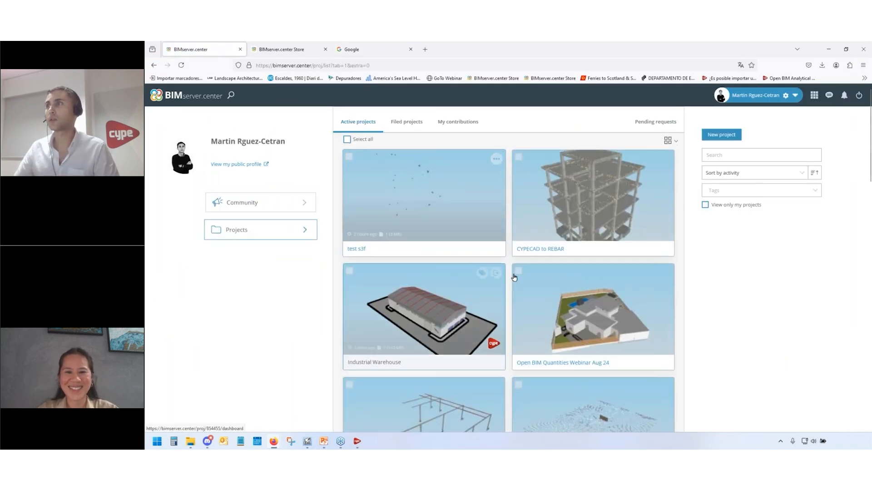
scroll(516, 273, "down", 1)
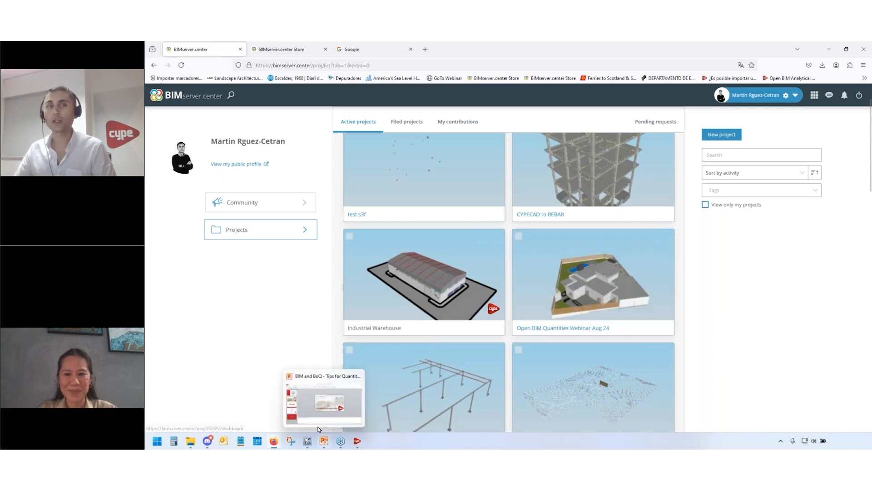
mouse_move(307, 442)
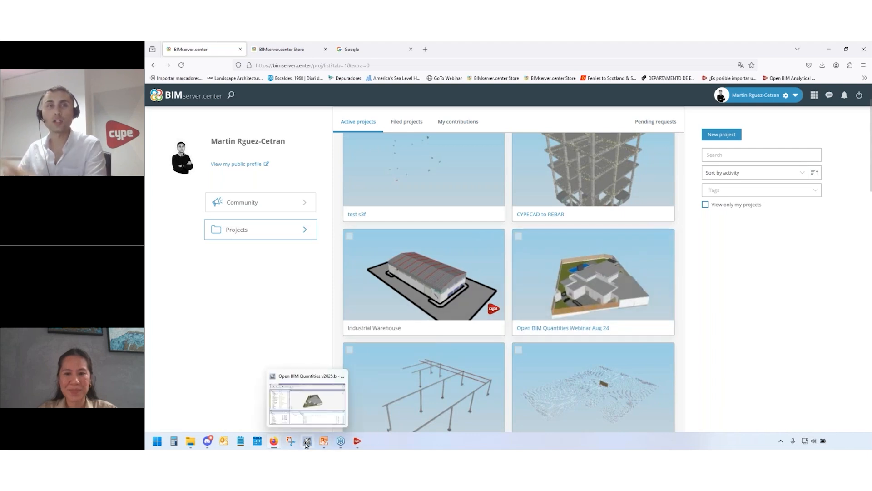
left_click(307, 442)
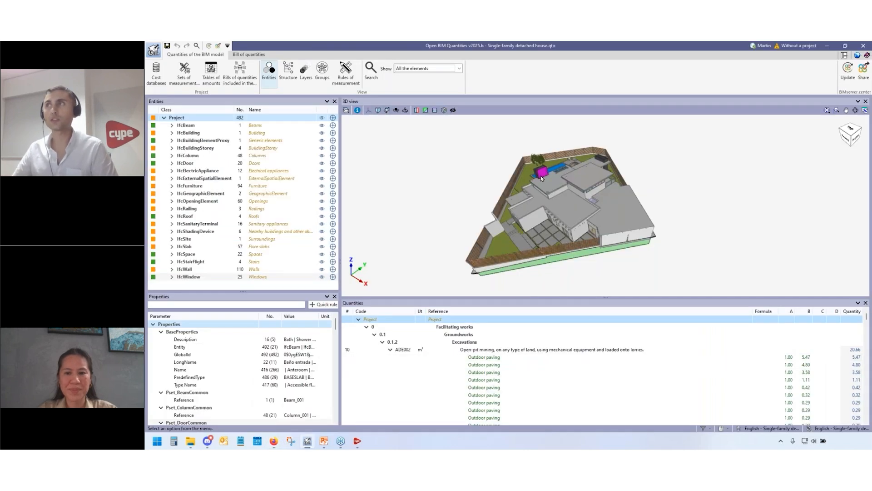
Step: Inspect the detached house model in 3D from a lower angle and view the project's bill of quantities
left_click_drag(532, 175, 581, 214)
scroll(536, 219, "up", 3)
scroll(534, 217, "down", 2)
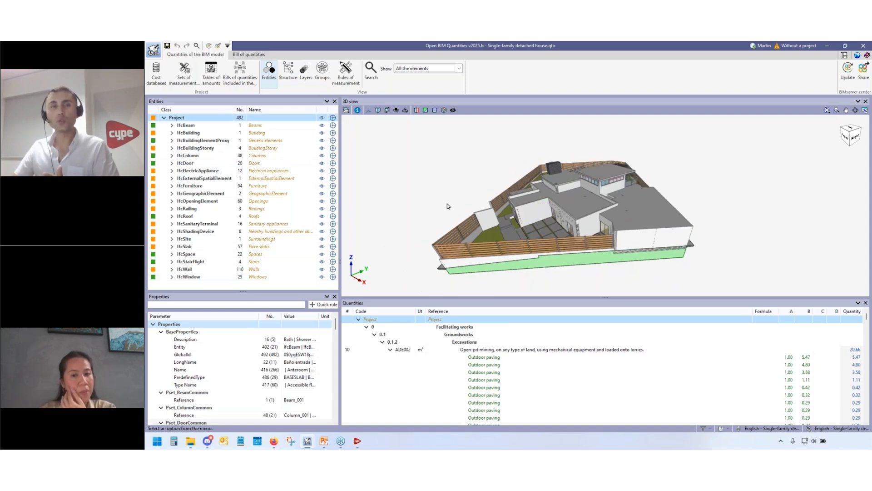
left_click(253, 54)
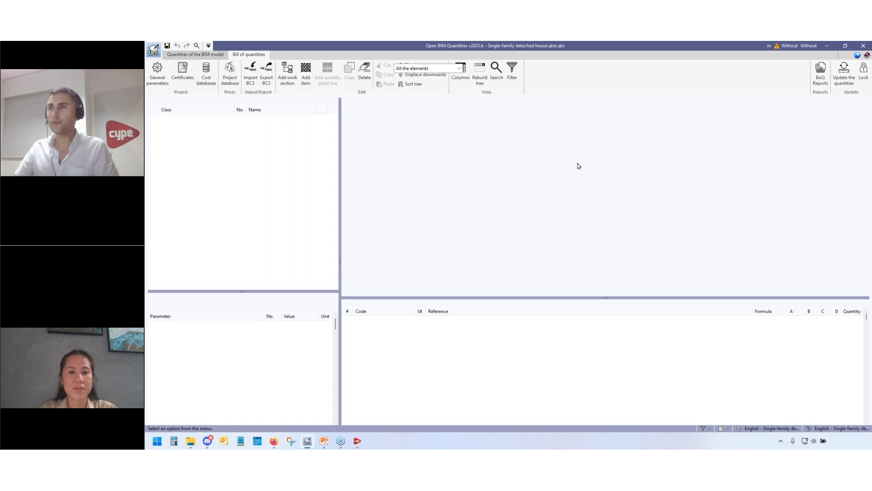
Step: Bring up the cost databases, select eng single family copy and make it editable
left_click(157, 75)
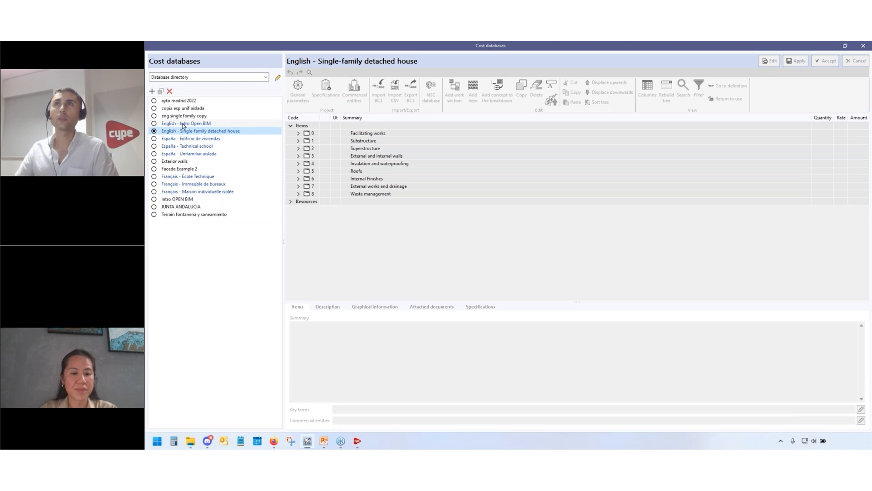
left_click(183, 116)
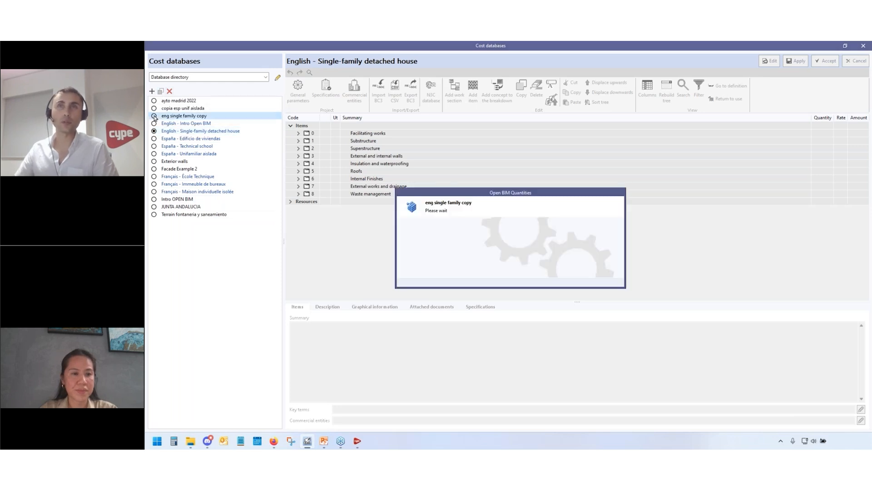
left_click(769, 61)
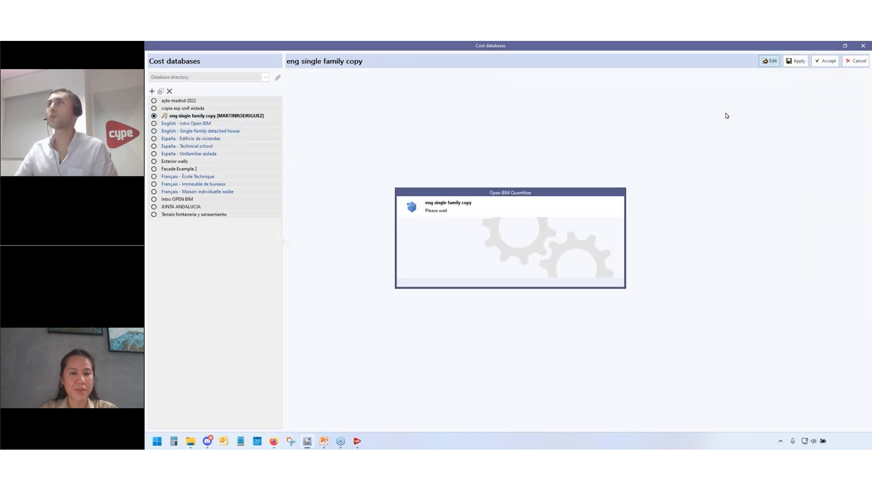
Step: Expand Facilitating works down to the item in Preparatory earth works, collapse the chapter again and view the Waste management section
left_click(299, 133)
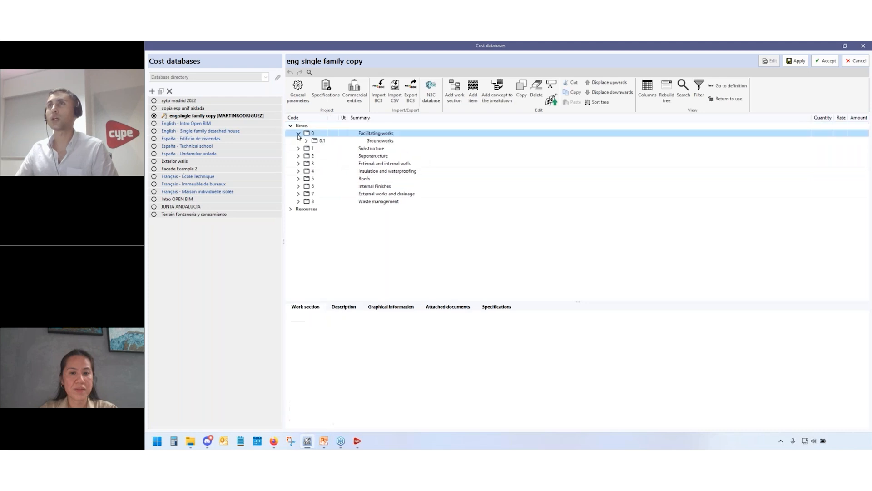
left_click(305, 141)
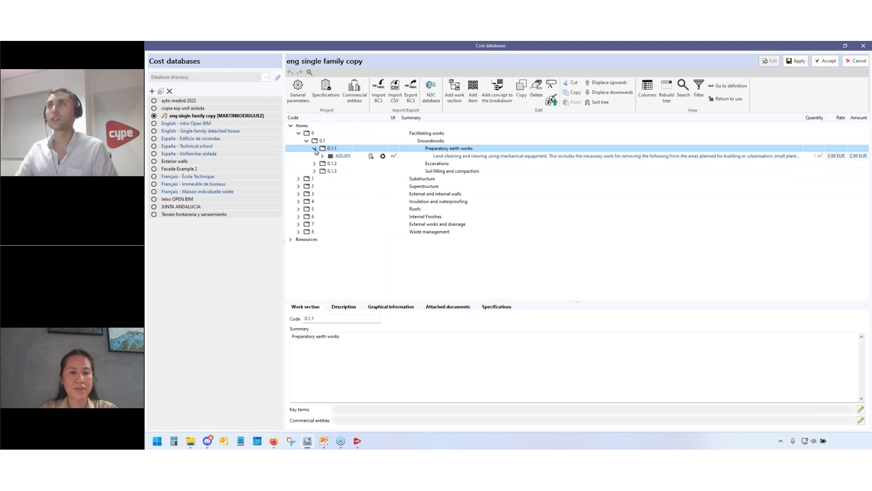
left_click(306, 141)
left_click(299, 133)
left_click(427, 193)
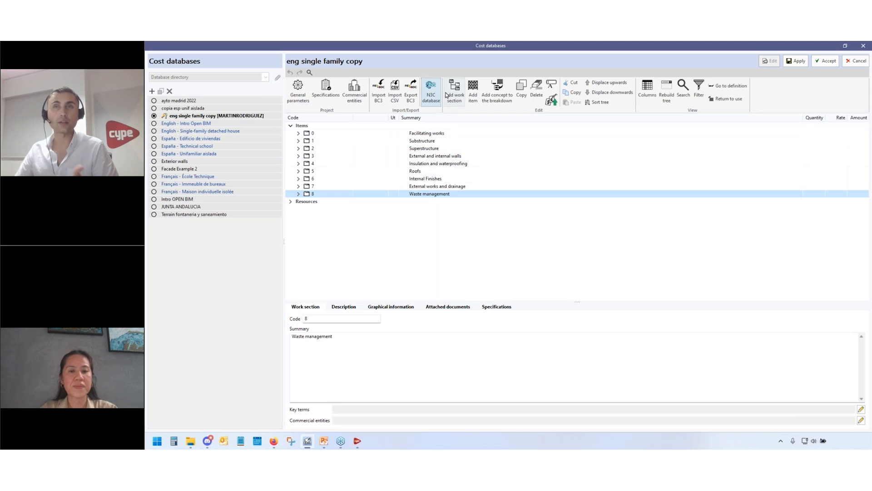
Step: Add a work section directly under Items with code 9 and summary Example
left_click(459, 126)
left_click(454, 92)
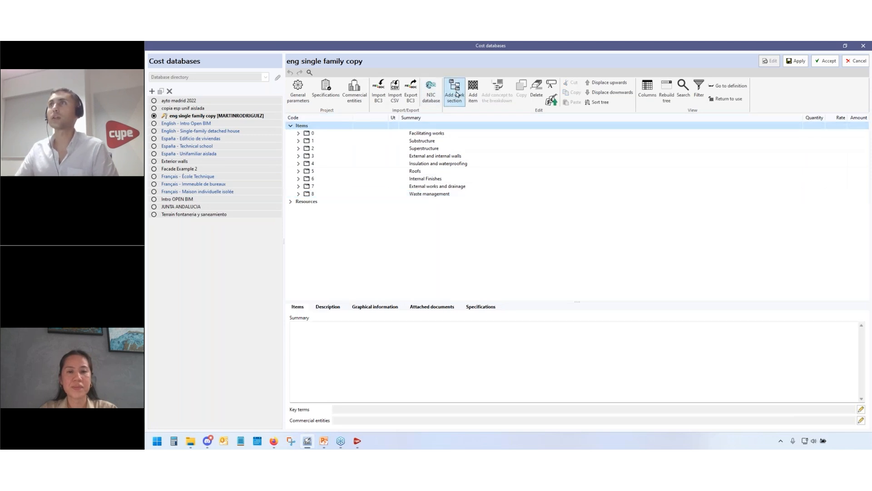
type("9")
left_click(545, 199)
type("ex")
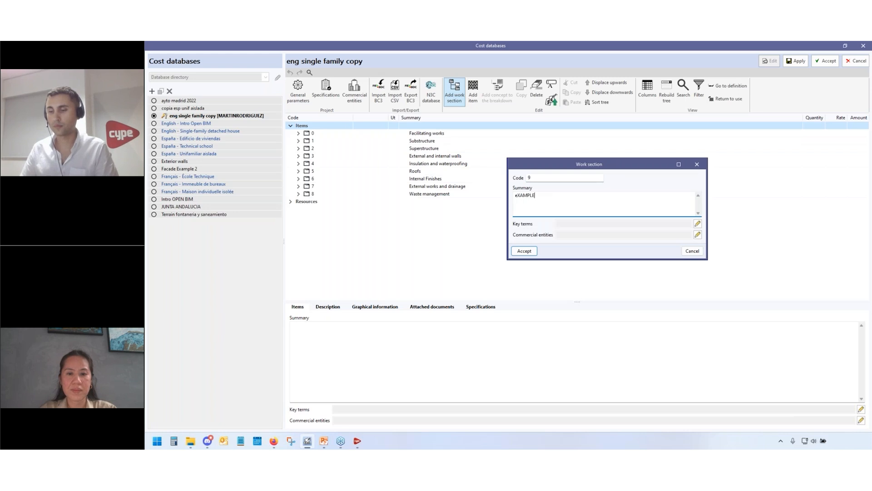
type("AMPLE")
key("BackSpace")
key("BackSpace")
key("BackSpace")
key("BackSpace")
key("BackSpace")
key("BackSpace")
key("BackSpace")
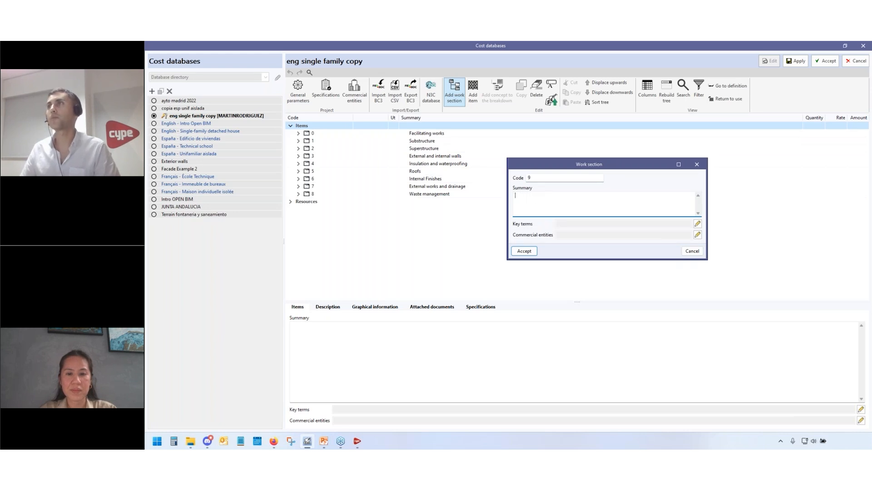
key("Caps_Lock")
type("Example")
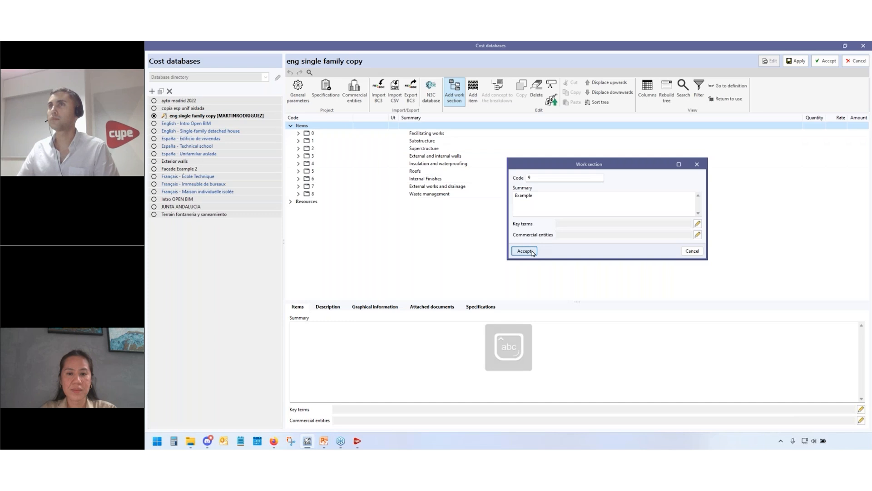
left_click(525, 251)
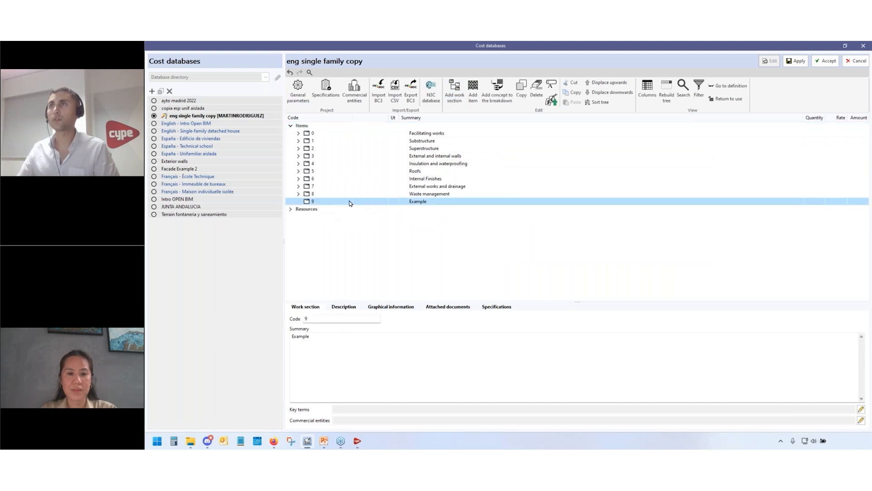
Step: Add a subsection with code 9.1 and summary Example 9.1 inside work section 9, and expand the parent section
left_click(452, 95)
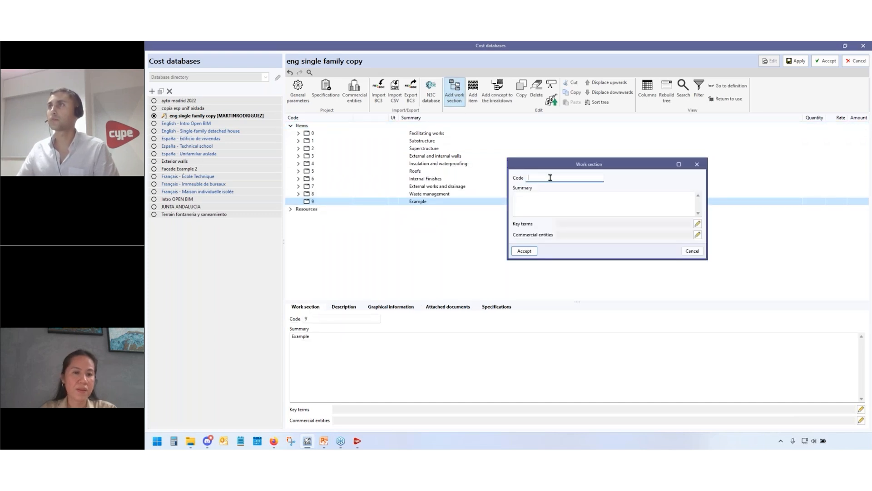
type("9.")
left_click(576, 210)
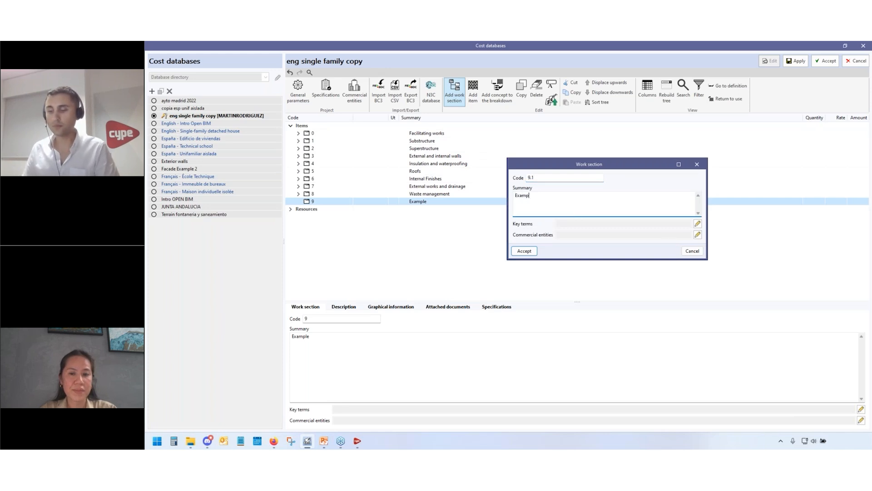
left_click(525, 251)
left_click(298, 201)
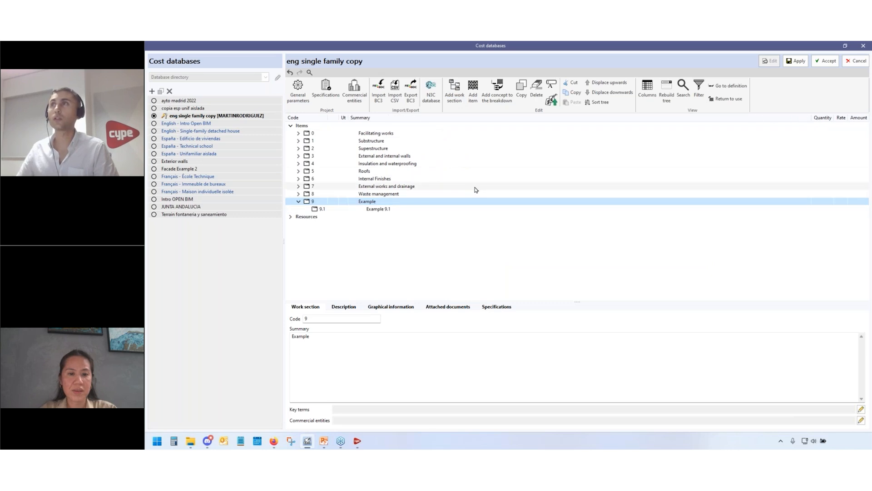
Step: Add an item to section 9.1 with code EC0001, unit m, rate 15.00 EUR and summary Example, and show its details
left_click(325, 210)
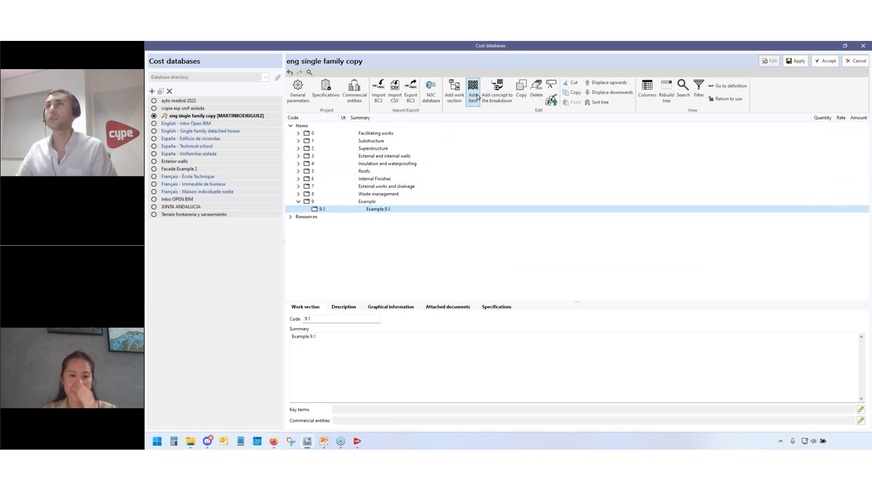
left_click(473, 91)
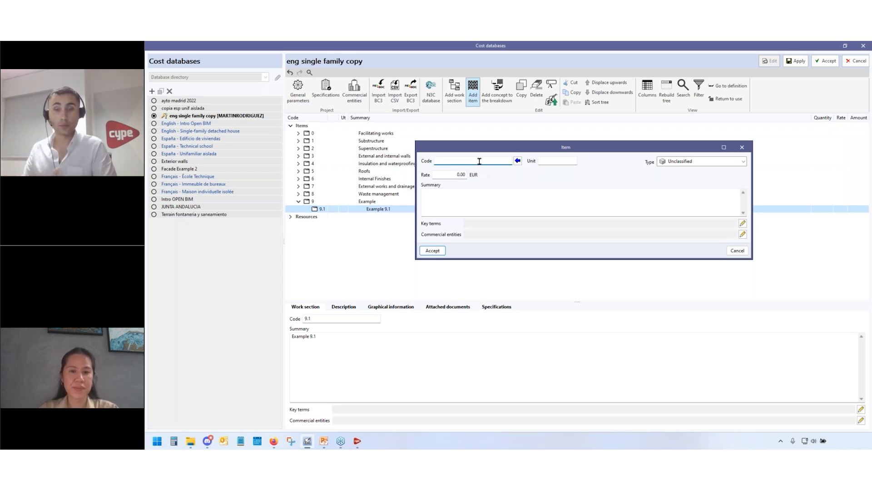
type("EC0001")
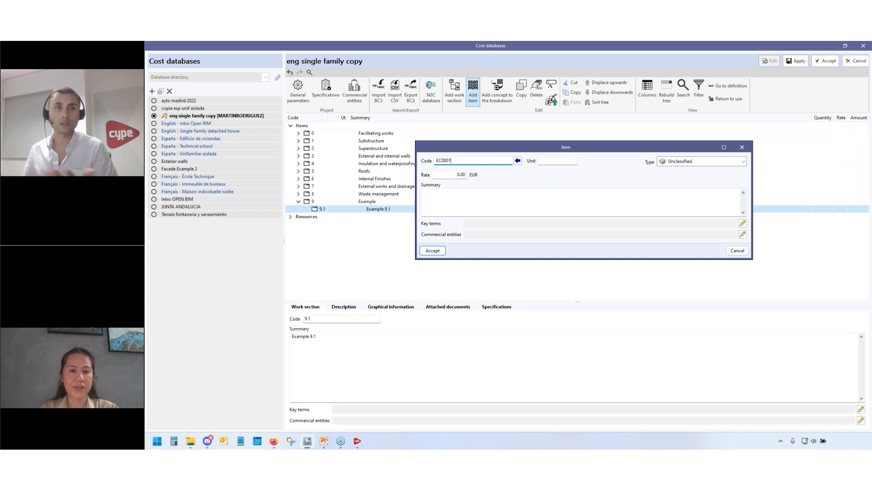
left_click(553, 160)
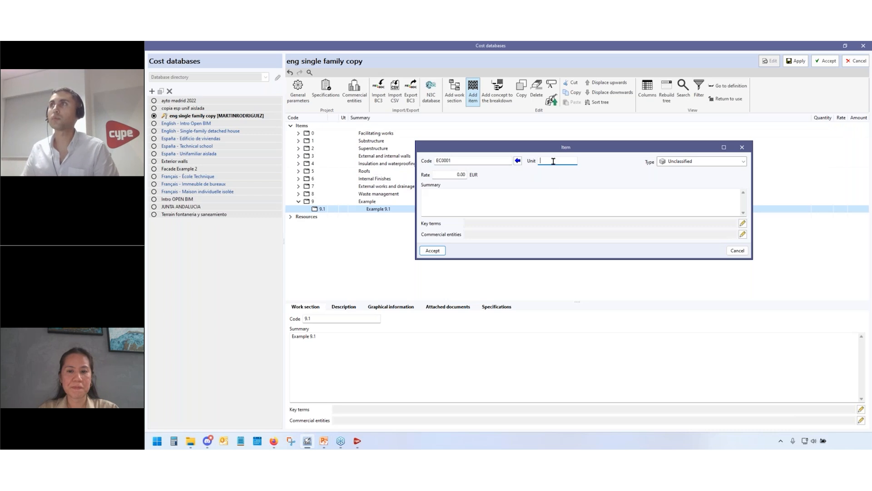
type("mut")
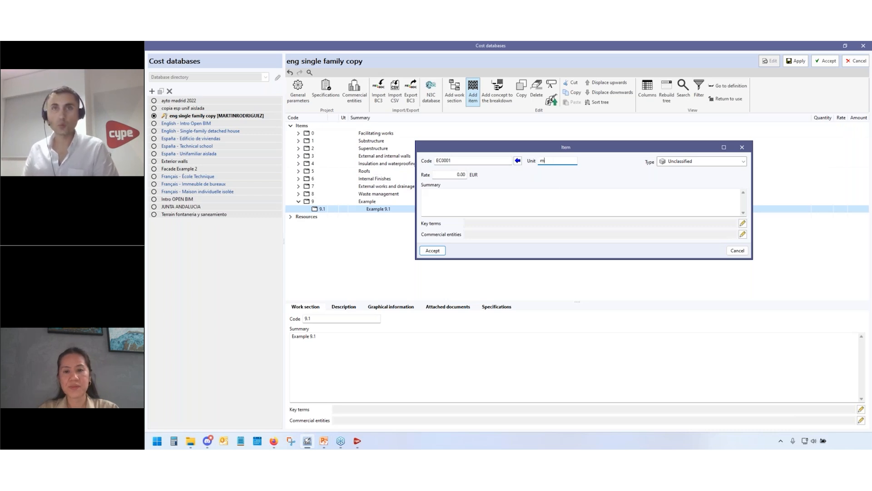
left_click(451, 175)
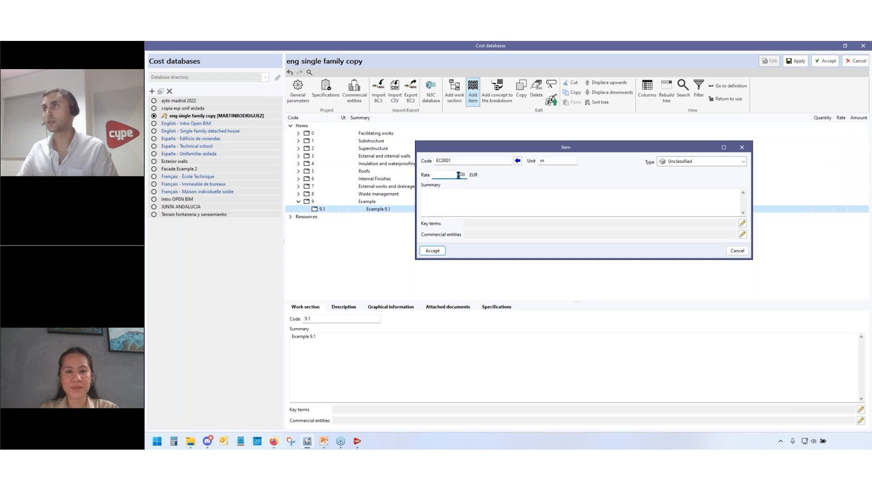
left_click(578, 207)
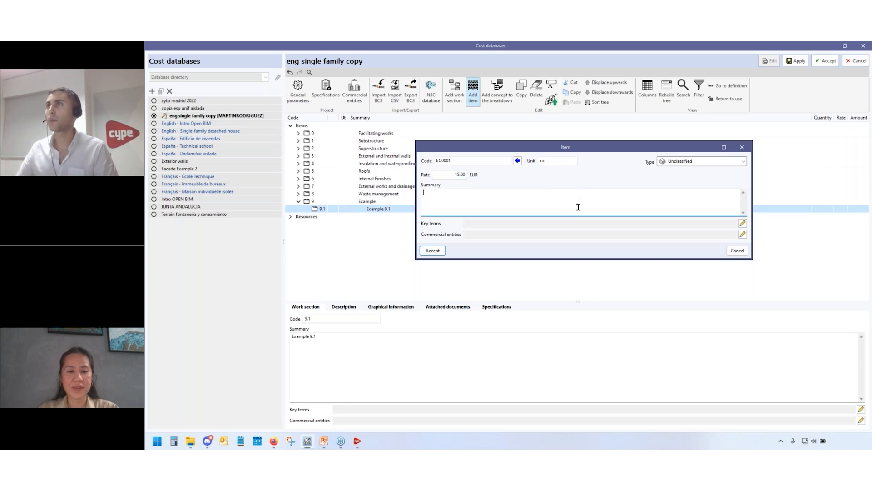
type("Ecampel")
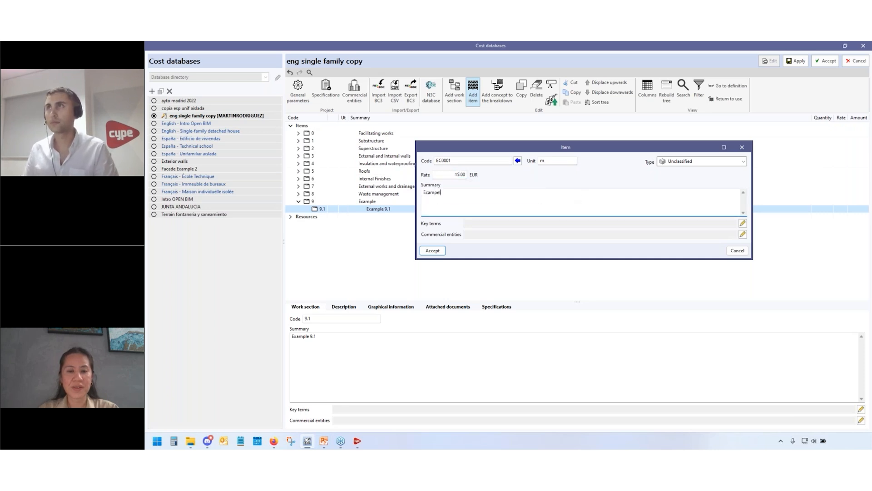
type("xa")
key("Caps_Lock")
type("MP")
key("BackSpace")
key("BackSpace")
key("BackSpace")
key("Caps_Lock")
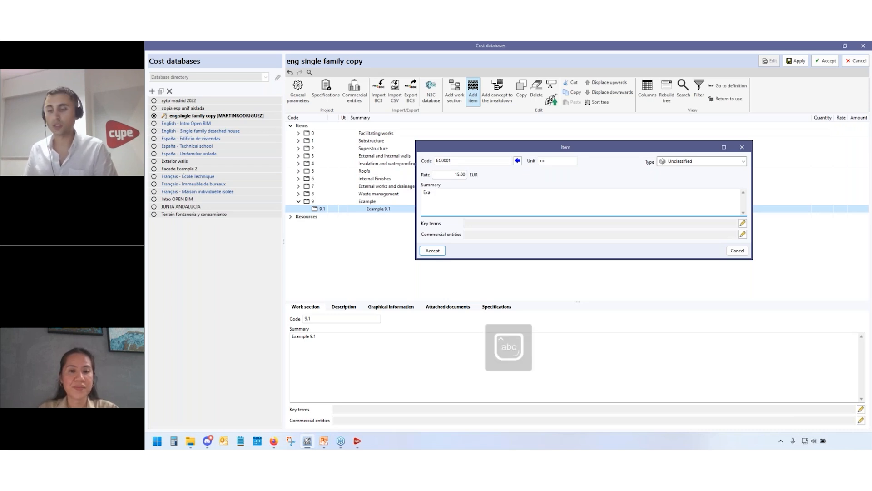
type("ample")
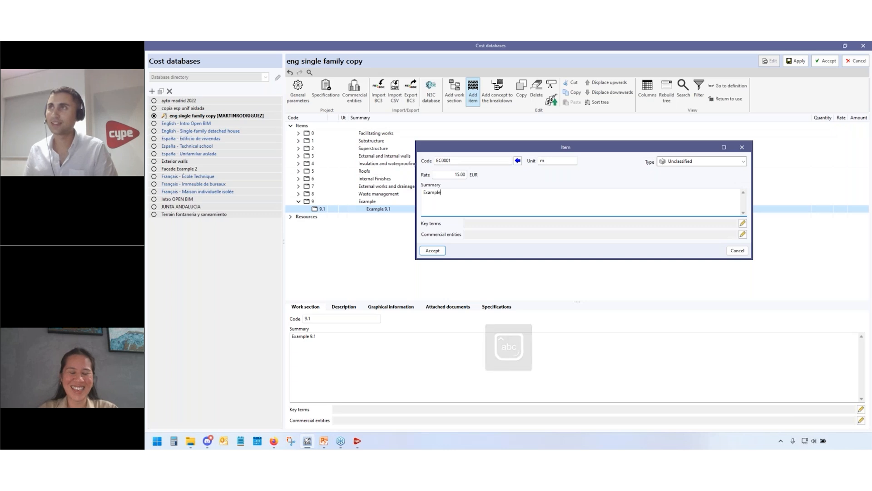
left_click(432, 250)
left_click(306, 209)
left_click(323, 218)
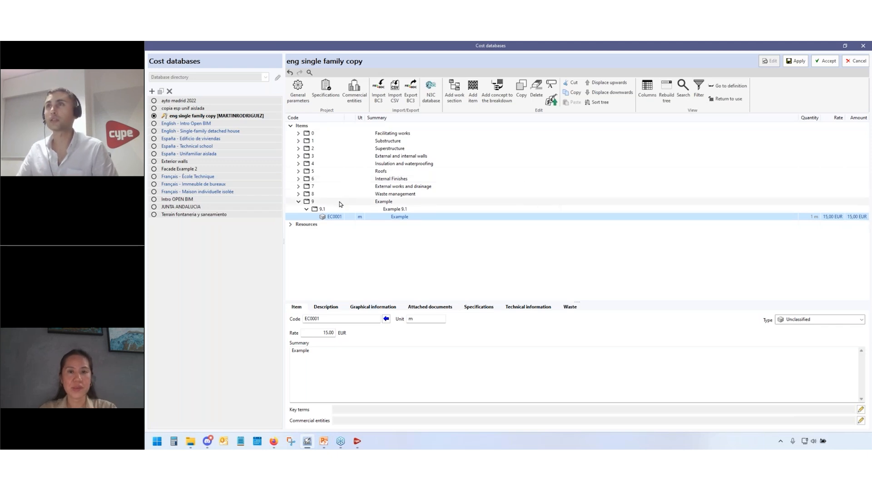
Step: Delete work section 9 with its contents and cancel the editing of the cost database
left_click(541, 202)
left_click(537, 91)
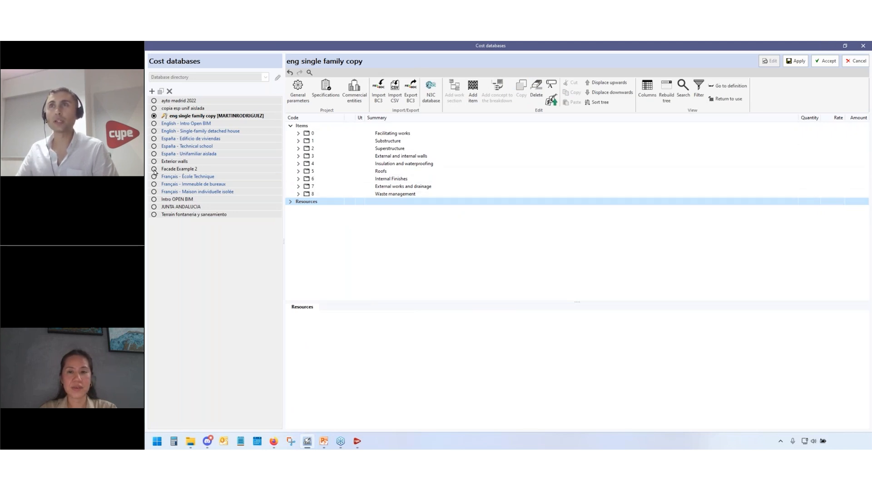
left_click(857, 60)
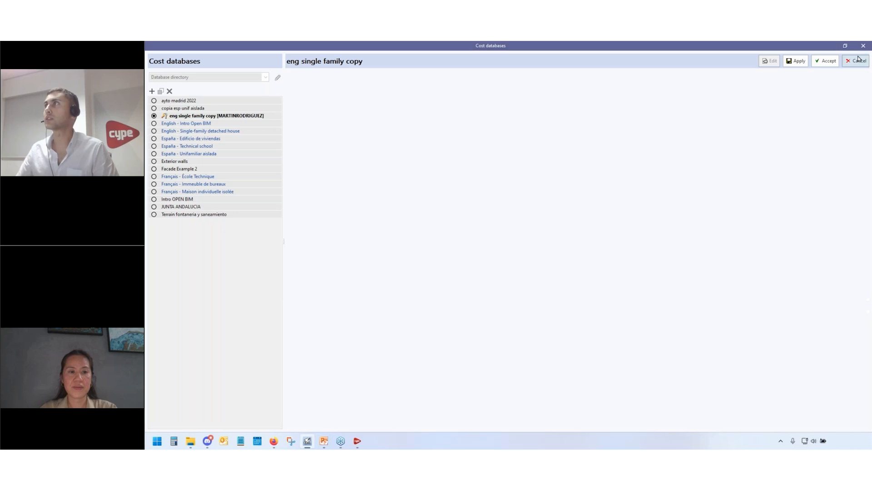
Step: Select the Facade Example 2 cost database for the job and open the sets of measurement rules
left_click(155, 169)
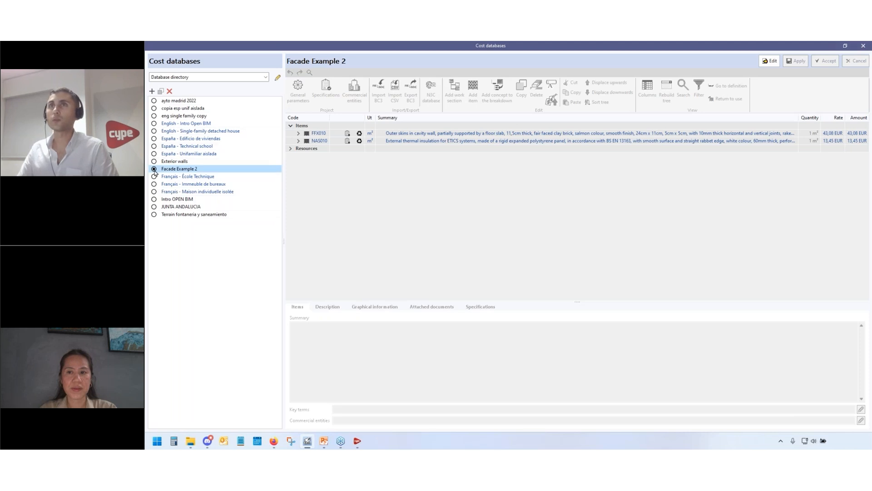
left_click(863, 46)
left_click(182, 68)
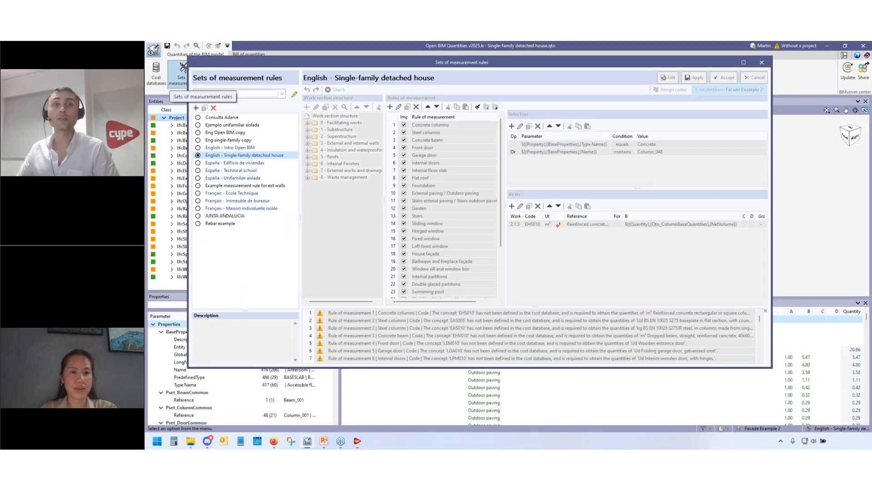
left_click_drag(278, 65, 325, 81)
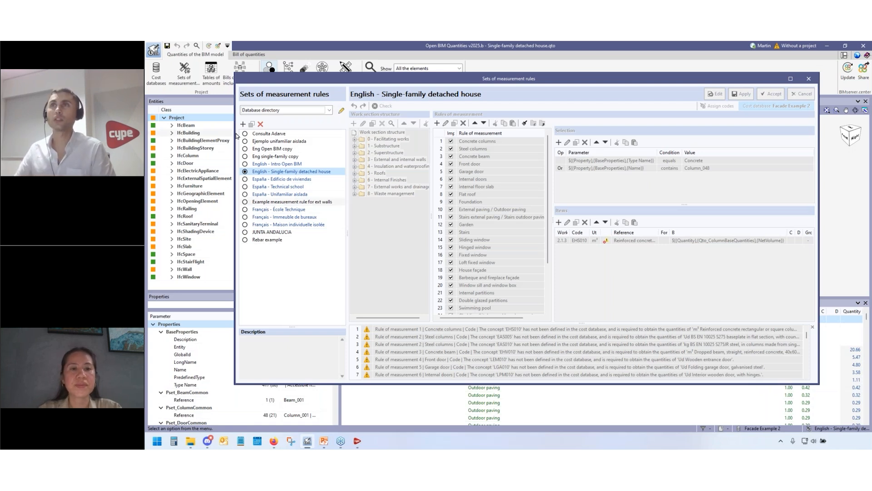
Step: Create a set of measurement rules named Exterior Walls 1 with an empty work section structure, and select it
left_click(243, 124)
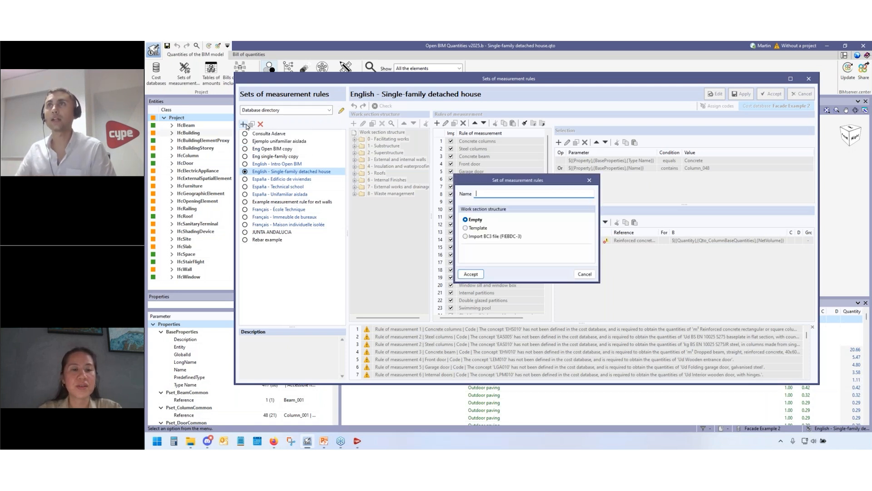
type("Exter")
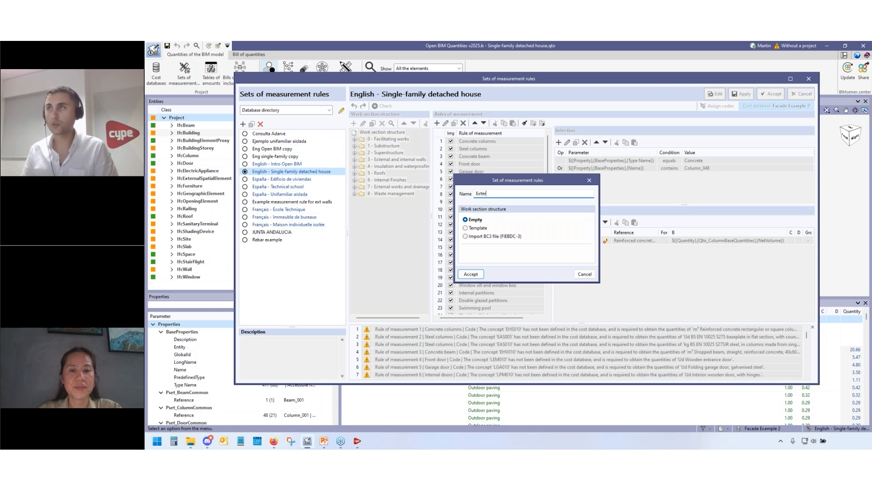
type("ior Walls 1")
left_click(470, 274)
left_click(245, 248)
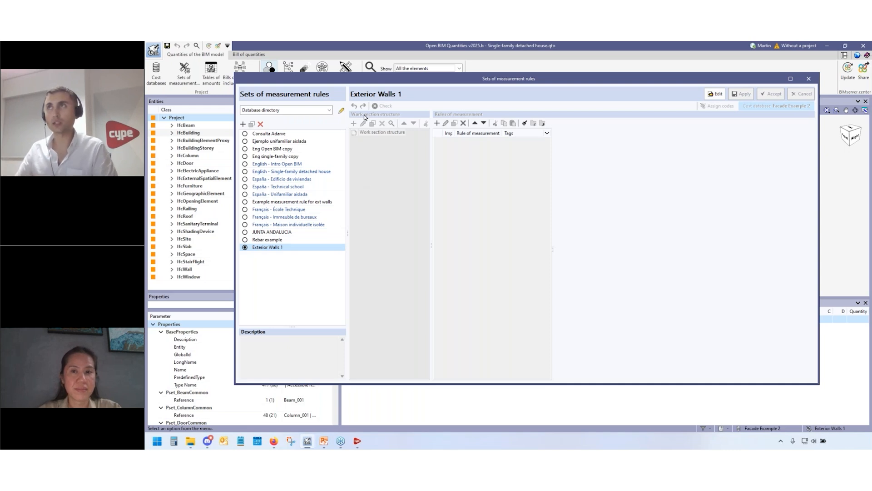
Step: Start editing the Exterior Walls 1 set and add a work section with code F and reference Facade
left_click(717, 94)
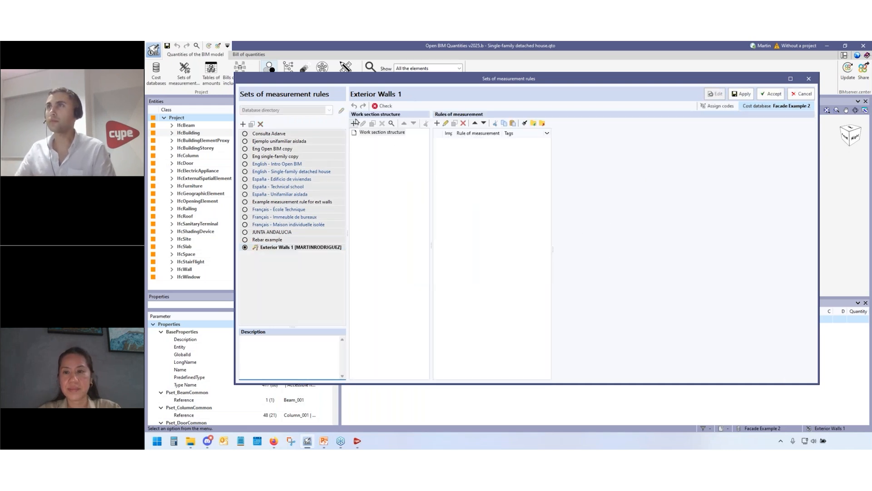
left_click(354, 123)
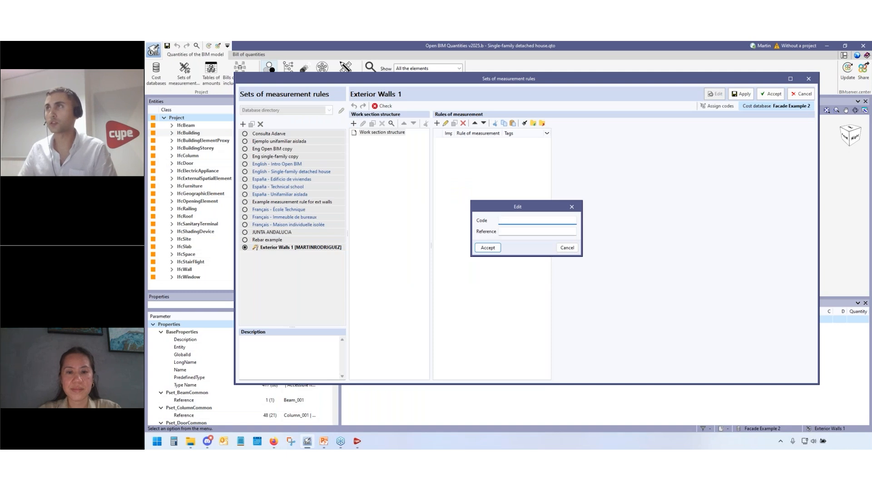
left_click(520, 232)
type("Facade")
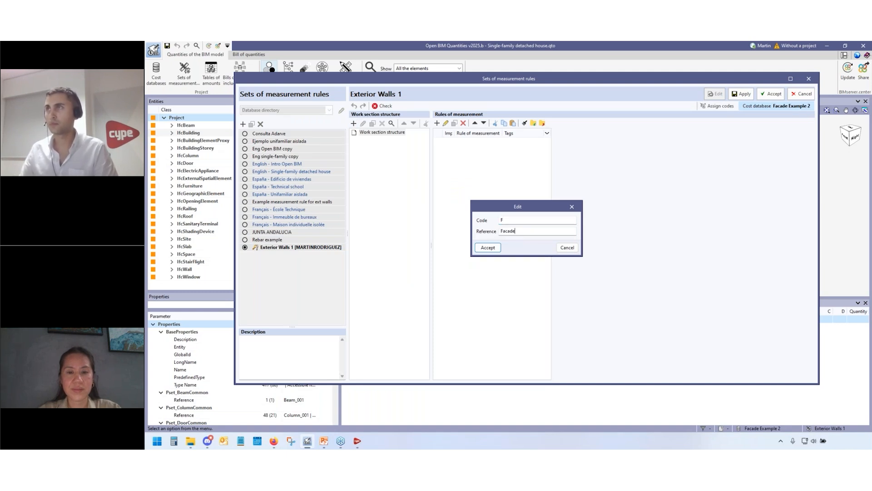
left_click(487, 248)
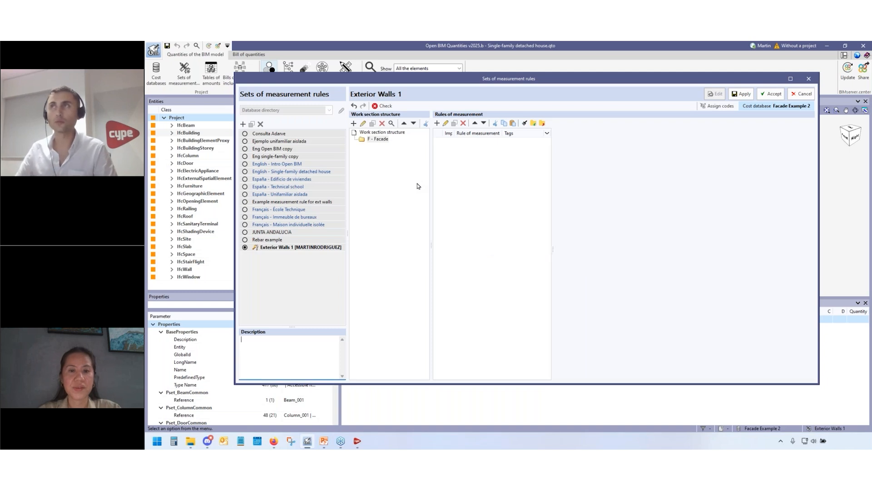
Step: Add a rule of measurement named Ext walls to the Exterior Walls 1 set
left_click(437, 124)
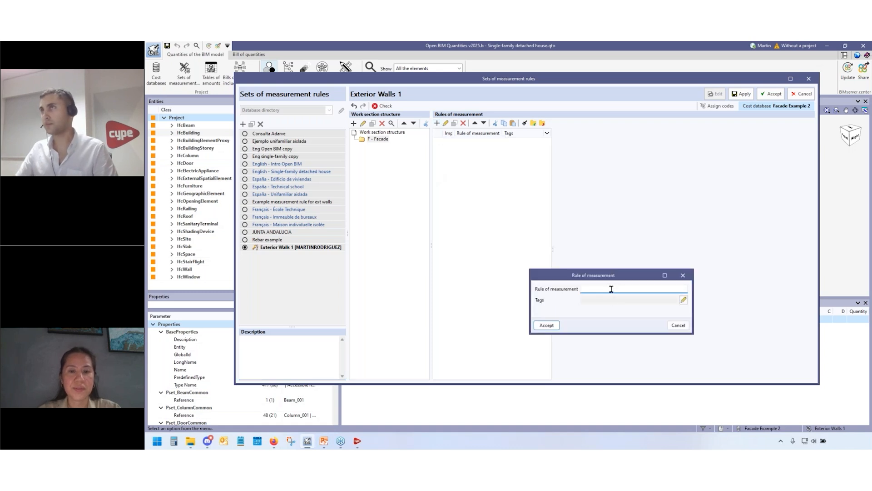
type("Wx")
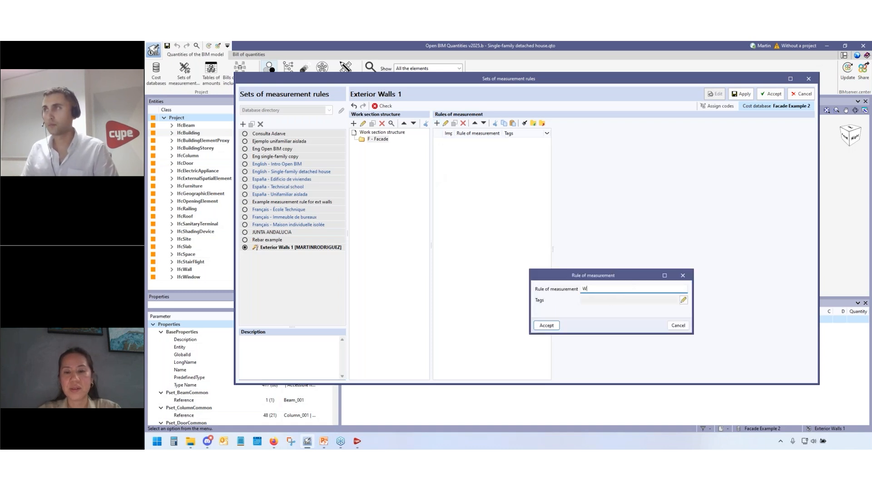
key("BackSpace")
key("BackSpace")
type("Ext walls")
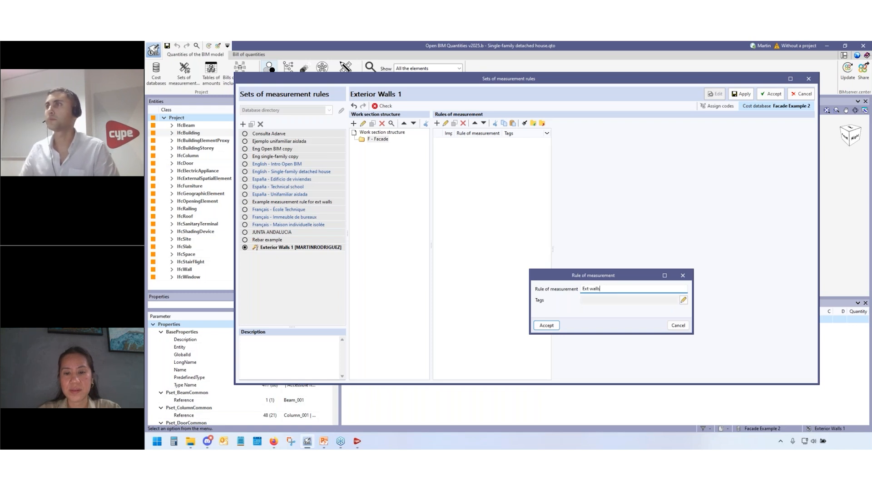
left_click(554, 324)
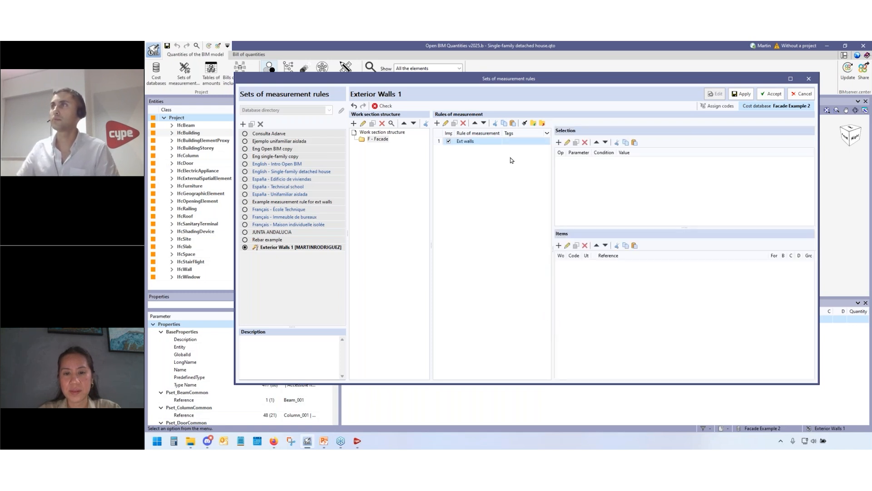
Step: Add a selection condition to the Ext walls rule requiring the BaseProperties parameter Entity to equal IfcWall
left_click(790, 79)
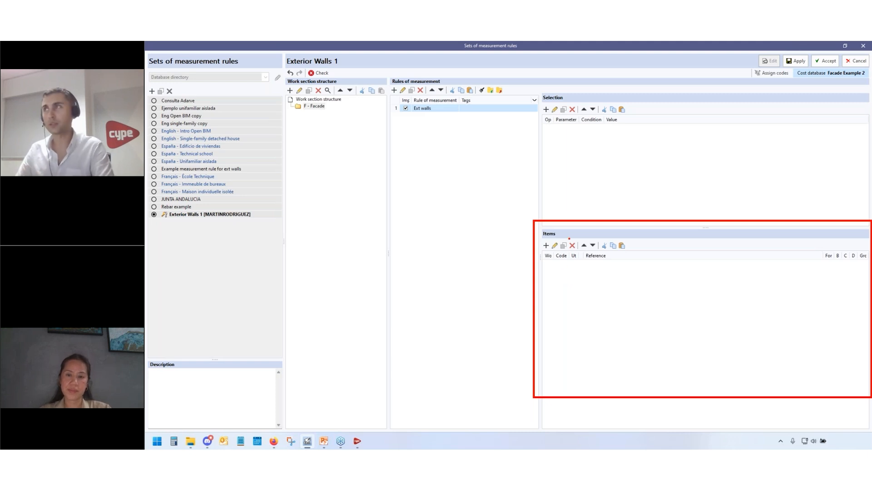
left_click(546, 109)
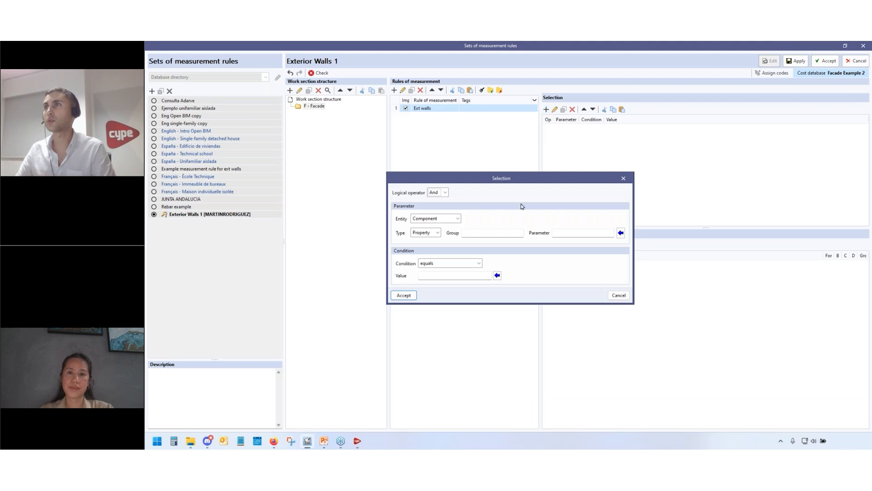
left_click(621, 232)
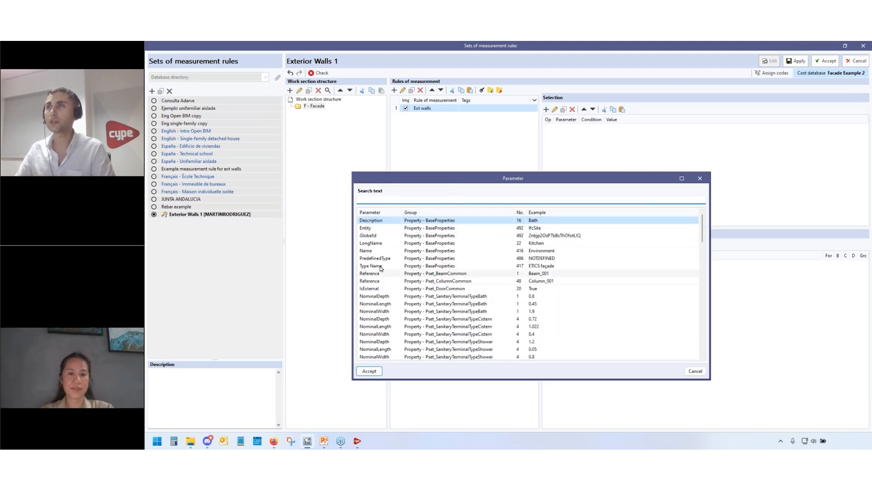
left_click(383, 228)
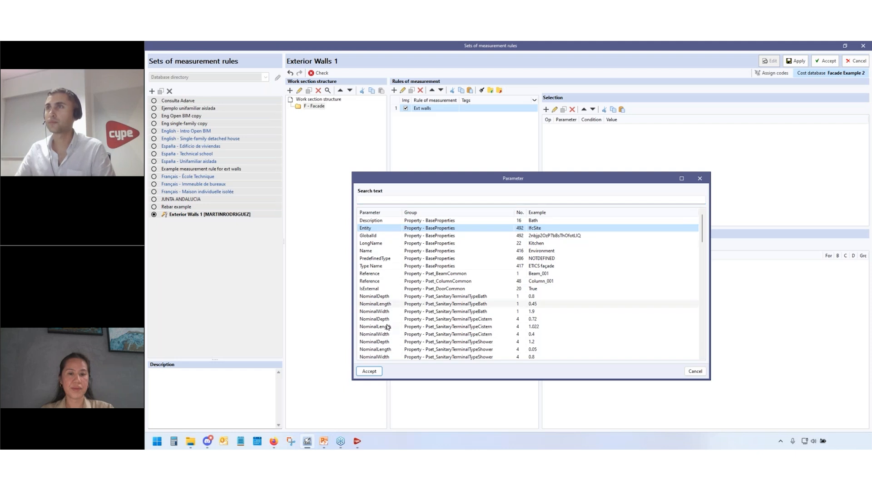
left_click(370, 371)
double_click(578, 234)
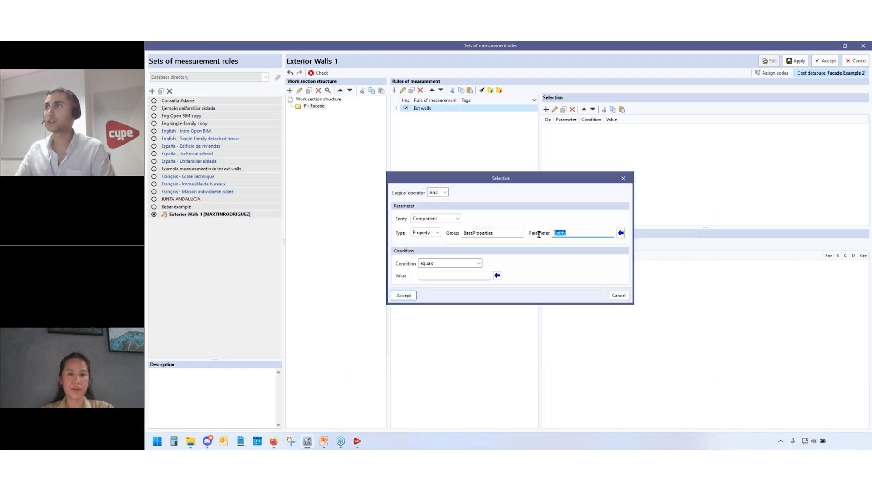
left_click(497, 275)
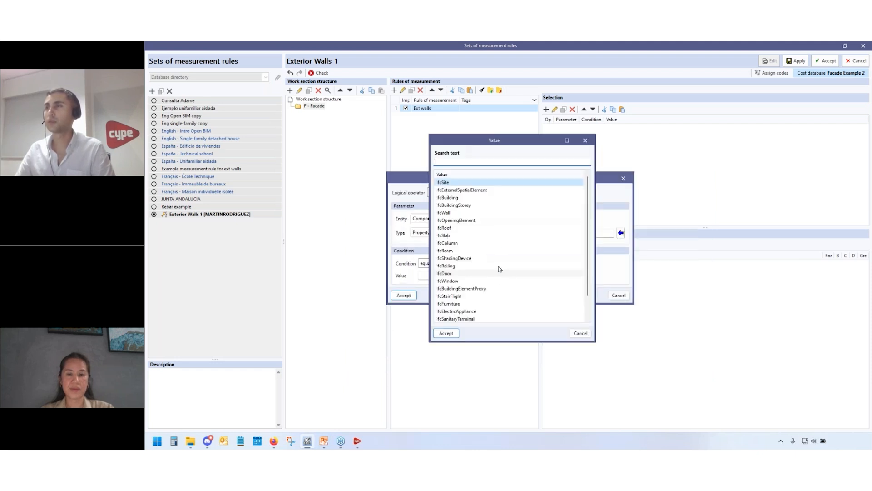
left_click(448, 213)
left_click(456, 334)
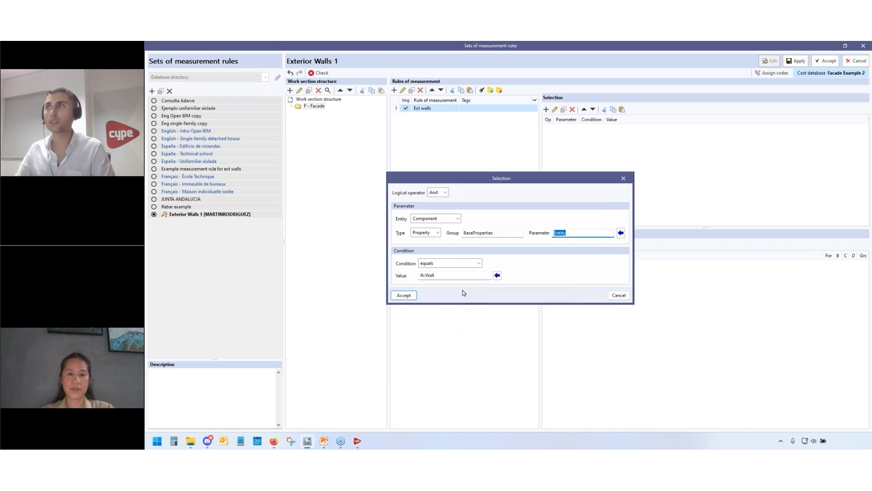
left_click(413, 297)
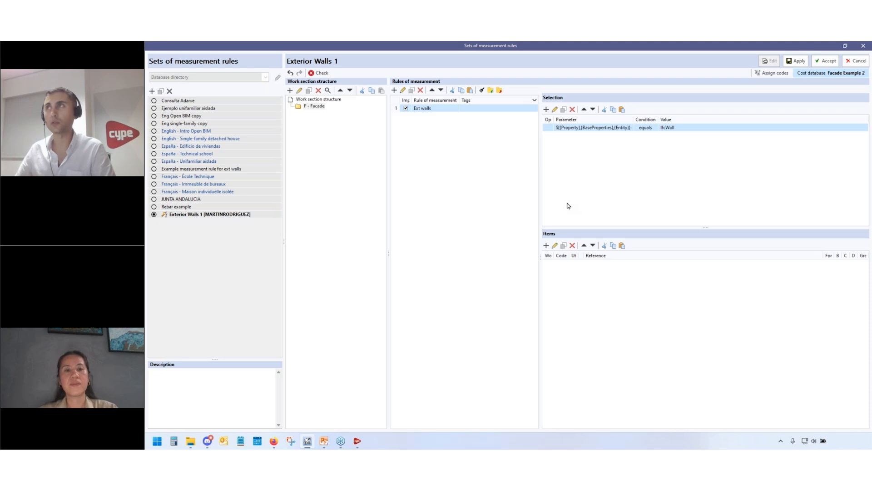
Step: Start a second And selection condition and view the values available for the BaseProperties parameter Type Name
left_click(546, 110)
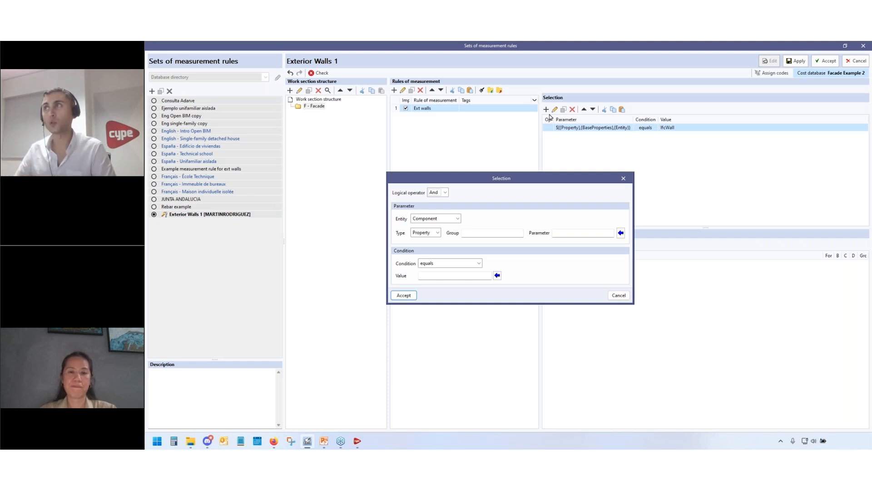
left_click(621, 233)
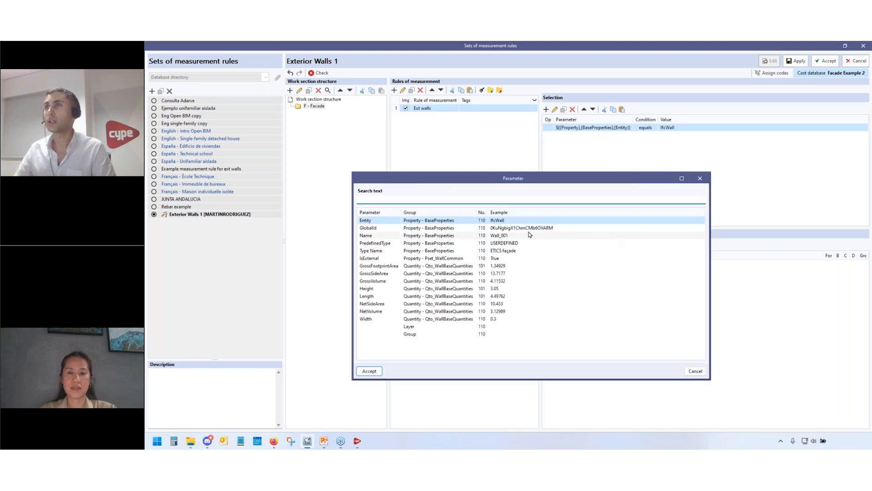
left_click(391, 252)
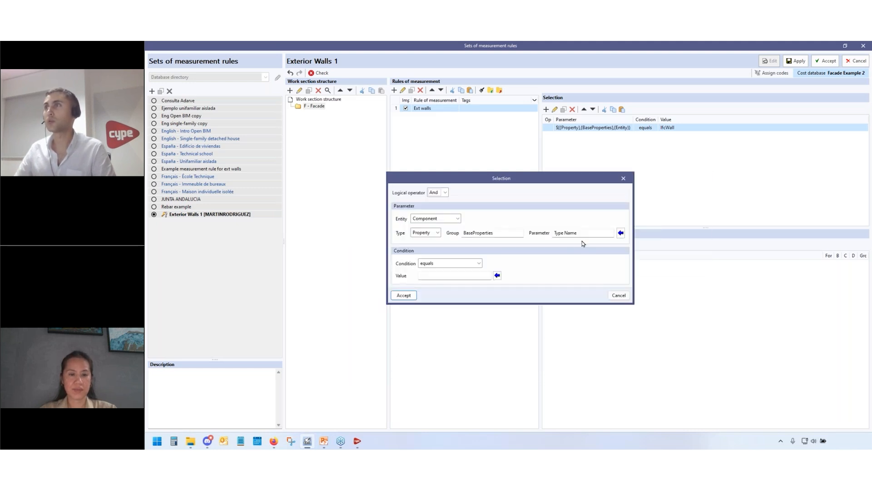
left_click(497, 275)
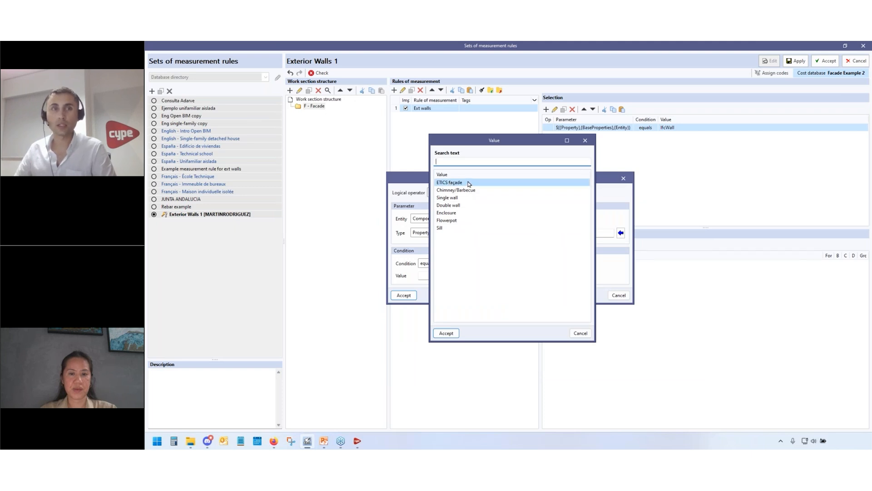
left_click(585, 141)
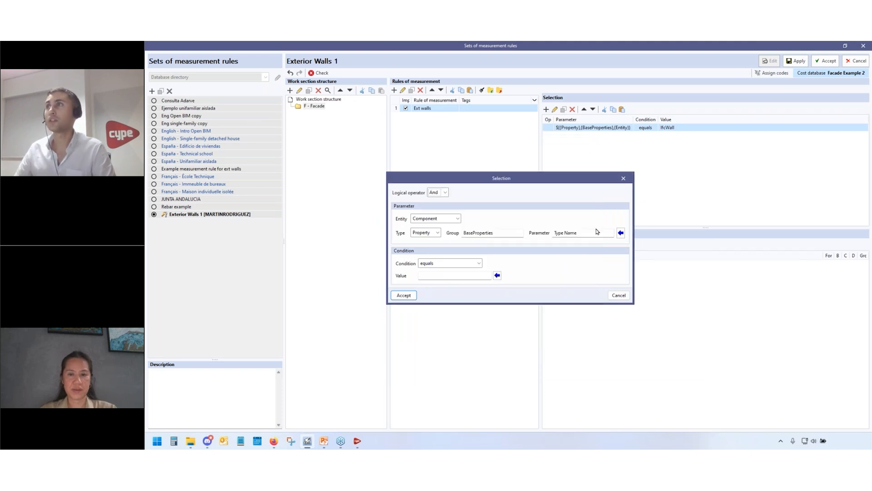
Step: Replace the new condition's parameter with the quantity Width from Qto_WallBaseQuantities, require it to equal 0.3, and accept the condition
double_click(559, 232)
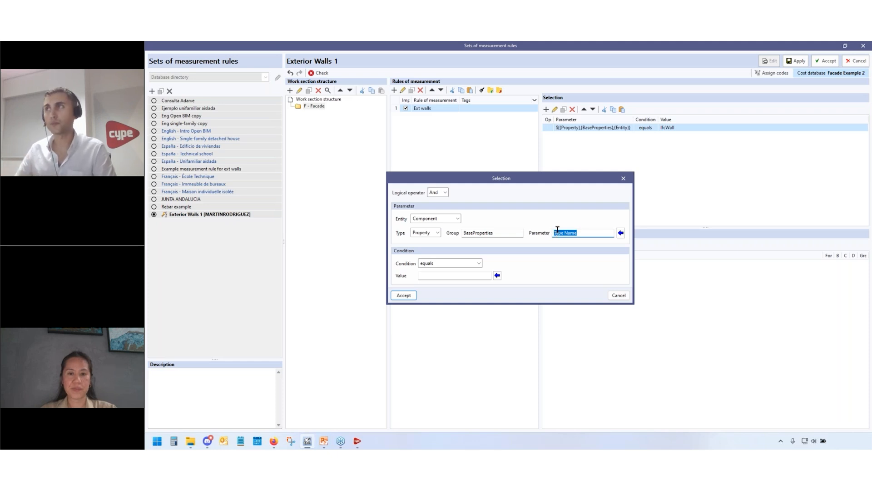
key("BackSpace")
left_click(621, 232)
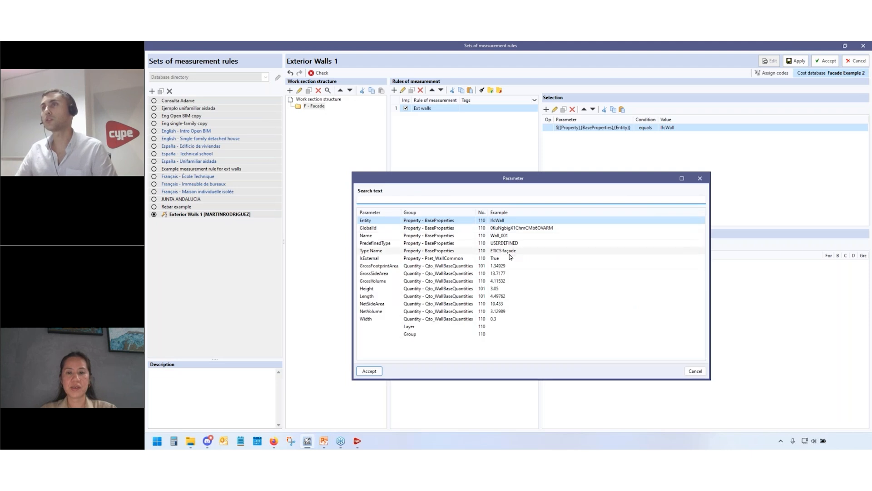
left_click(477, 320)
left_click(377, 370)
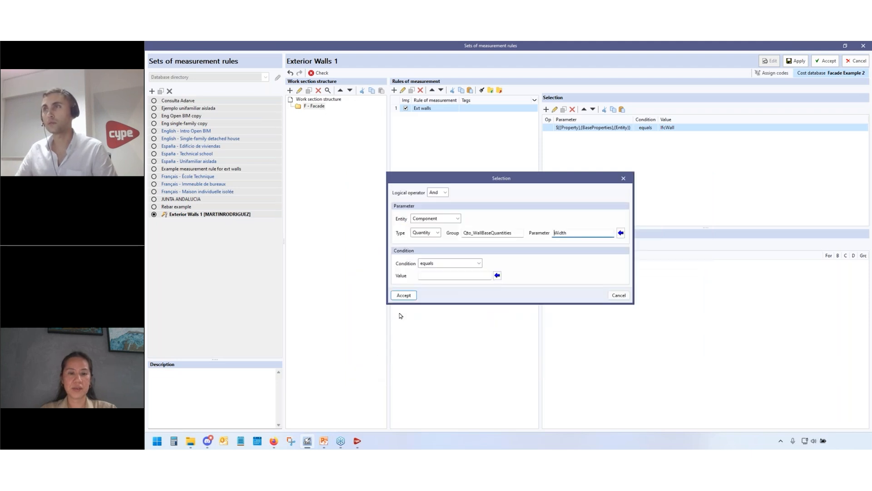
left_click(497, 275)
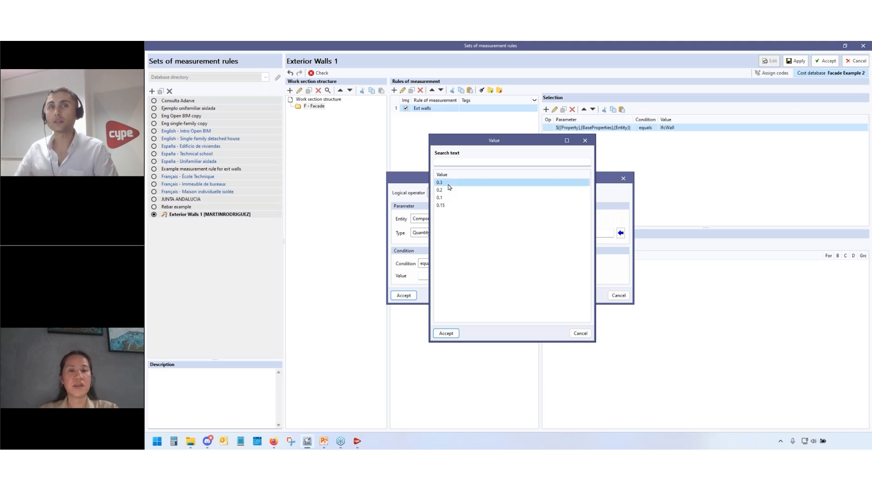
left_click(447, 334)
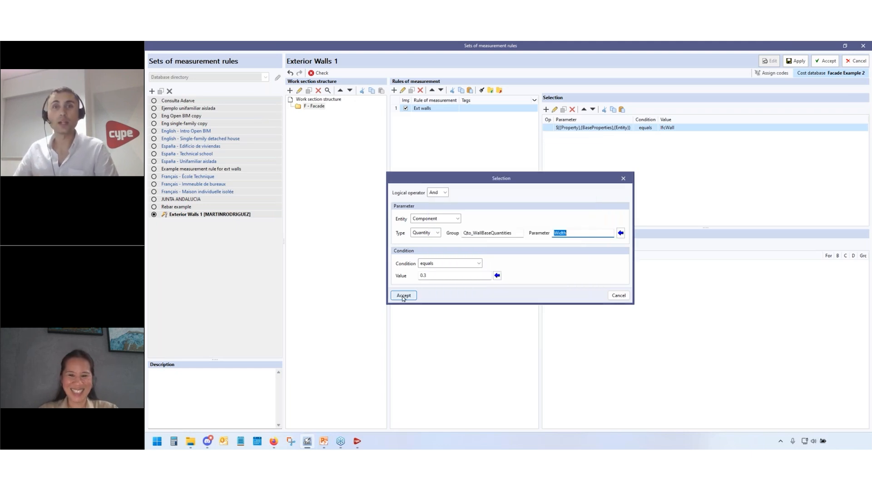
left_click(404, 296)
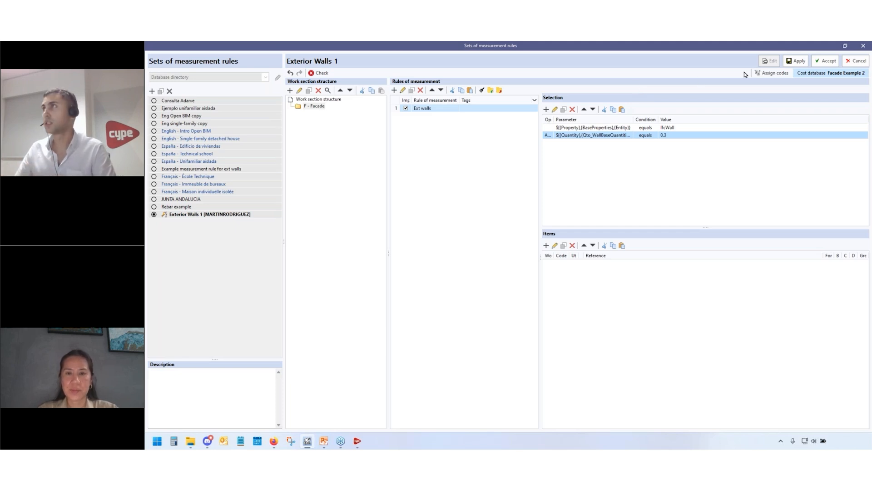
Step: Assign item FFX010 from the Facade Example 2 cost database to the Ext walls rule, with NetSideArea from Qto_WallBaseQuantities as quantity B
left_click(772, 73)
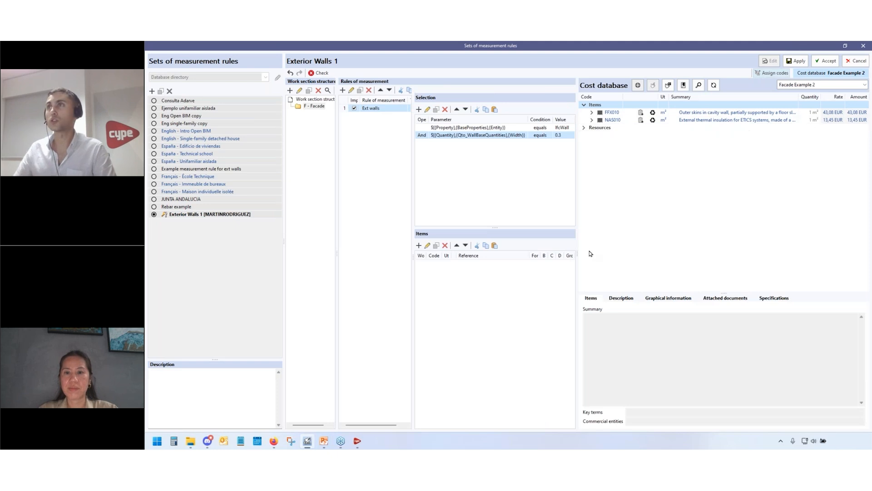
double_click(614, 116)
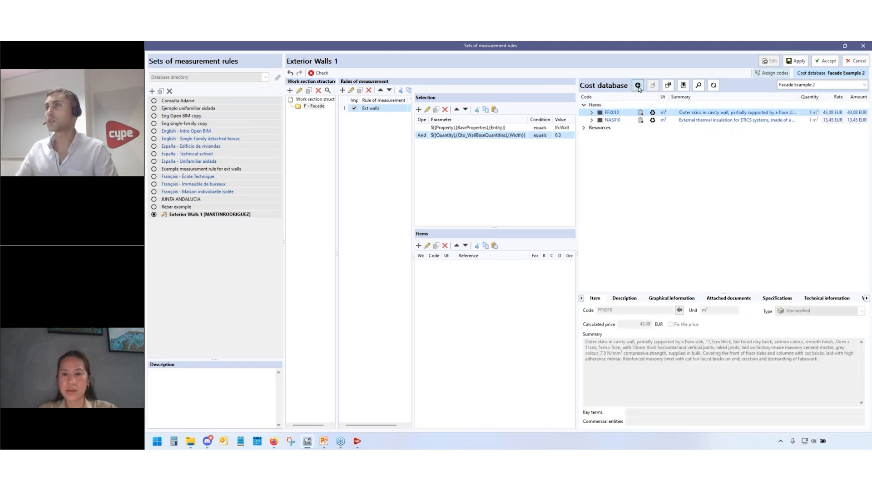
left_click(626, 277)
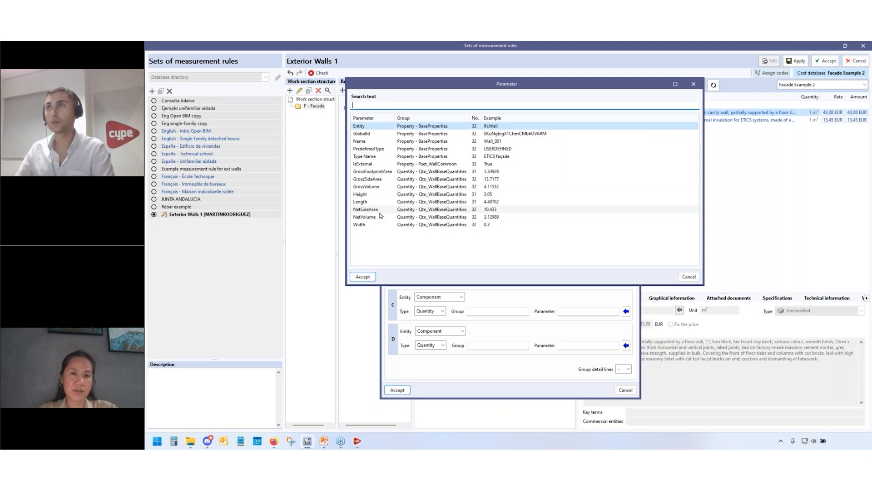
left_click(373, 209)
left_click(363, 277)
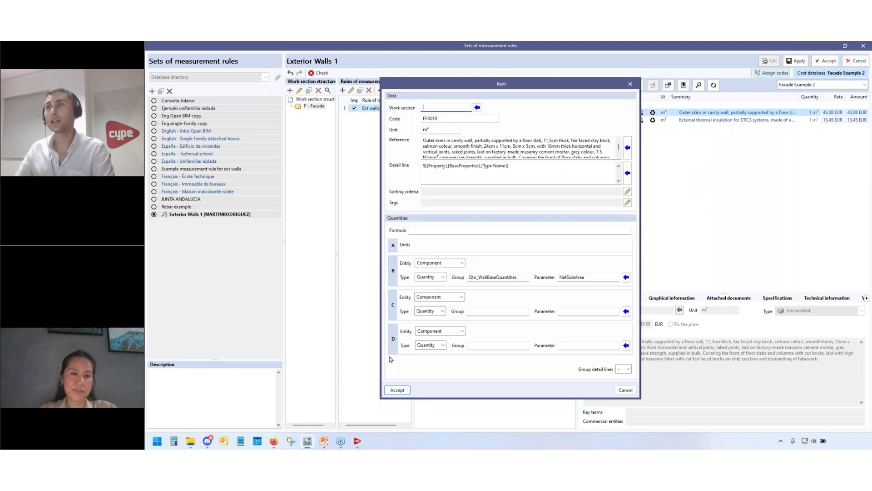
left_click(397, 390)
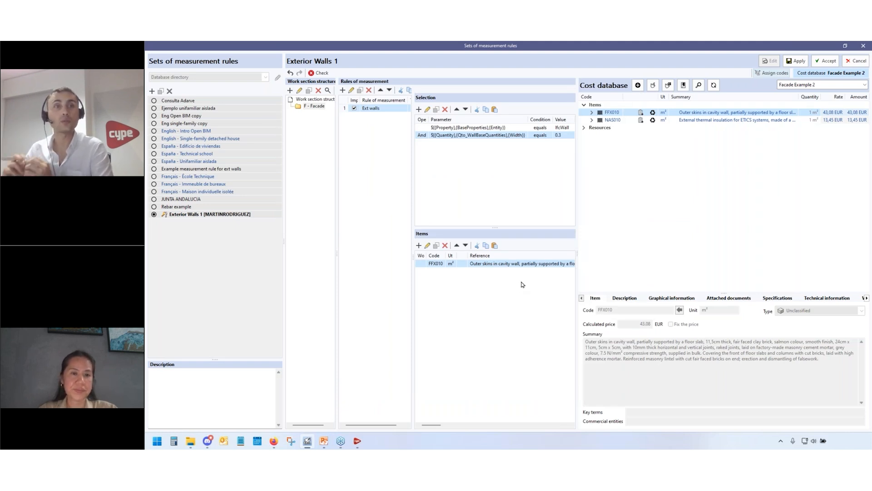
Step: Add the thermal insulation item NAS010 to the Ext walls rule, using NetSideArea from Qto_WallBaseQuantities as quantity B
left_click(616, 120)
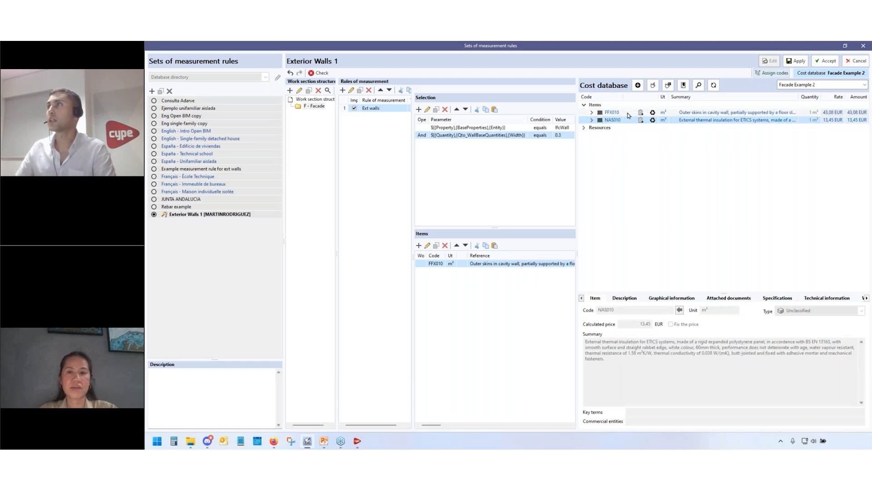
left_click(638, 86)
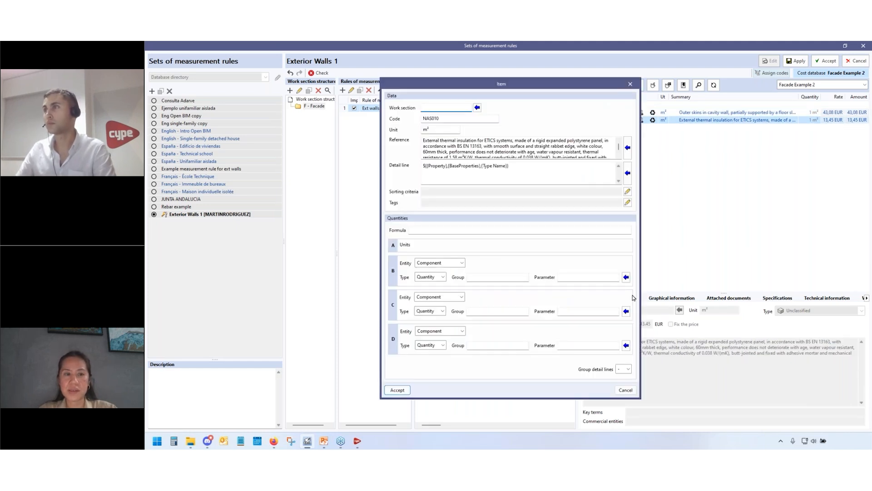
left_click(626, 277)
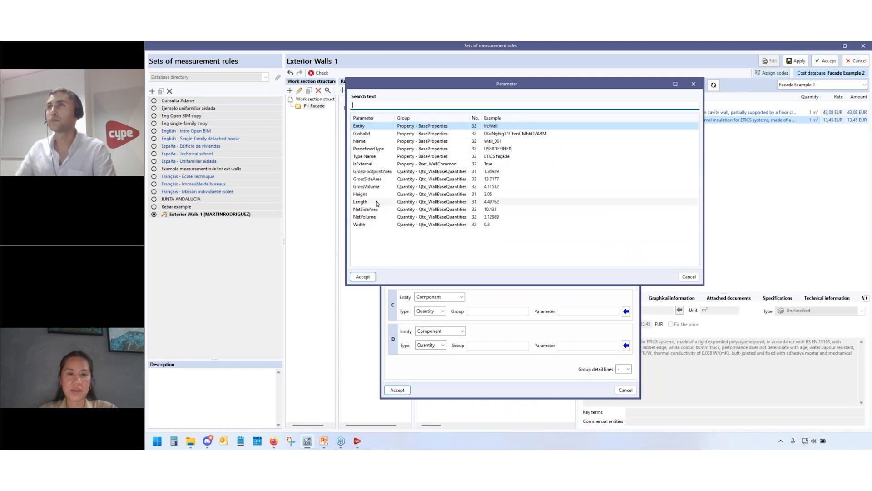
left_click(369, 210)
left_click(363, 276)
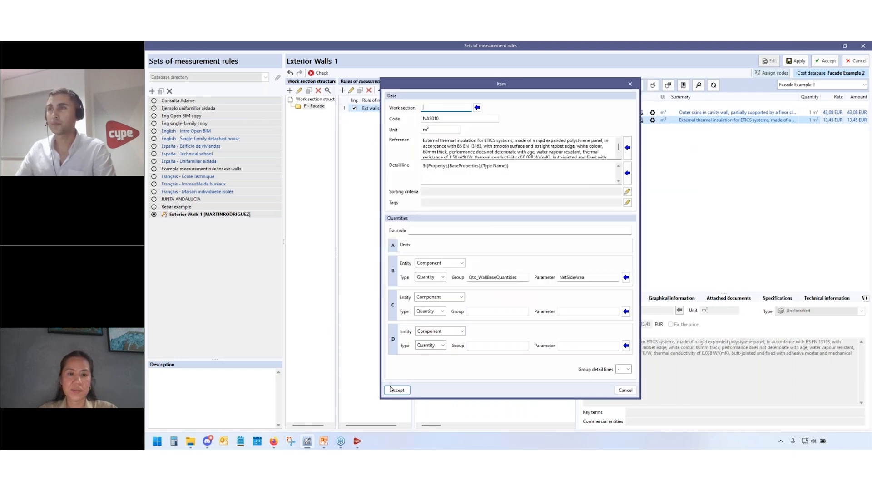
left_click(396, 390)
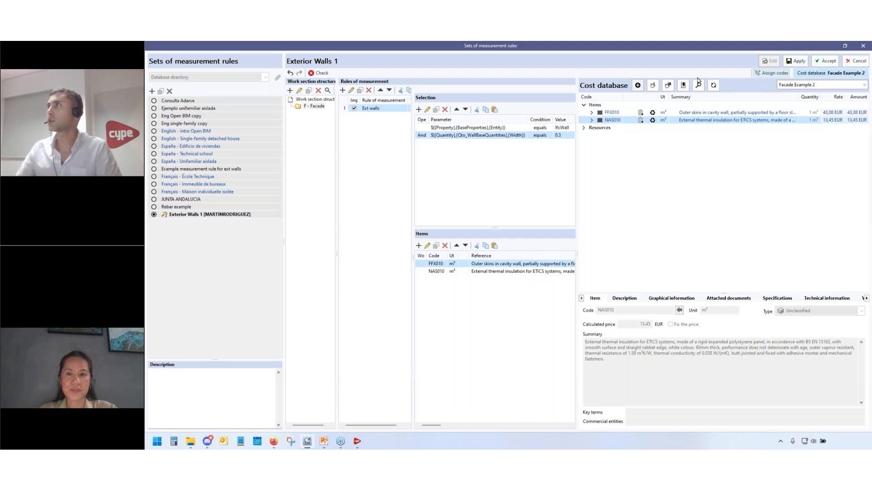
Step: Finish assigning codes, save the Exterior Walls 1 set of measurement rules, and return to the BIM model's quantities
left_click(775, 74)
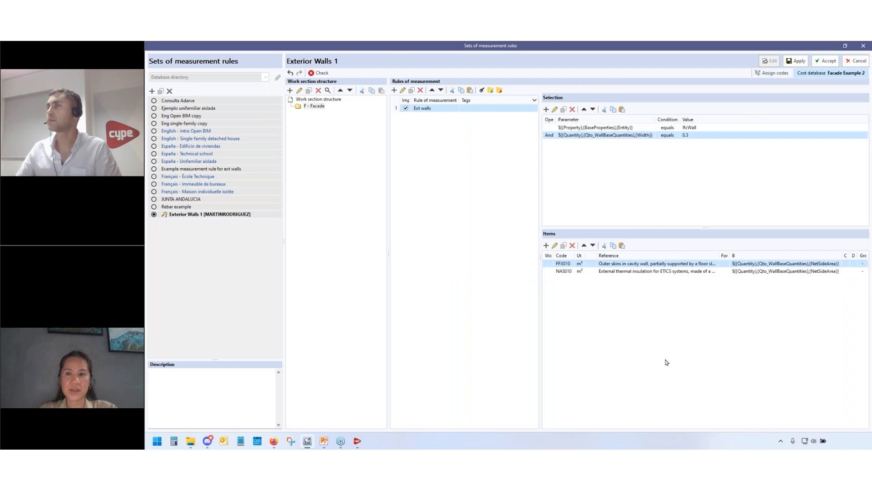
left_click(798, 60)
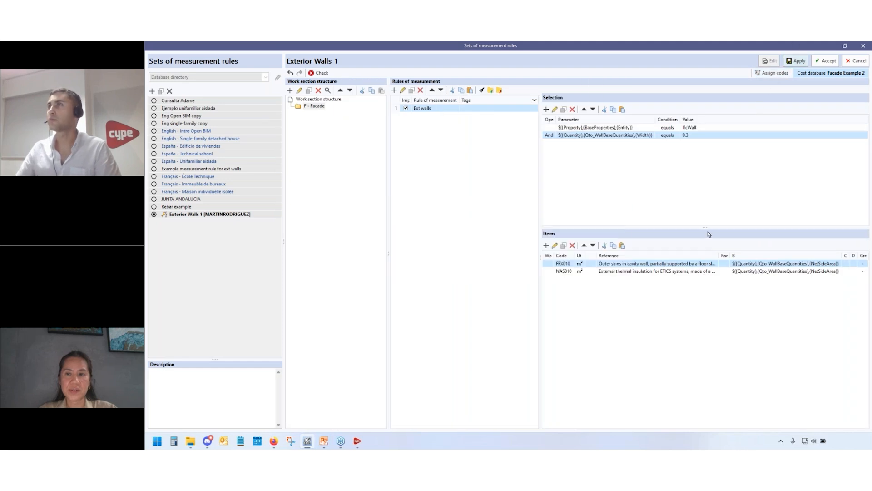
left_click(826, 61)
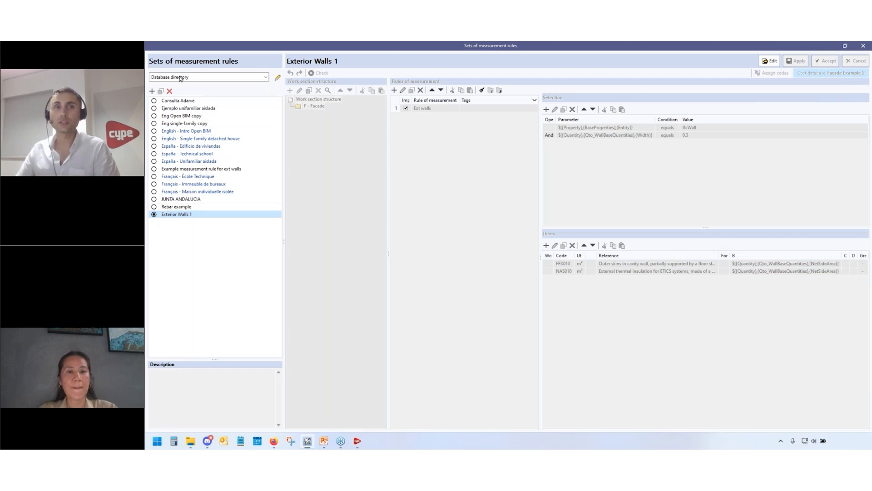
left_click(865, 45)
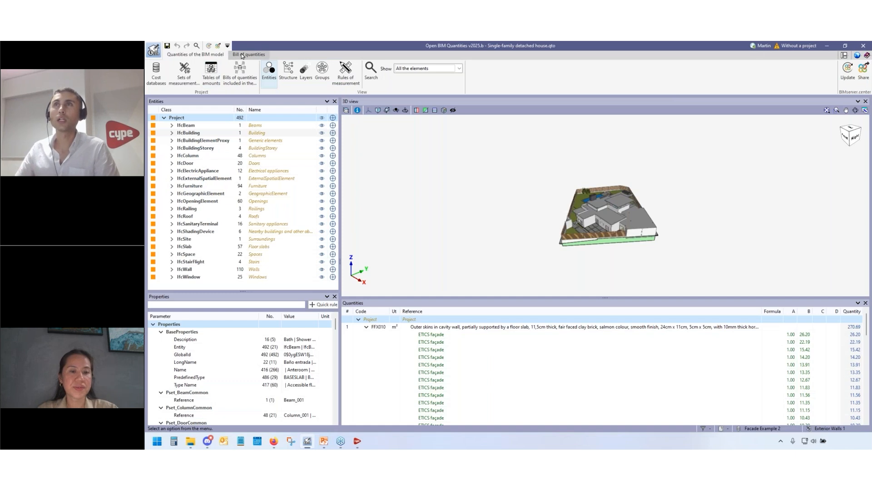
Step: Generate the bill of quantities from the set of measurement rules with the Facade Example 2 cost database, replacing the current bill's data
left_click(243, 55)
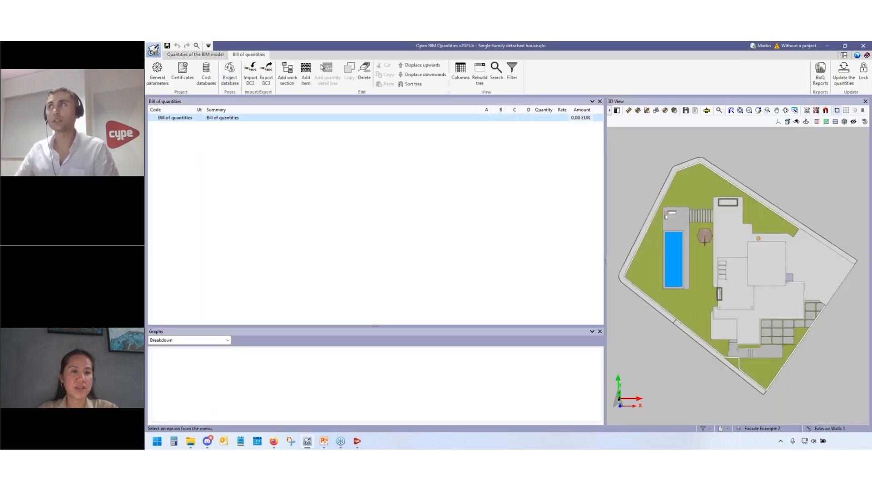
left_click(844, 72)
left_click(422, 236)
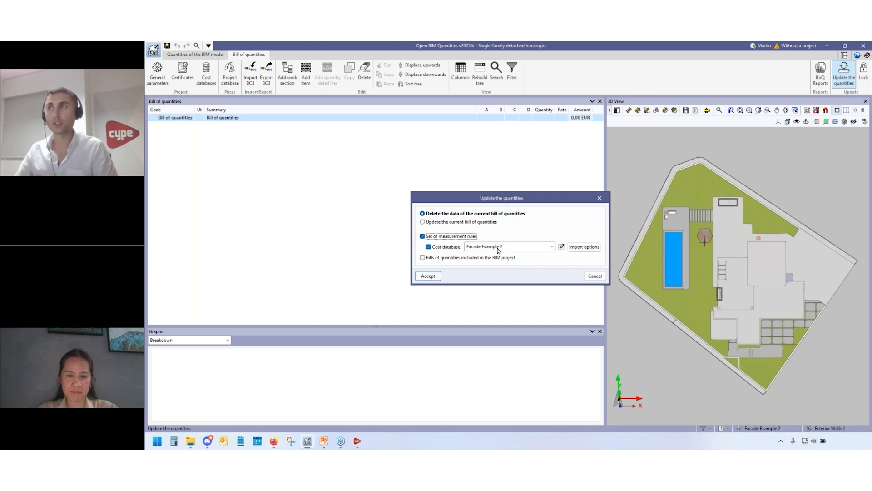
left_click(428, 277)
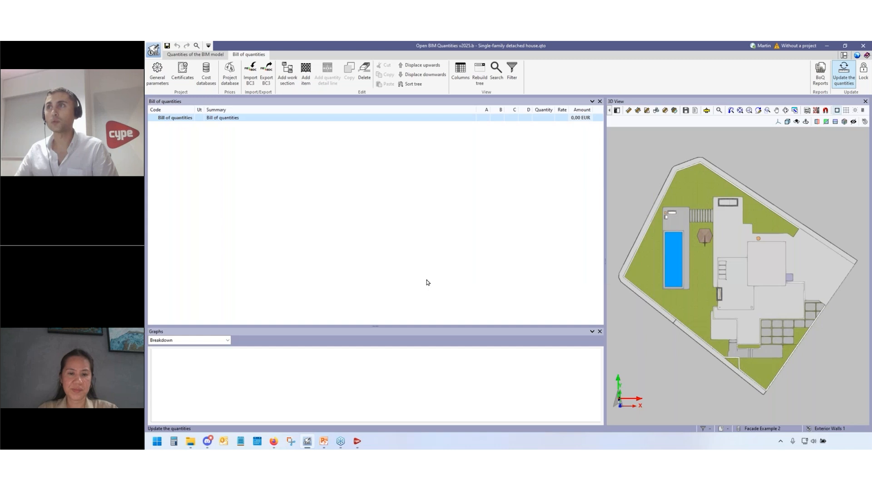
left_click(506, 260)
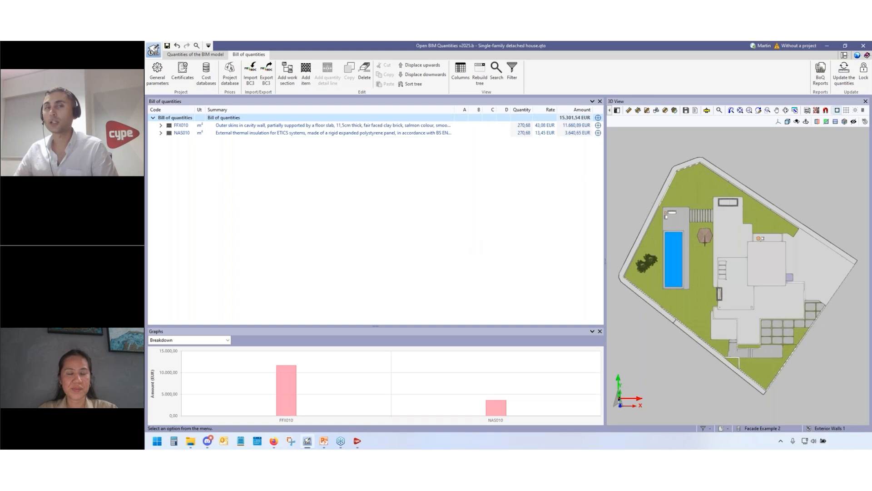
left_click(706, 213)
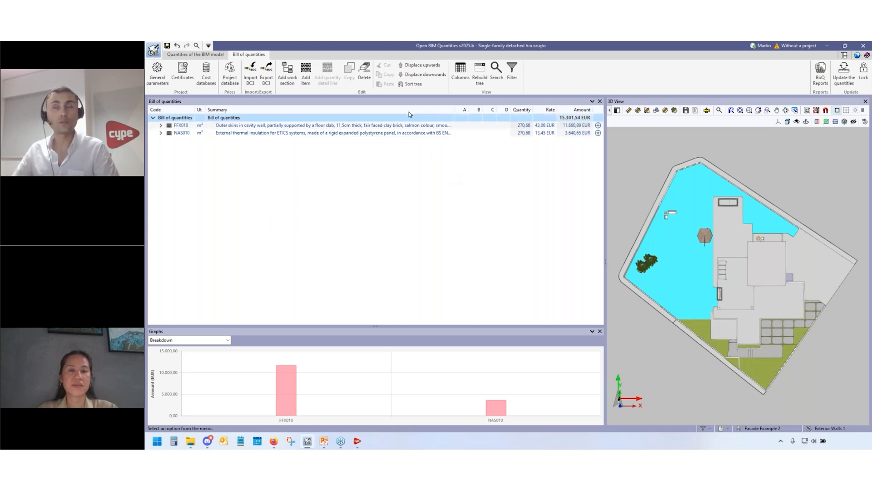
Step: Make English - Single-family detached house the active cost database and the active set of measurement rules
left_click(197, 56)
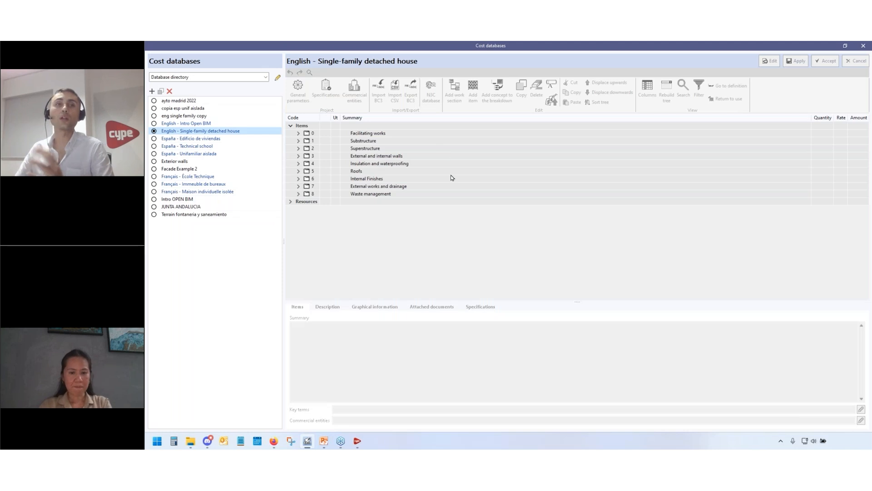
left_click(863, 46)
left_click(180, 73)
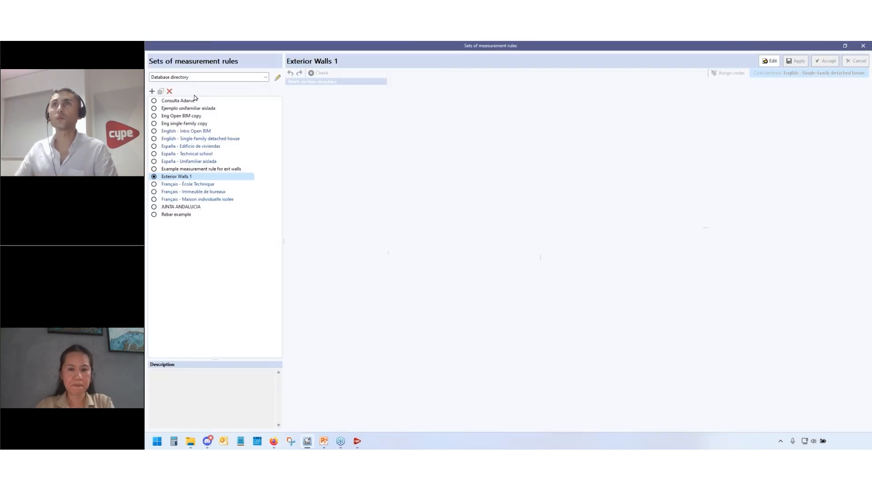
left_click(154, 139)
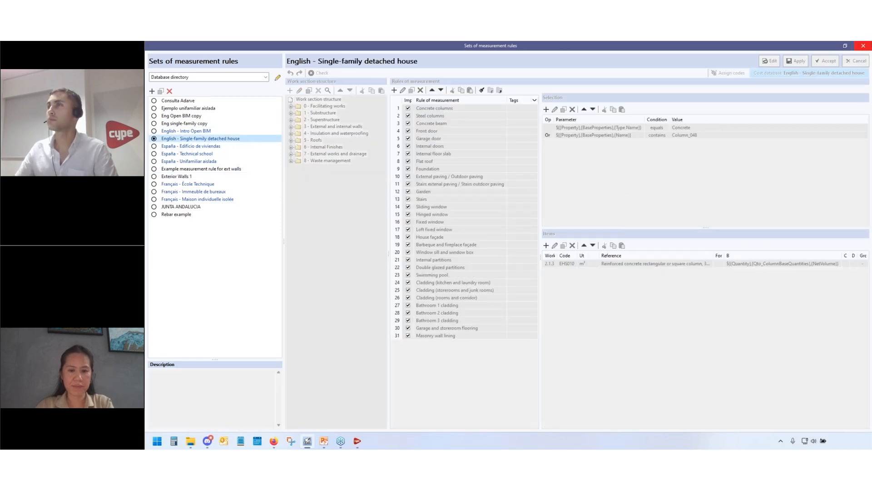
left_click(863, 46)
Step: Regenerate the bill of quantities using the English - Single-family detached house rules and cost database, deleting the current bill's data
left_click(262, 55)
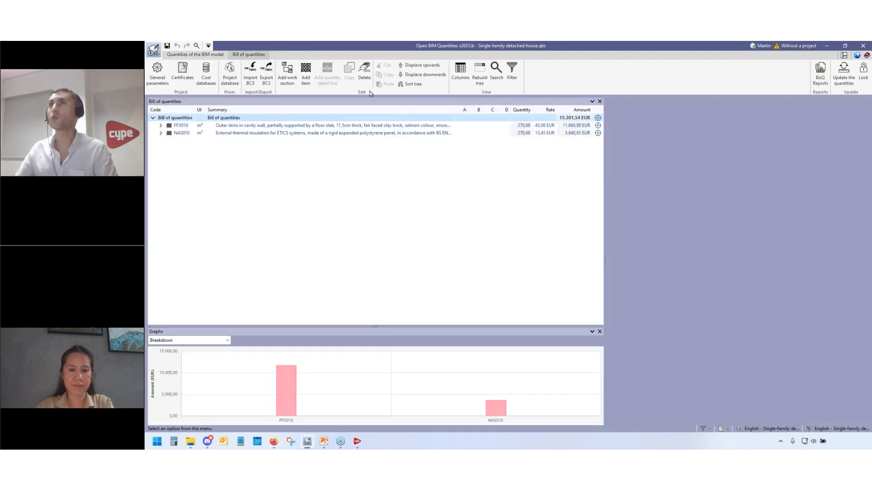
left_click(844, 73)
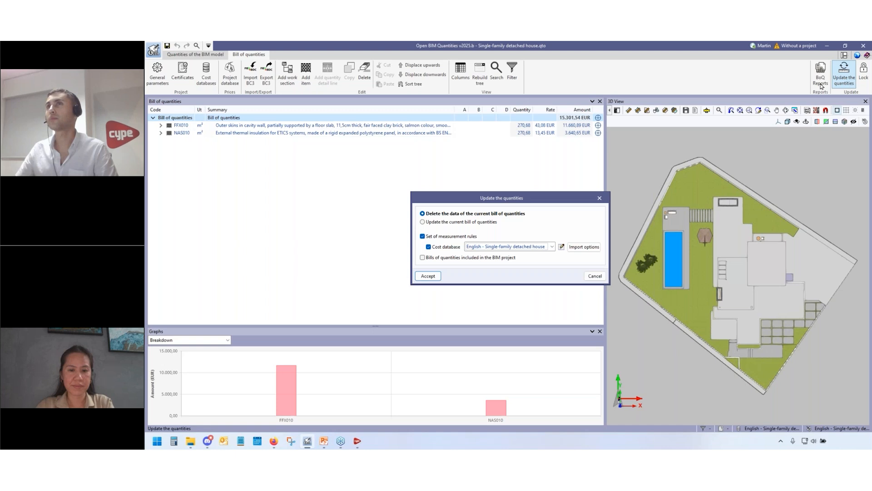
left_click(433, 277)
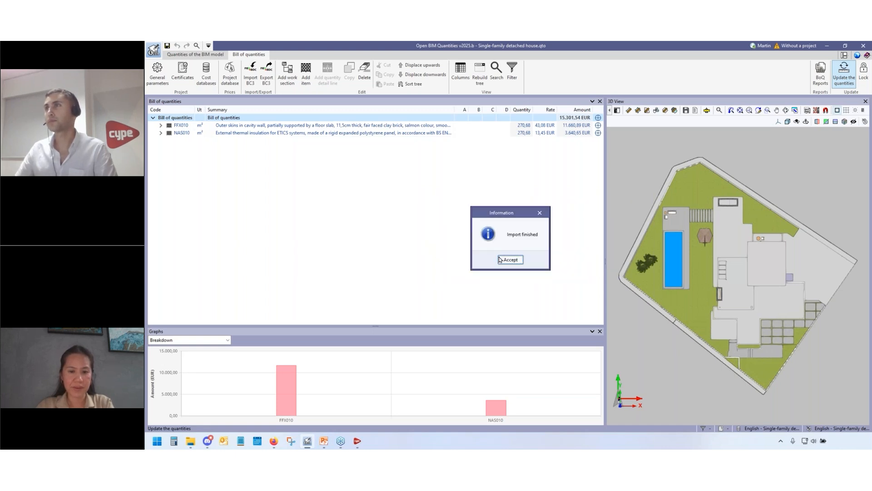
left_click(500, 259)
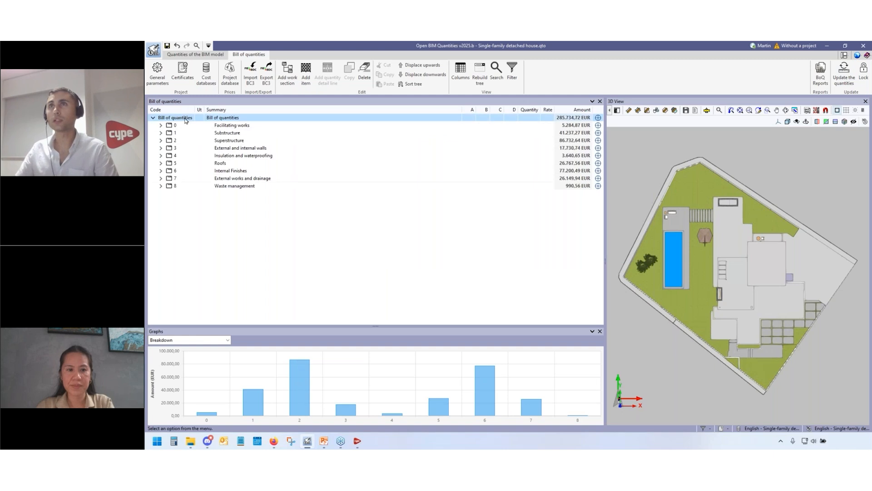
Step: Expand Facilitating works down to the Excavations items and Substructure down to the reinforced concrete slab item in the bill
left_click(161, 125)
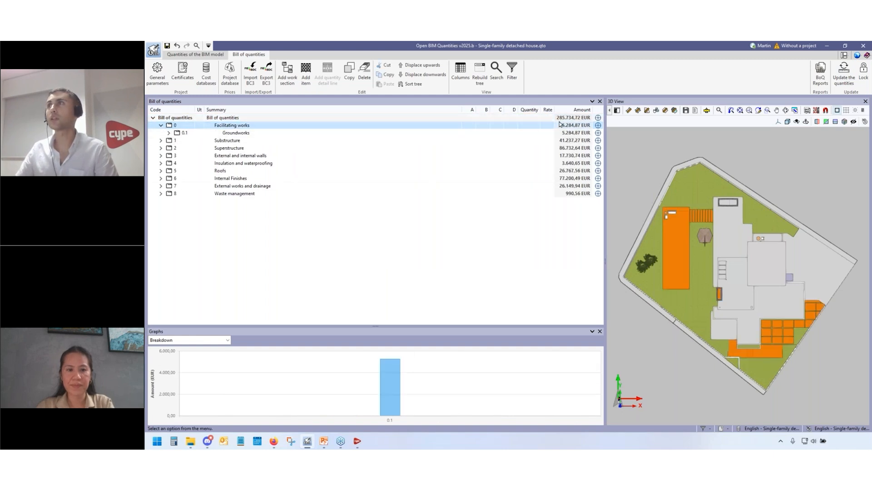
left_click(170, 133)
left_click(177, 140)
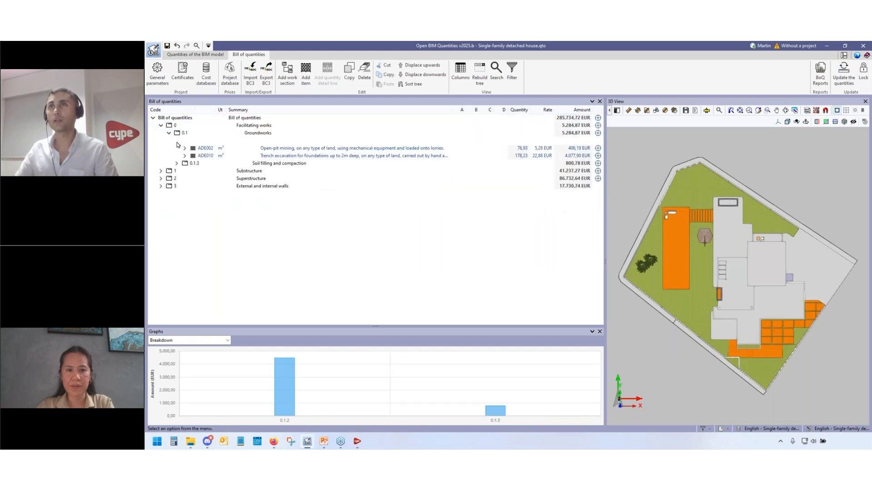
left_click(161, 170)
left_click(169, 178)
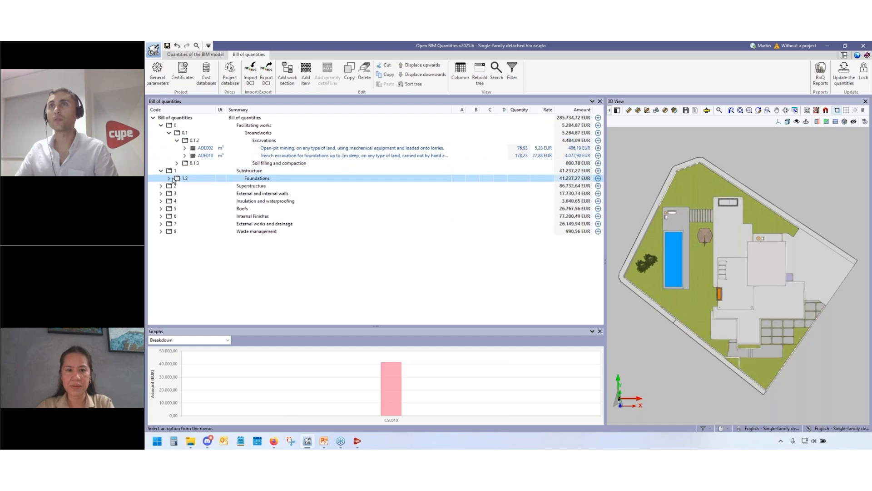
left_click(177, 186)
left_click(177, 186)
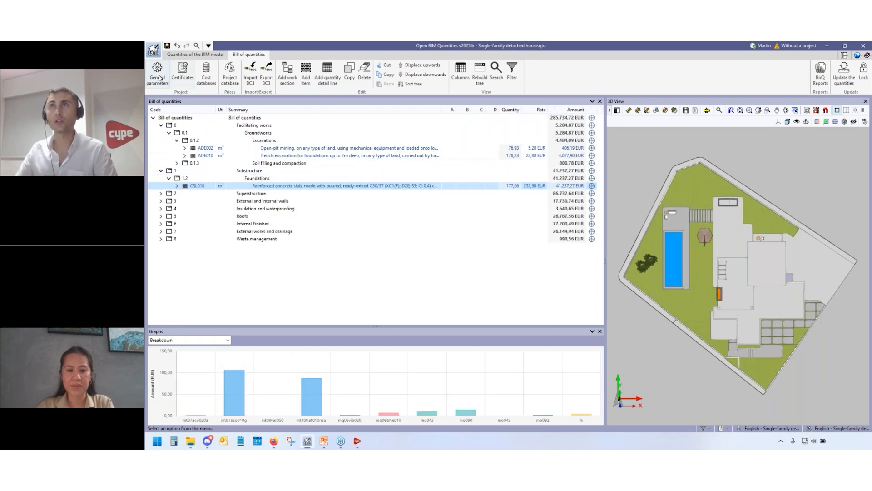
Step: Change the bill of quantities currency to Malaysian ringgit (MYR) in the general parameters
left_click(158, 73)
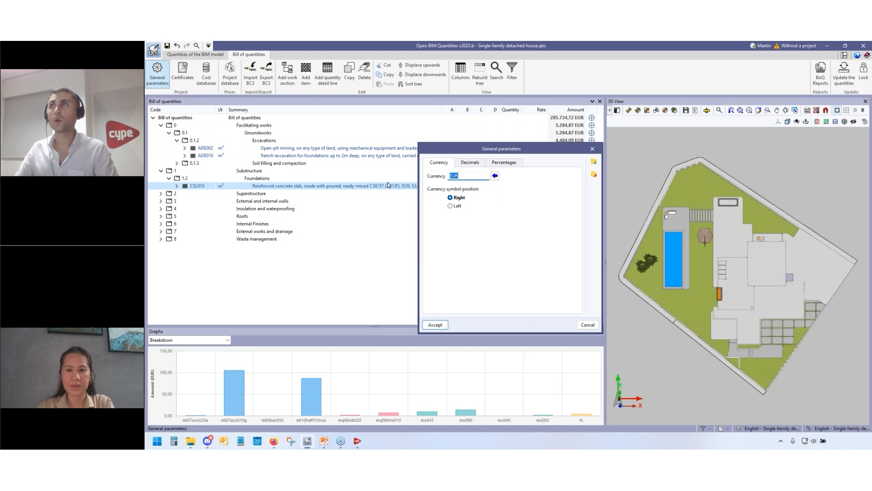
left_click(477, 175)
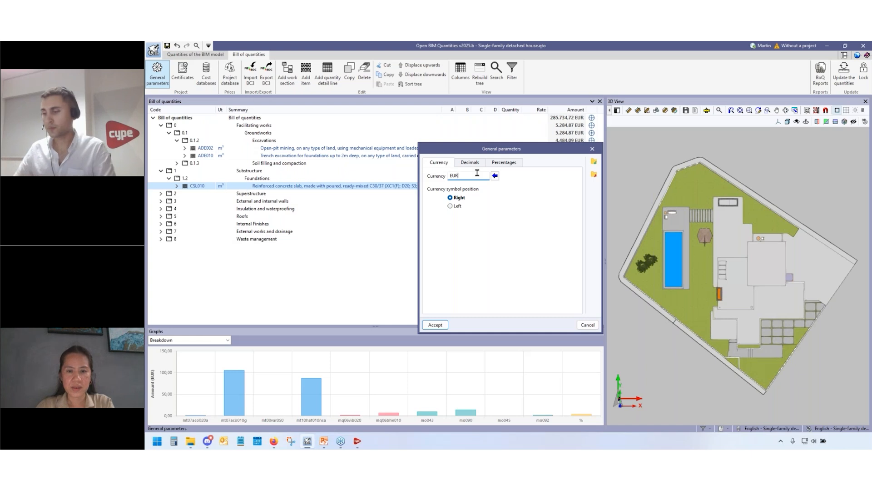
key("BackSpace")
key("BackSpace")
key("BackSpace")
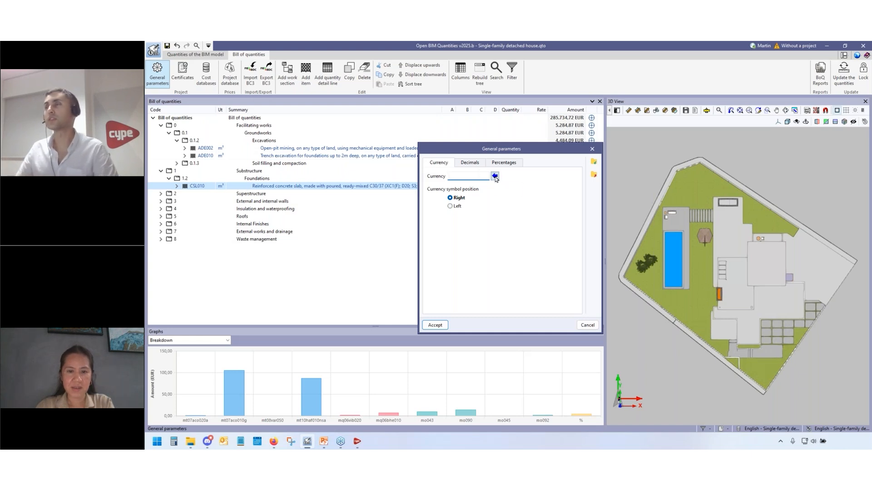
left_click(495, 176)
type("m")
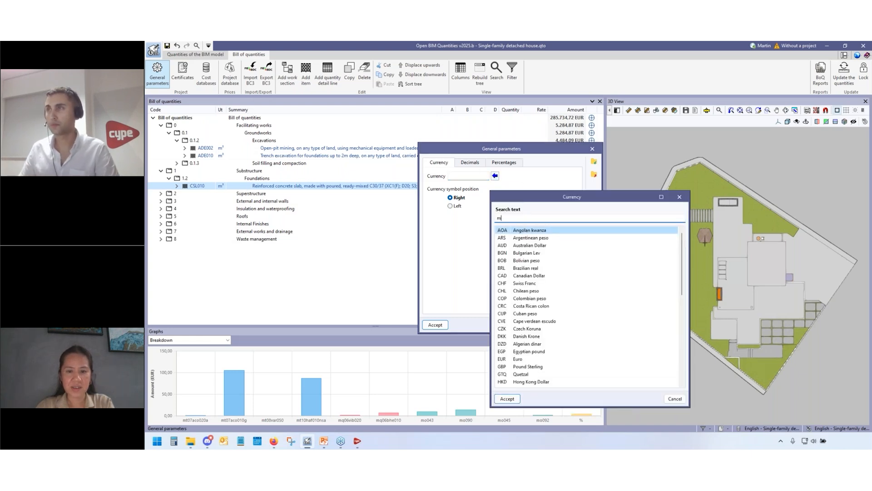
type("a")
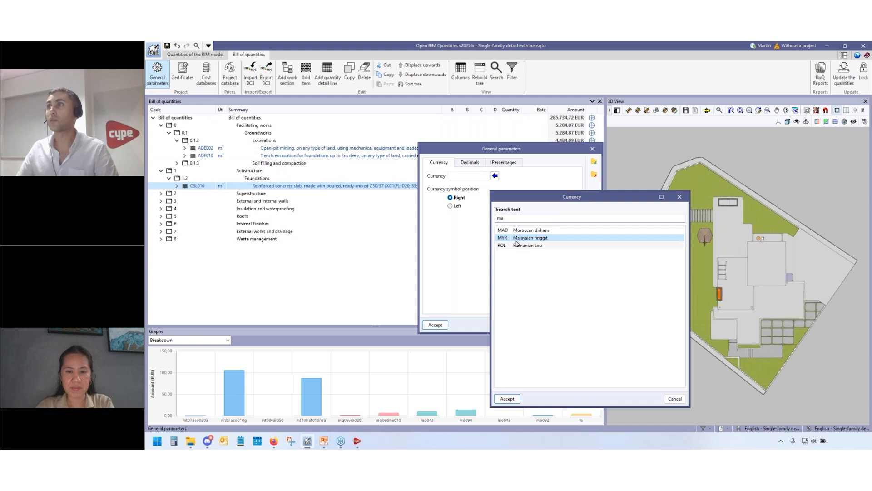
left_click(508, 399)
left_click(444, 325)
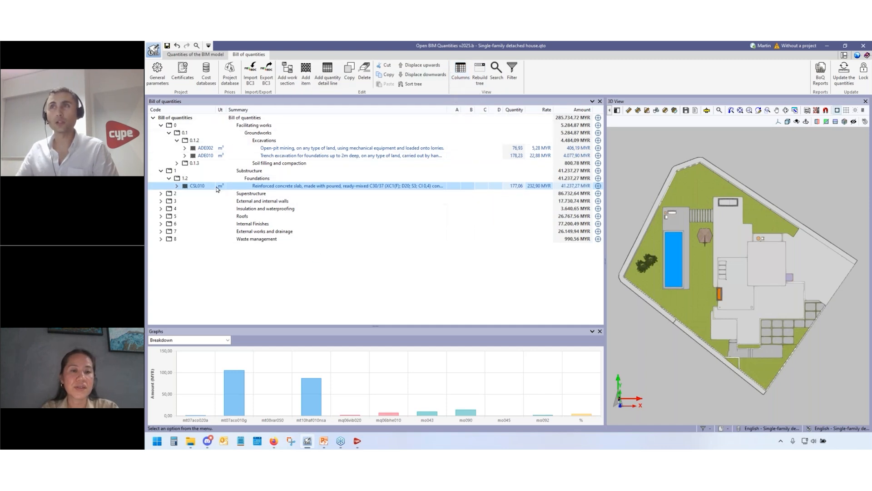
Step: Collapse the Foundations and Excavations sections in the bill of quantities
left_click(168, 178)
left_click(177, 141)
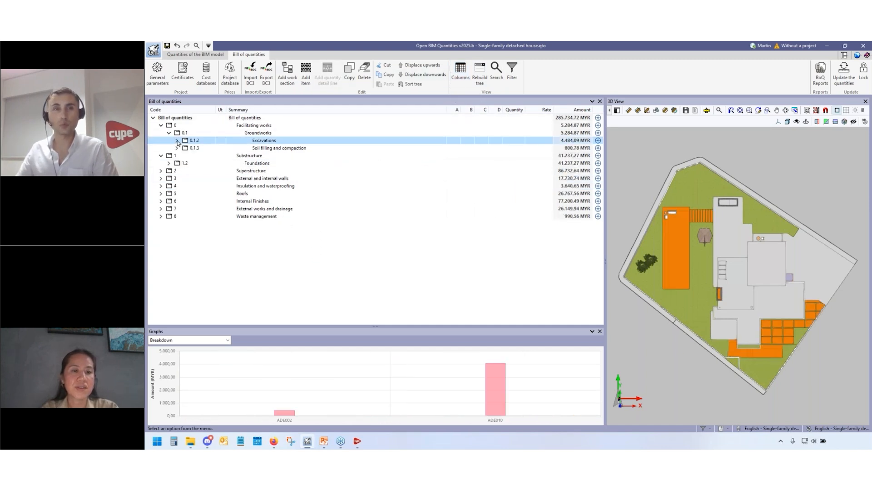
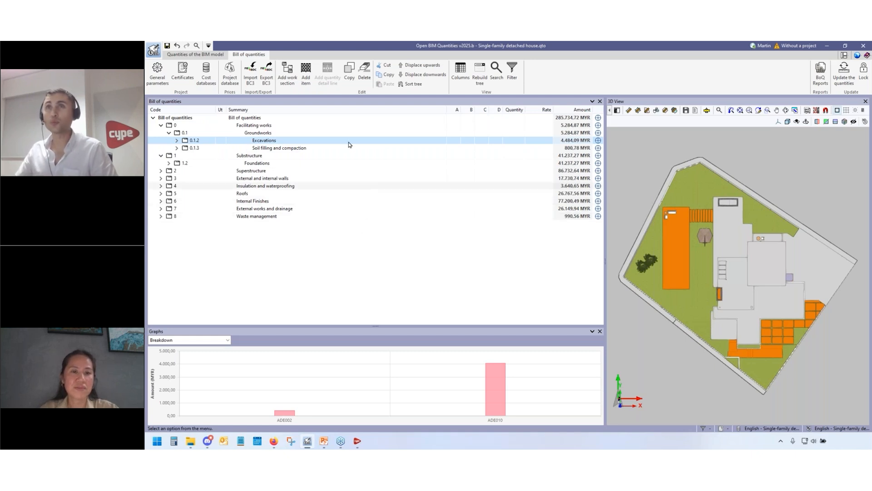
Step: Orbit the 3D model and return it to the plan view from above
mouse_move(249, 378)
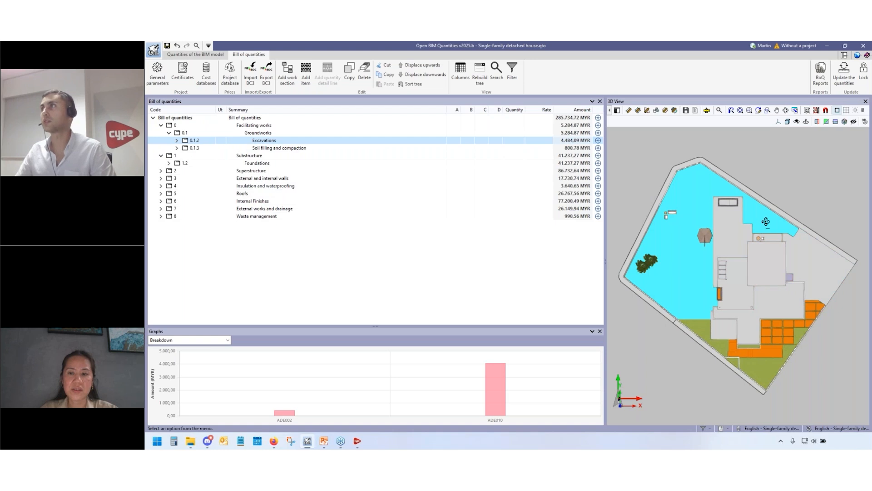
left_click(779, 122)
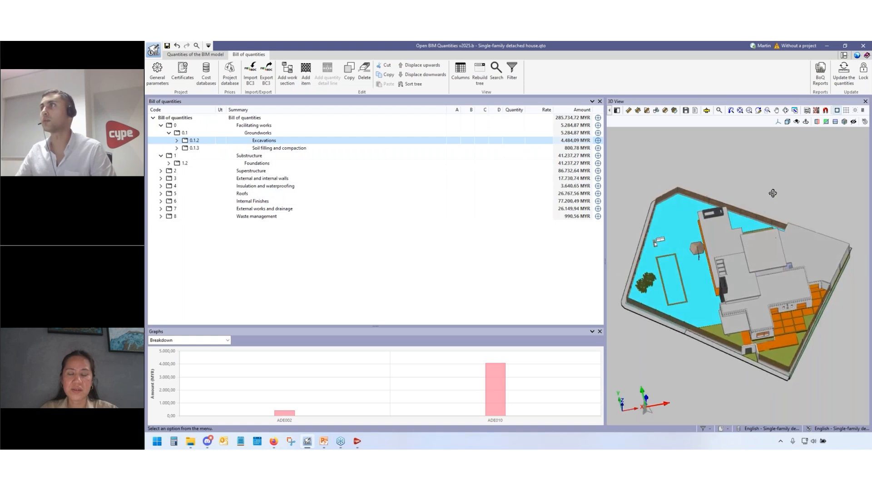
left_click(779, 123)
left_click(796, 135)
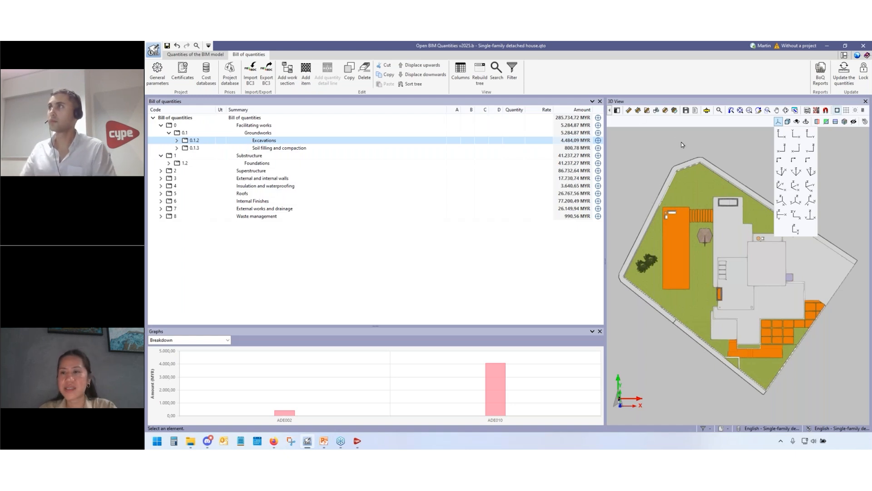
left_click(777, 121)
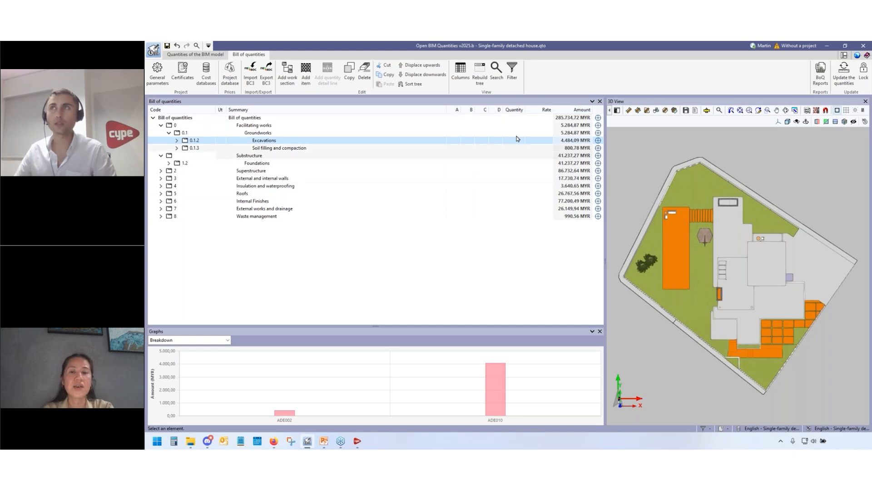
Step: Show the %BIM column in the bill of quantities
left_click(462, 78)
left_click_drag(506, 145, 461, 91)
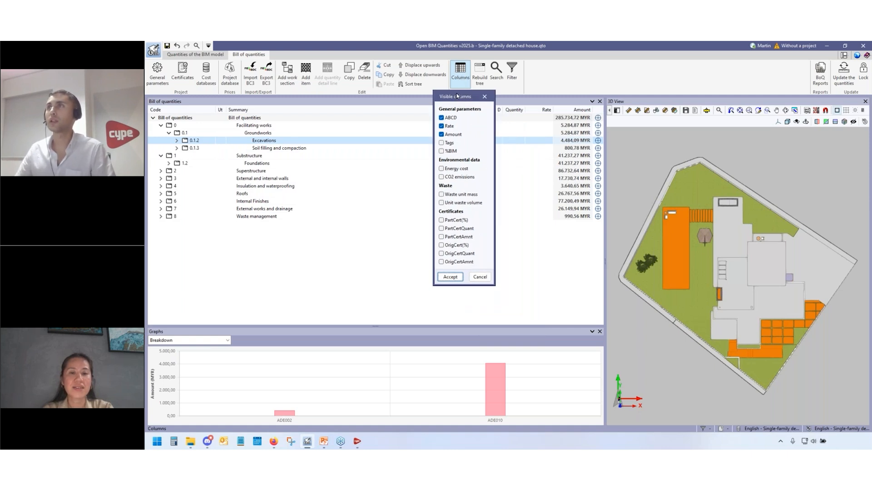
left_click(442, 151)
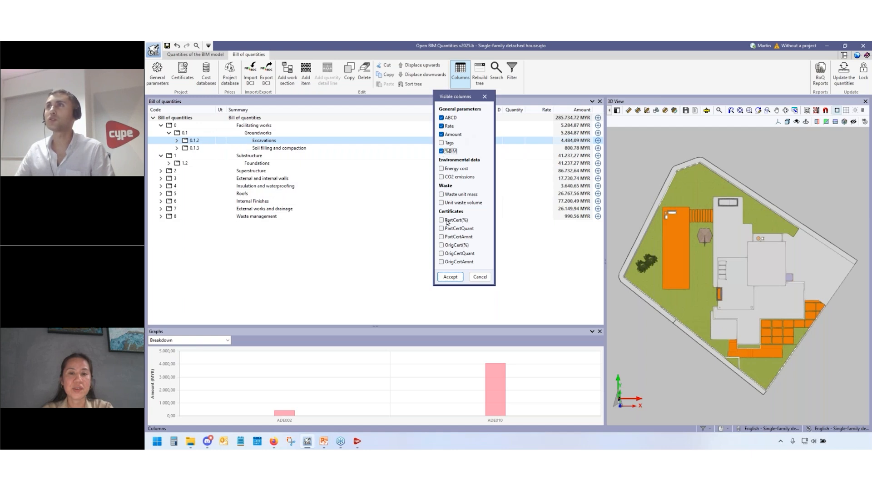
left_click(451, 277)
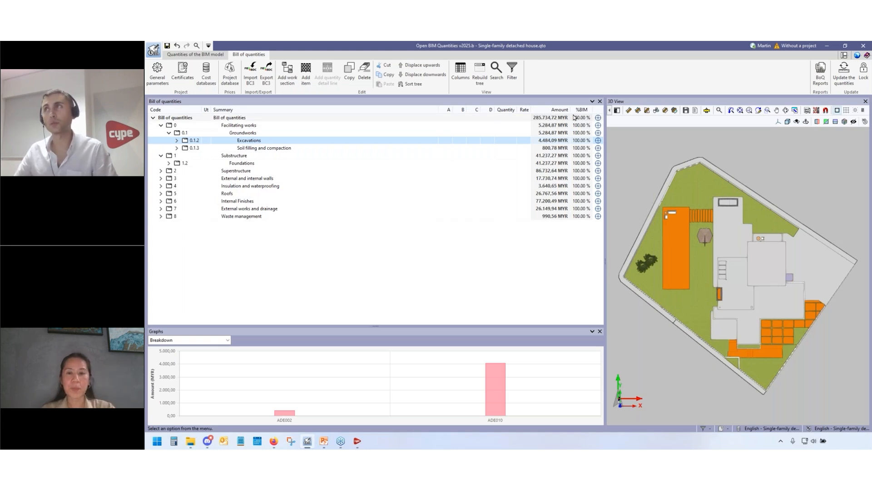
Step: Hide the %BIM column from the bill of quantities
left_click(461, 72)
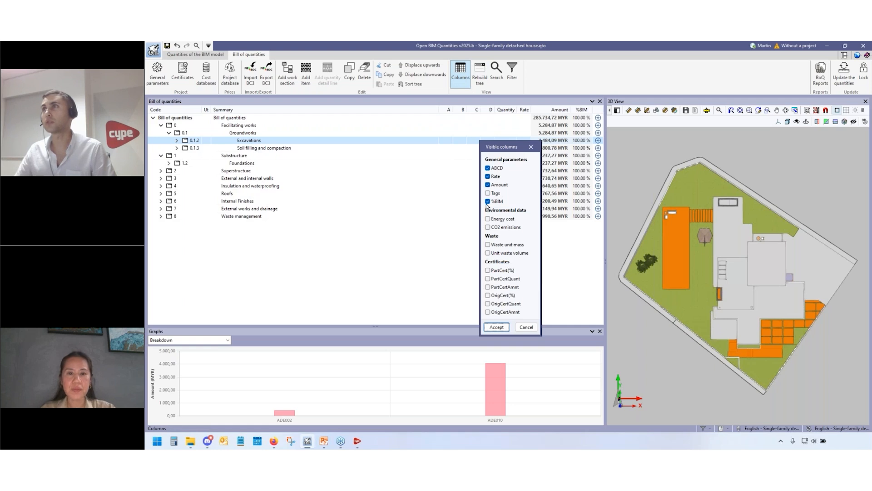
left_click(487, 201)
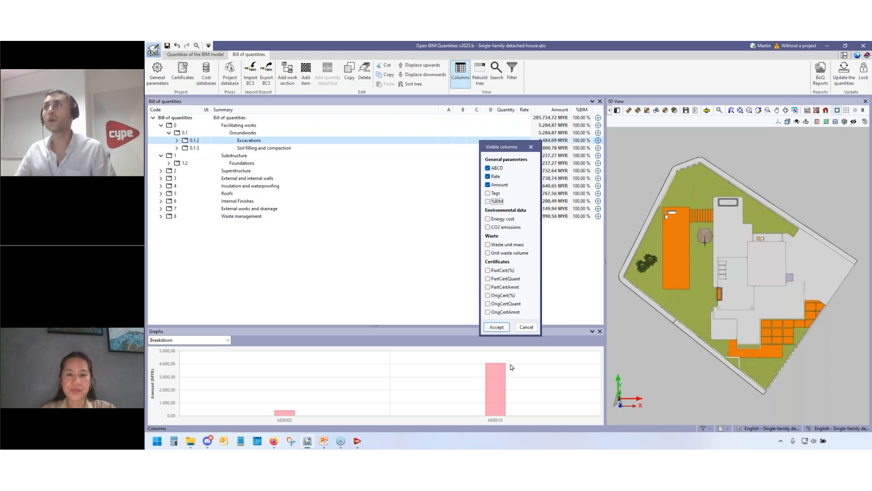
left_click(489, 327)
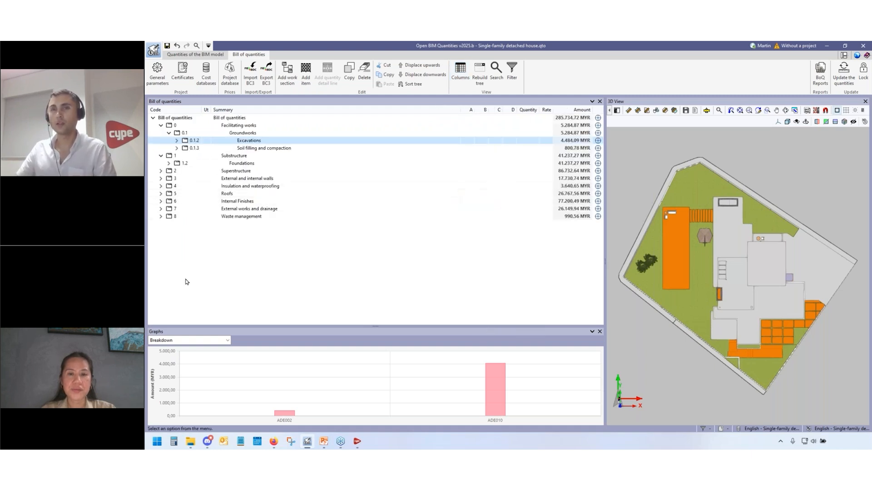
Step: Expand Excavations, Soil filling and compaction, Foundations, Superstructure down to the Flat slabs item, and External and internal walls
left_click(176, 141)
left_click(177, 163)
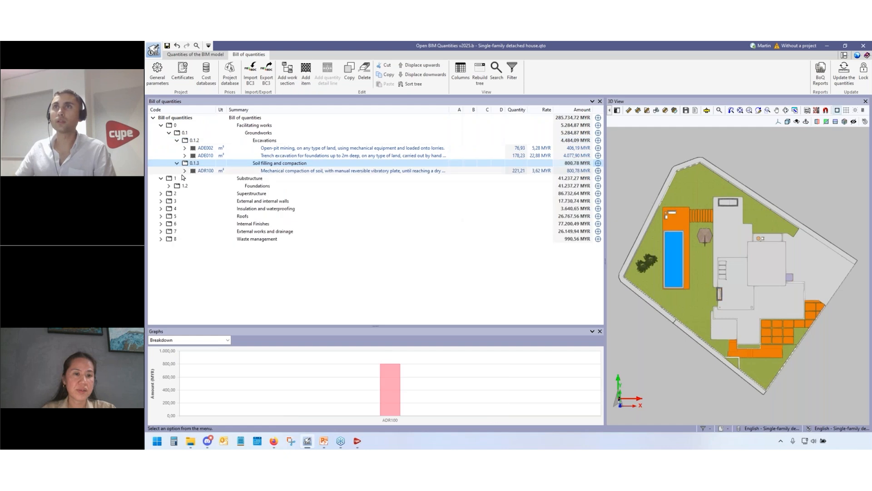
left_click(167, 186)
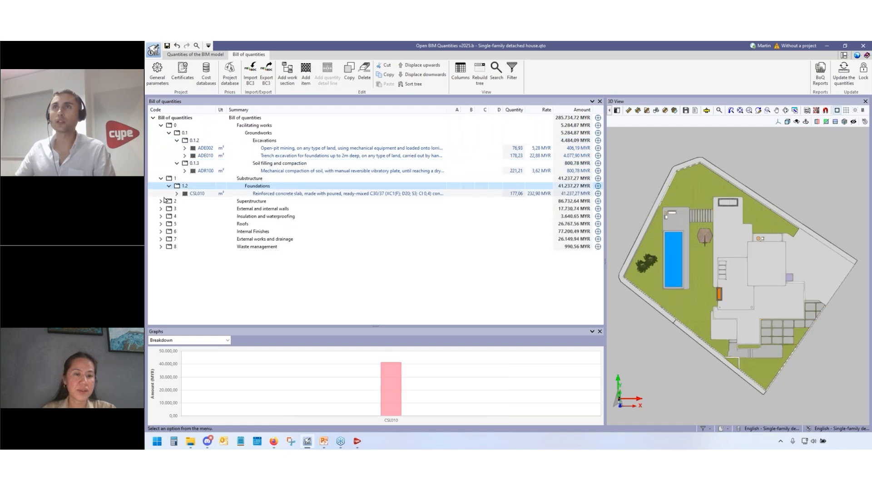
double_click(175, 201)
left_click(169, 209)
left_click(177, 216)
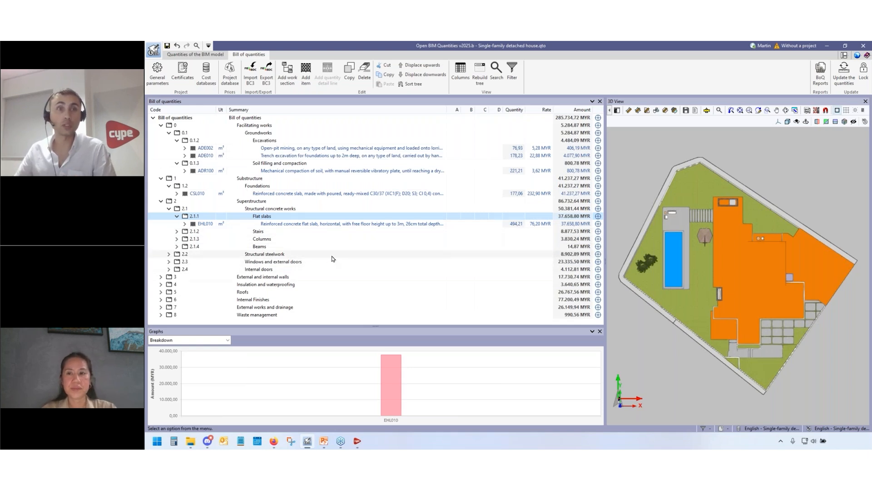
double_click(211, 277)
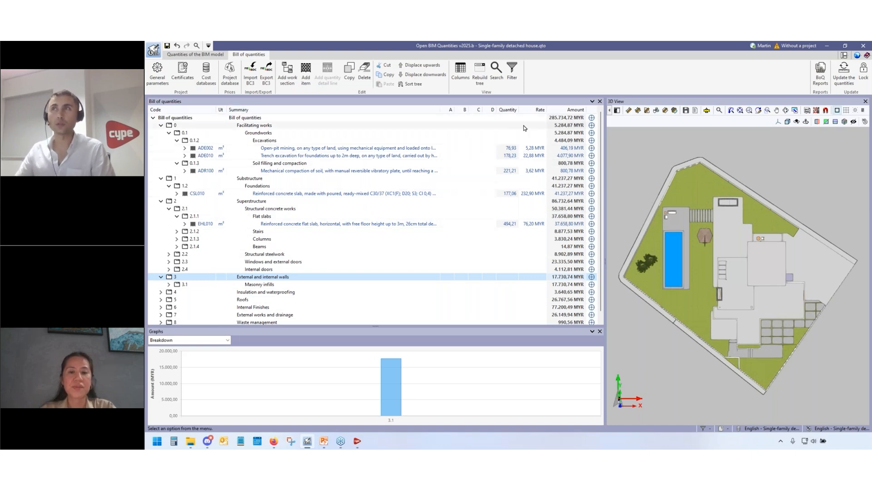
Step: Copy the entire bill of quantities table to the clipboard
right_click(190, 120)
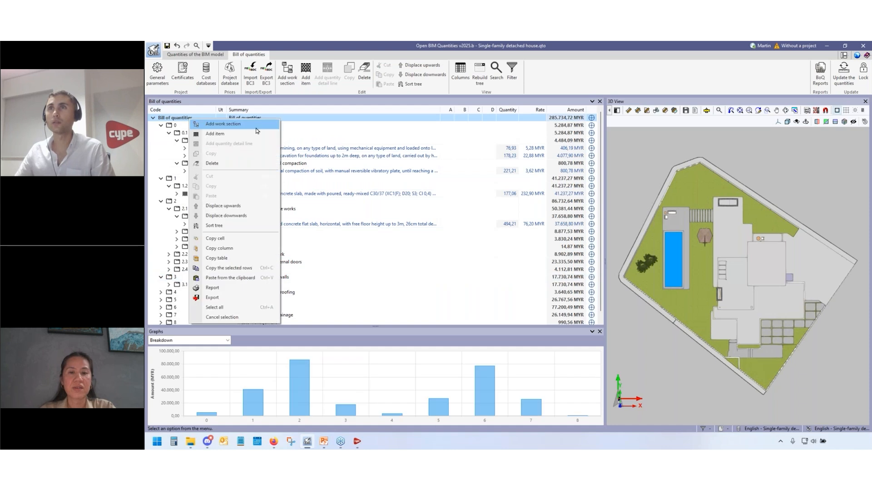
left_click(216, 257)
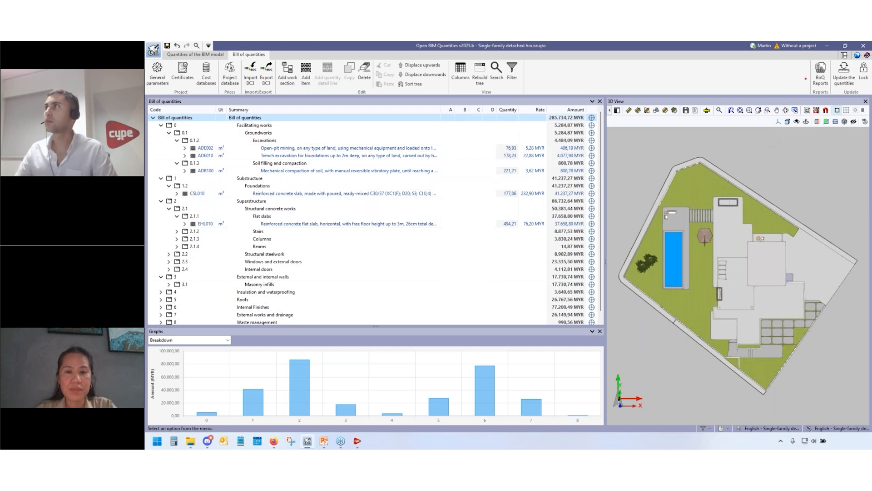
Step: Generate the Priced bill of quantities (Table) report
mouse_move(786, 53)
left_mouse_down()
mouse_move(849, 98)
mouse_move(870, 130)
left_mouse_up()
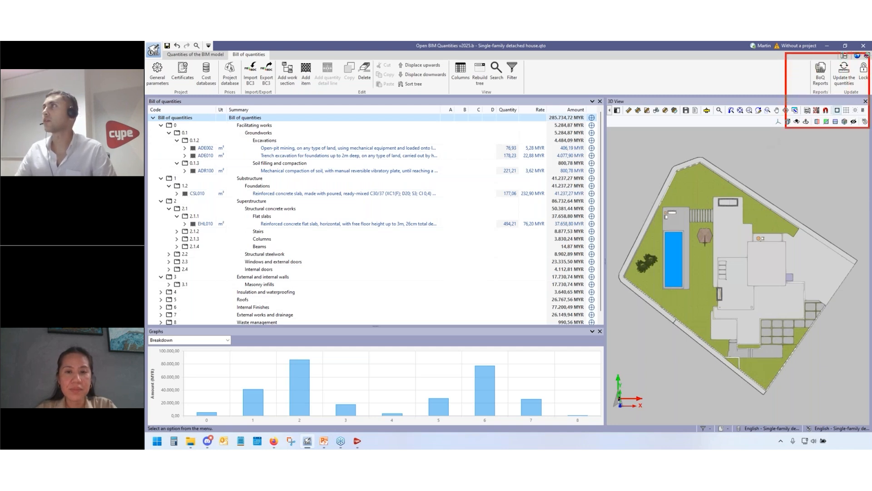
left_click(821, 77)
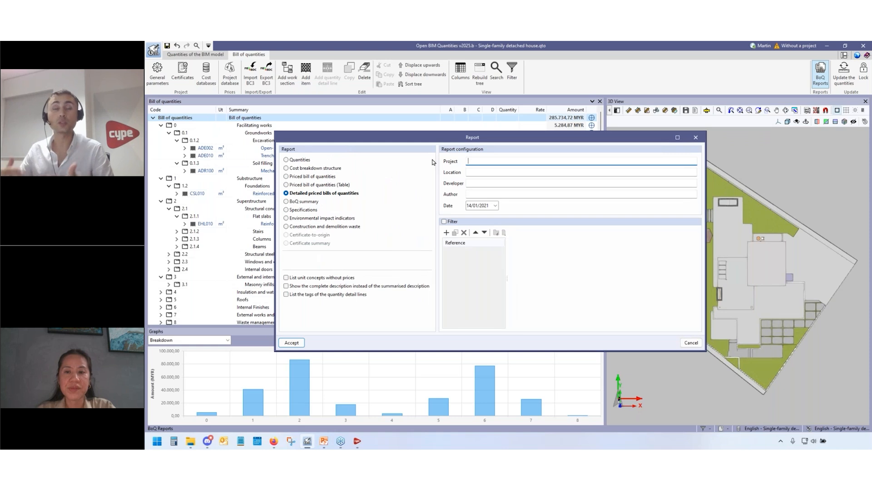
left_click(303, 184)
left_click(292, 342)
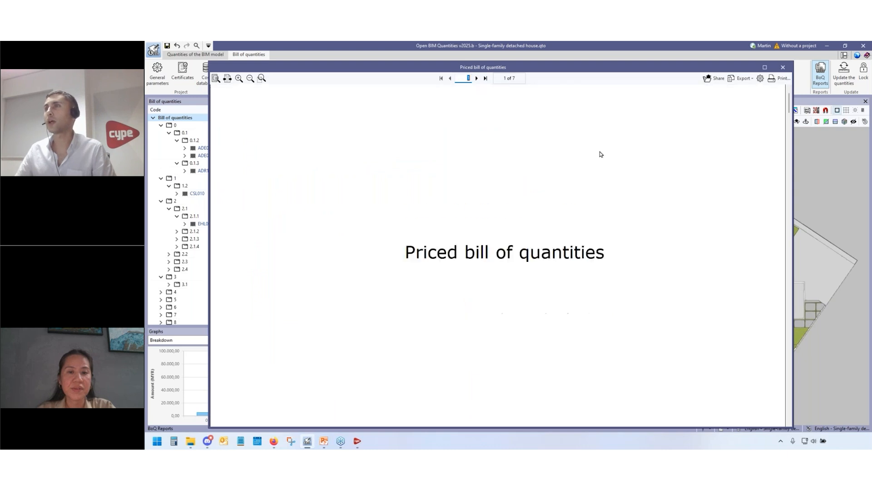
Step: Review the priced table's items and the available export formats, and close the report preview
left_click_drag(788, 126, 789, 154)
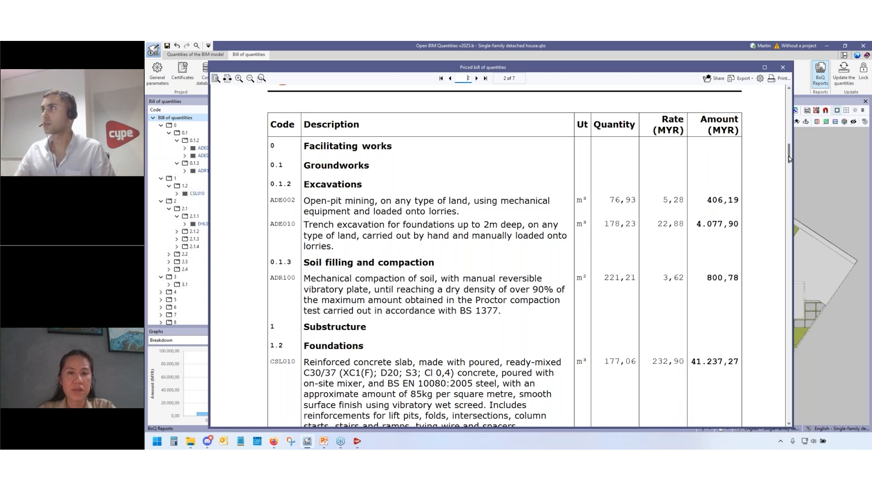
scroll(790, 159, "down", 1)
left_click_drag(790, 156, 790, 90)
left_click(744, 78)
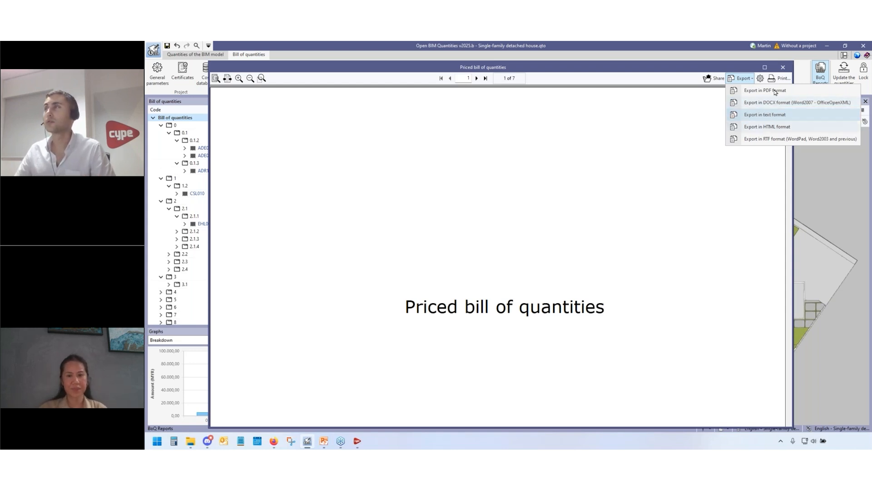
left_click(784, 68)
left_click(784, 68)
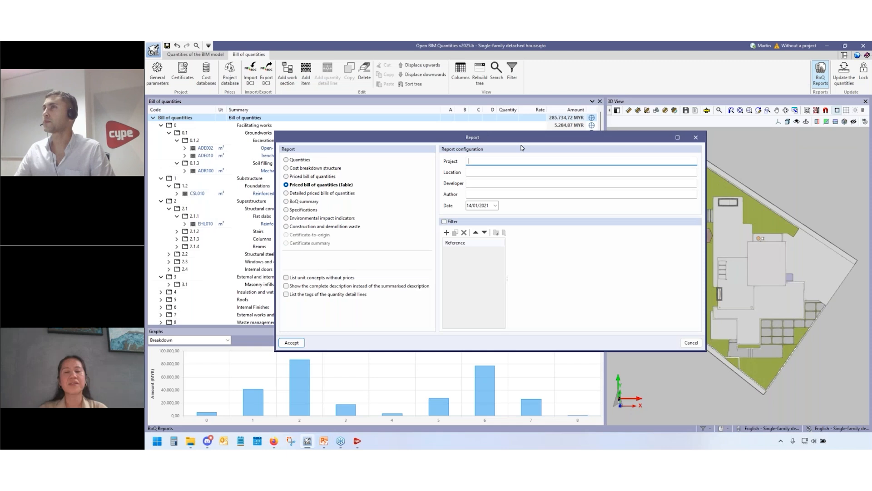
Step: Generate the Detailed priced bills of quantities report and examine the quantity detail lines of the Excavations items
left_click(286, 193)
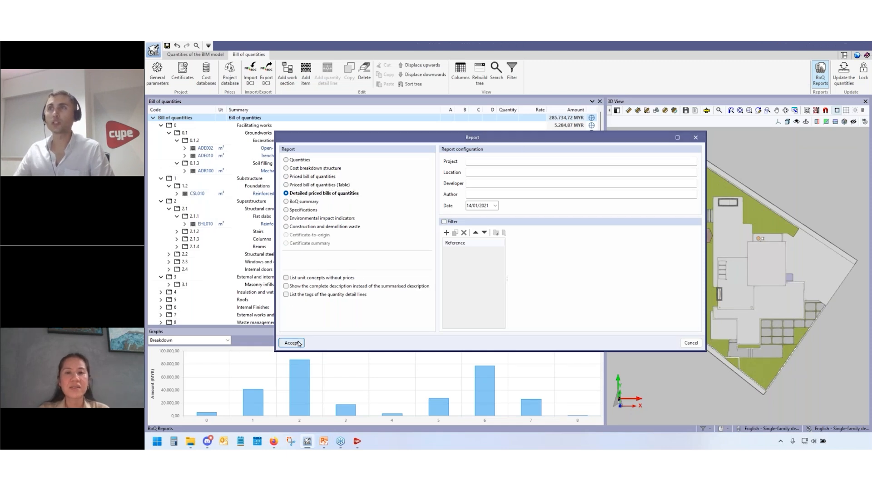
left_click(291, 342)
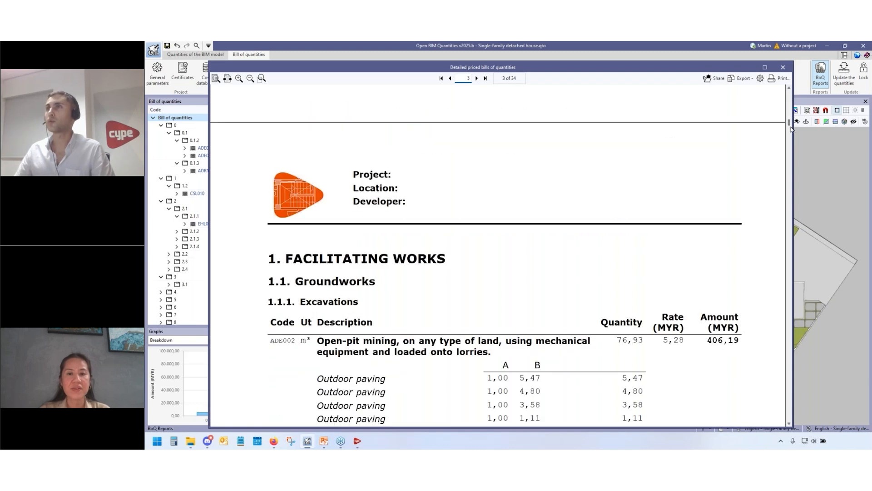
left_click_drag(801, 102, 801, 129)
scroll(801, 129, "down", 2)
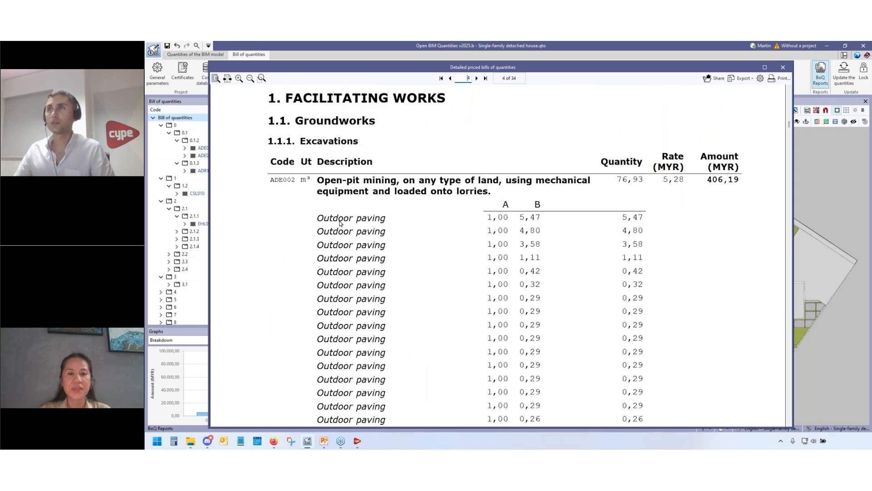
scroll(340, 223, "down", 1)
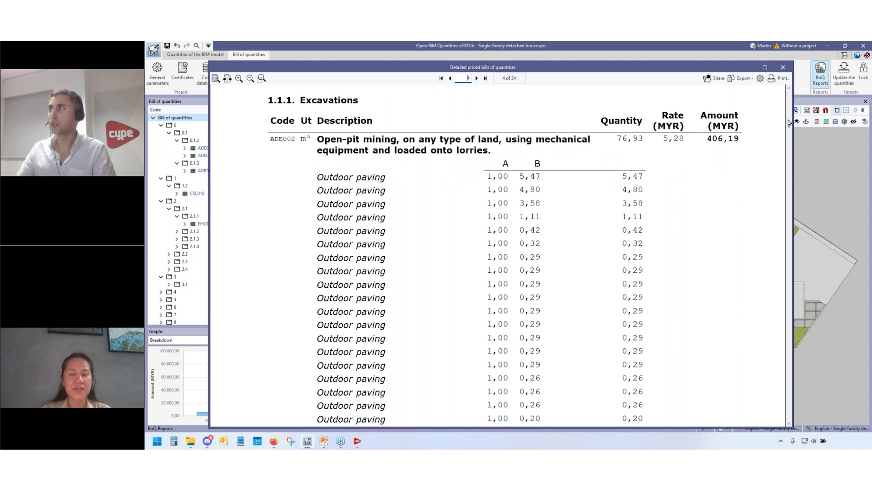
left_click_drag(790, 128, 788, 174)
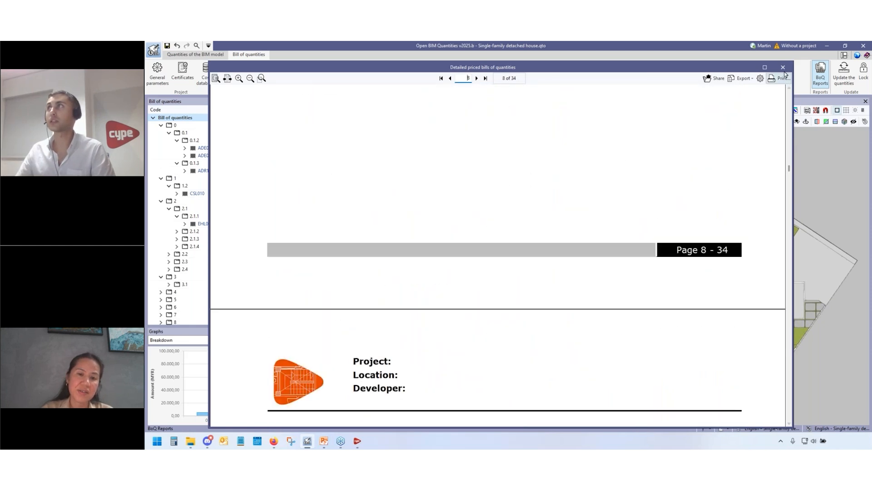
Step: Close the detailed priced report preview and generate the Quantities report
scroll(677, 220, "down", 6)
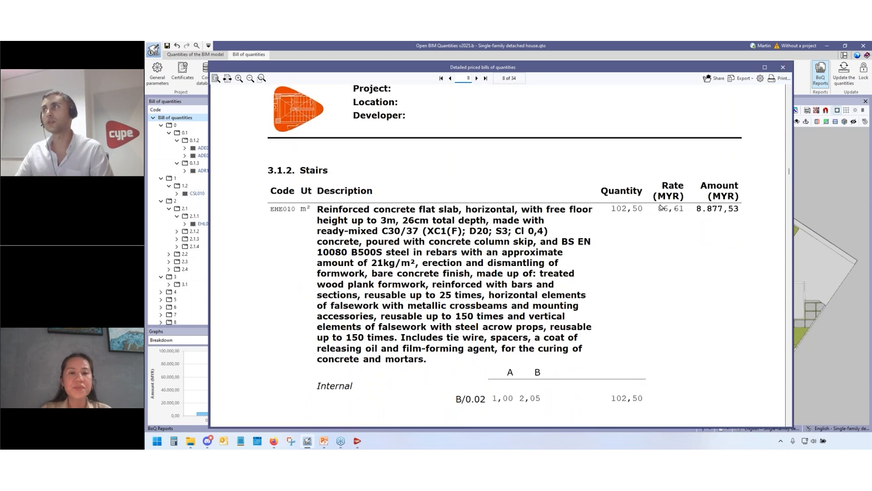
left_click(783, 67)
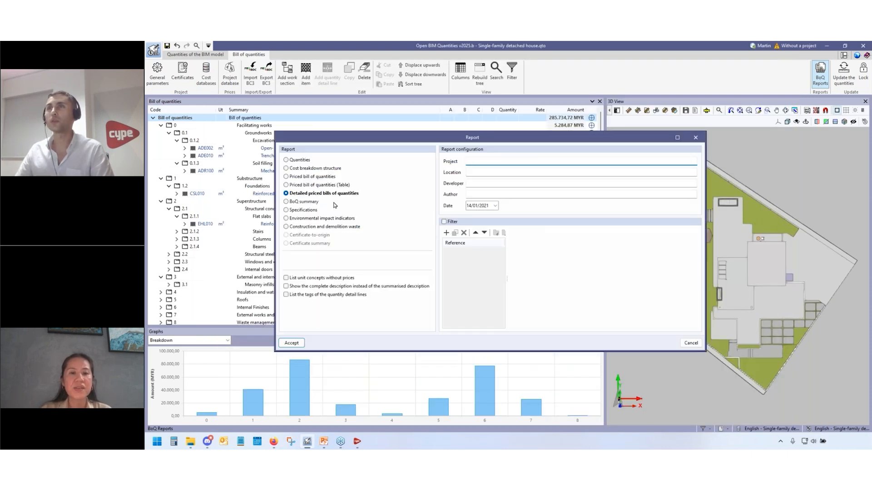
left_click(286, 202)
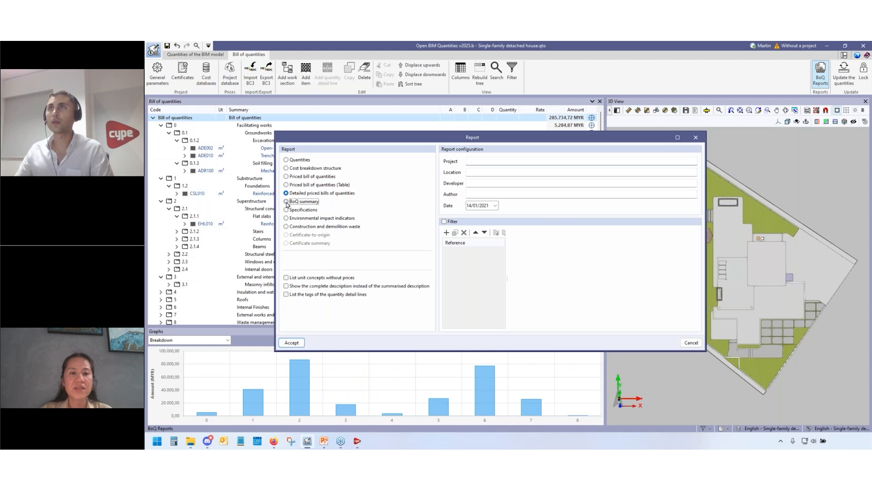
left_click(286, 160)
left_click(292, 342)
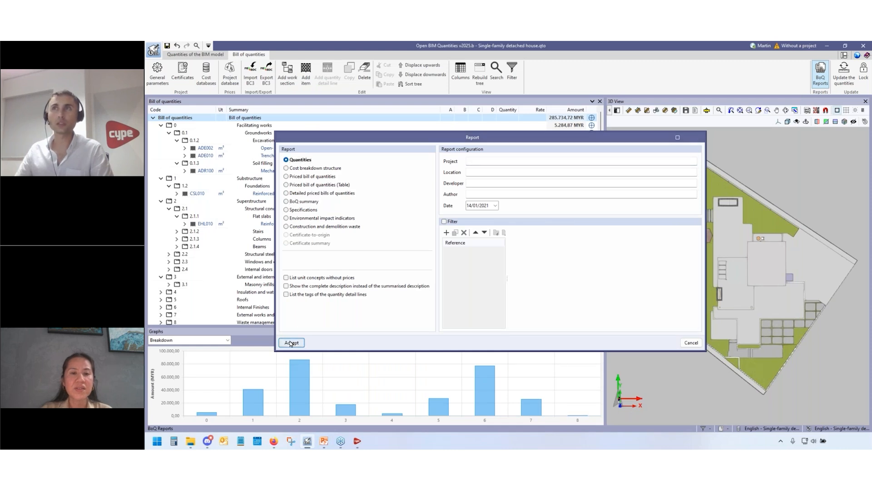
Step: Review the unpriced items of the Quantities report from Facilitating works to External and internal walls, and close the preview and report selection
left_click_drag(790, 97, 788, 201)
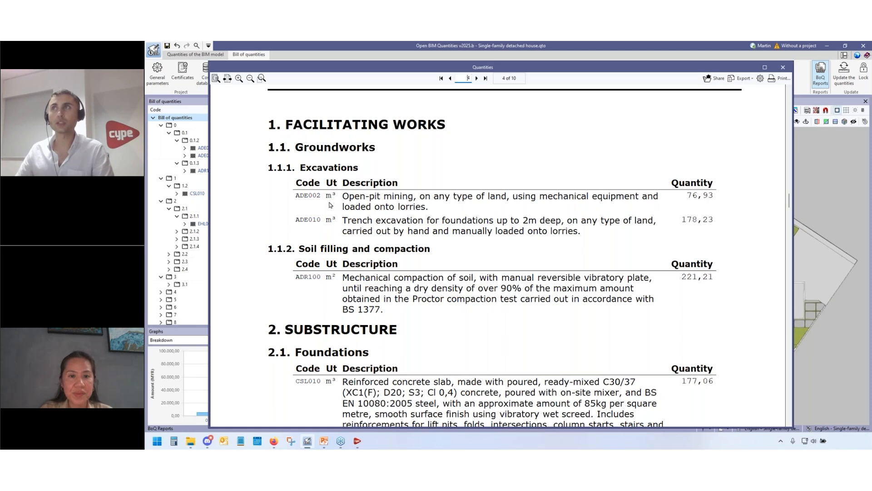
scroll(380, 259, "down", 4)
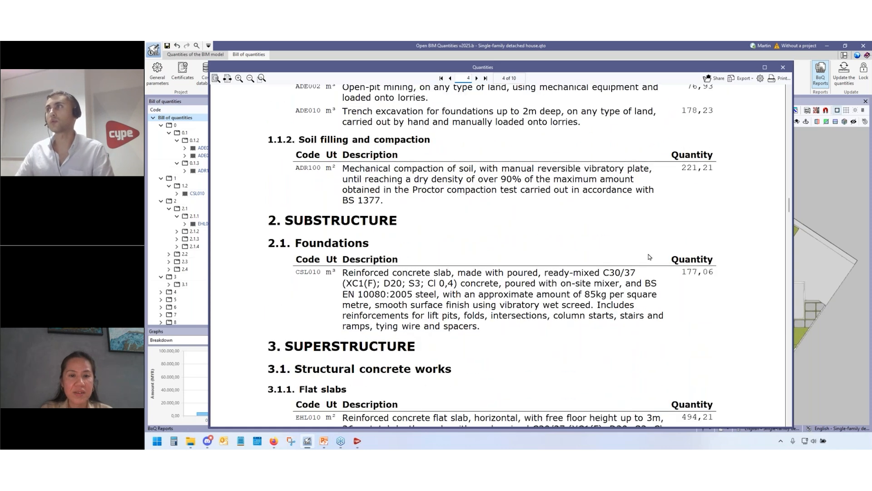
scroll(703, 272, "down", 7)
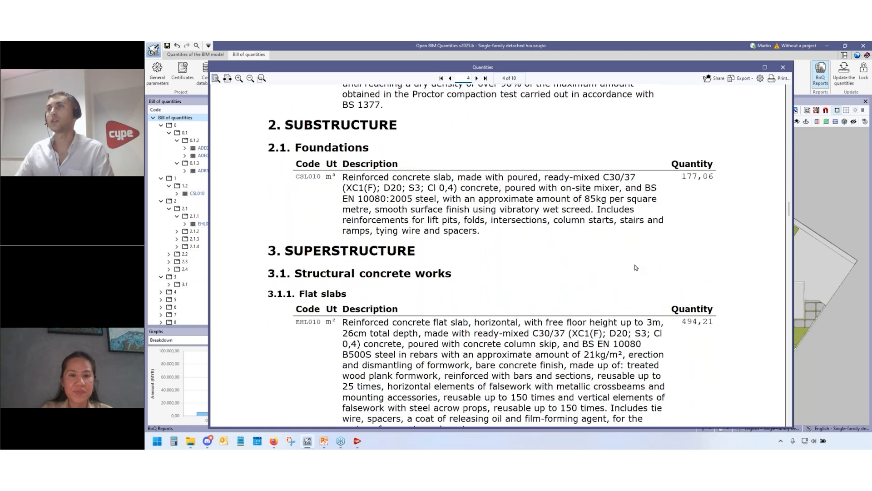
left_click_drag(790, 219, 790, 269)
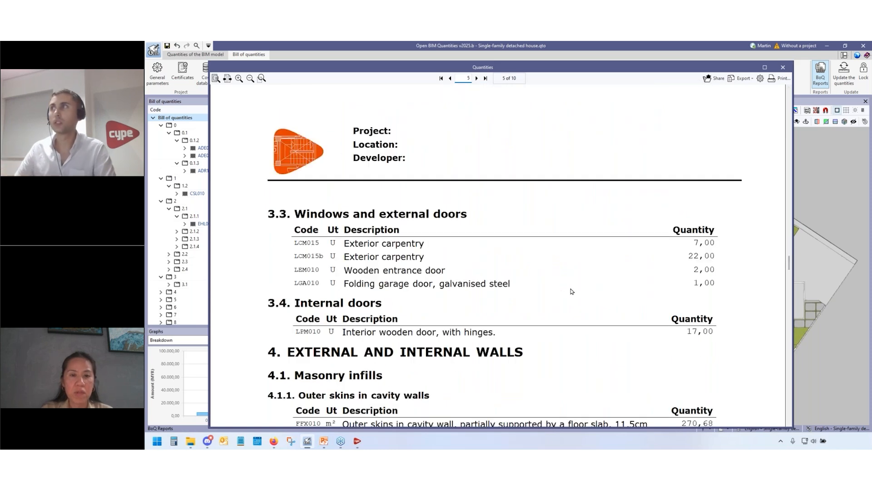
left_click(784, 69)
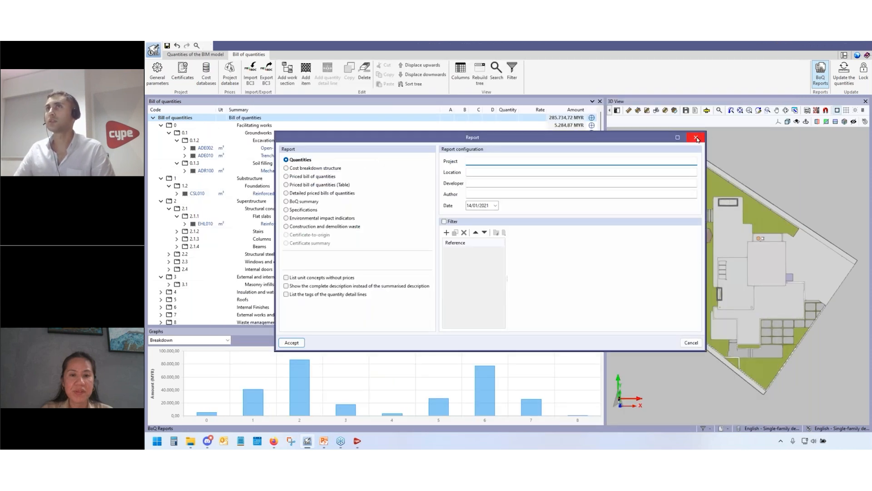
left_click(696, 137)
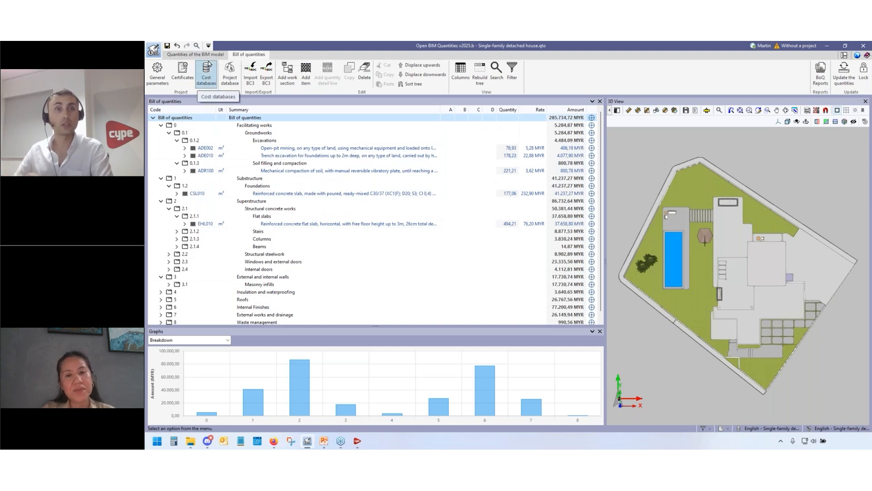
Step: Compare the BIM model quantities with the bill of quantities view, and return to the model to inspect the house in 3D
left_click(195, 54)
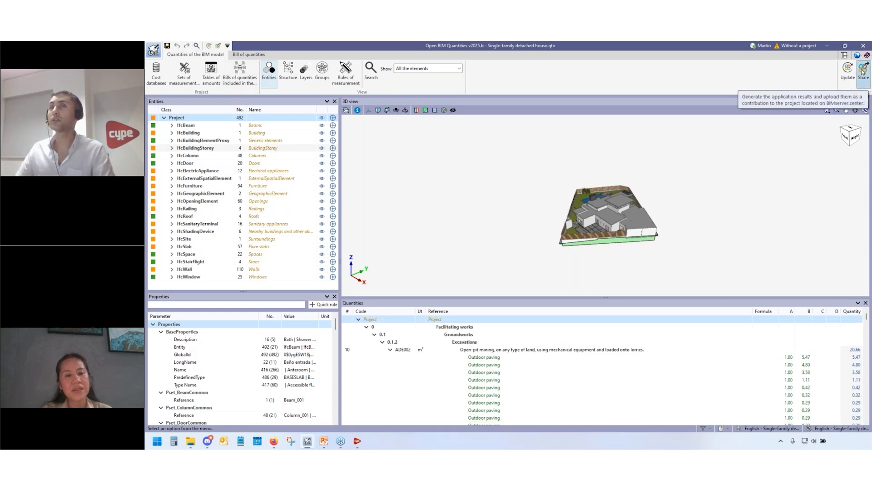
left_click(248, 54)
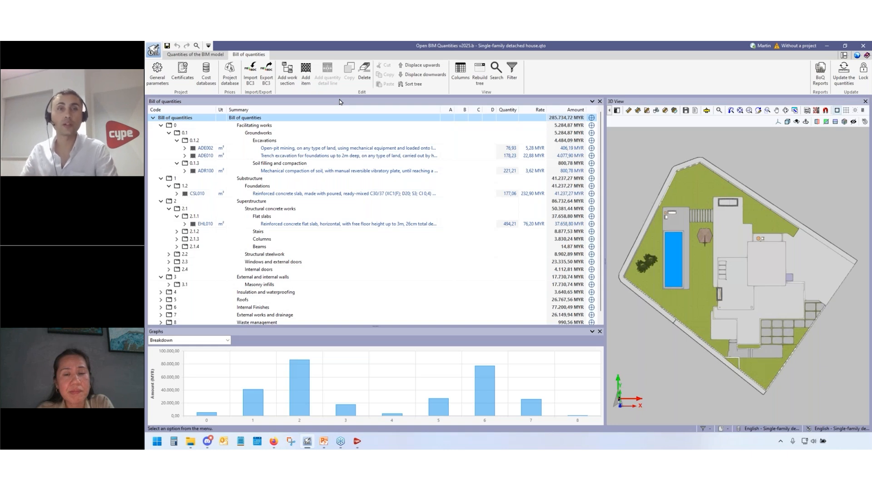
left_click(195, 54)
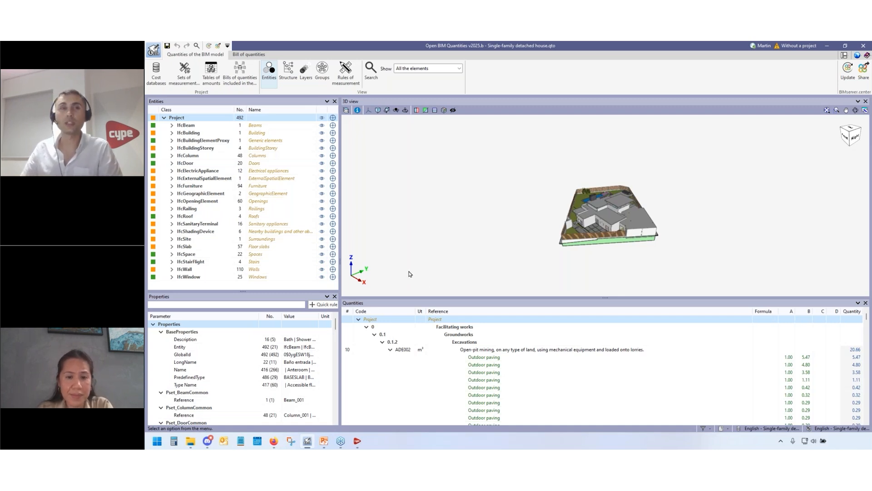
scroll(593, 226, "up", 5)
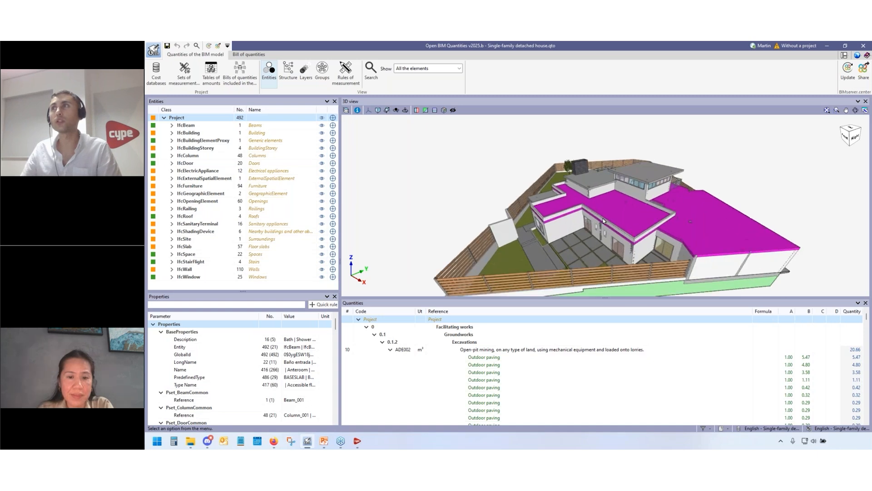
scroll(600, 221, "up", 3)
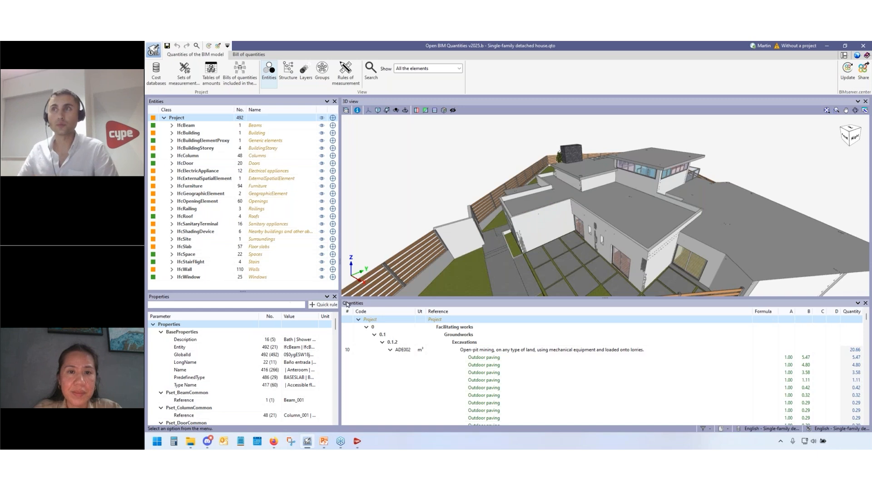
Step: Widen the entity and property lists slightly and examine the project's property sets, including the sanitary terminal dimensions
left_click_drag(340, 343, 346, 343)
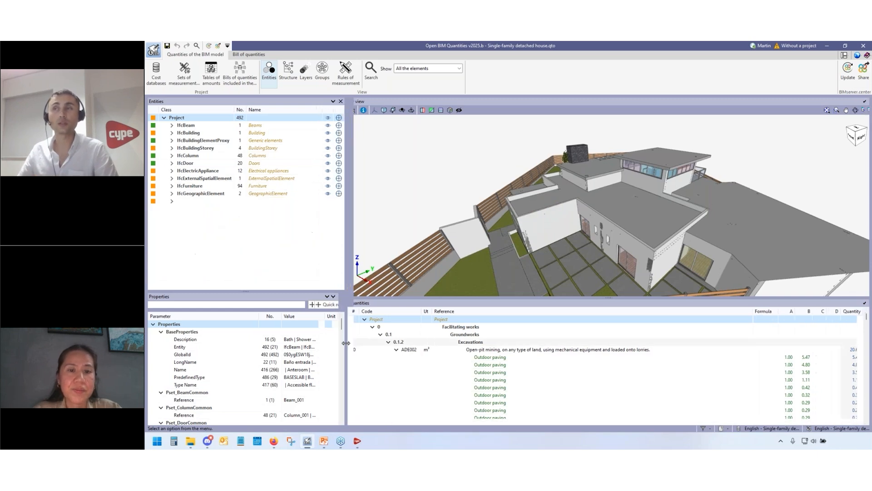
scroll(284, 349, "down", 1)
scroll(284, 349, "down", 5)
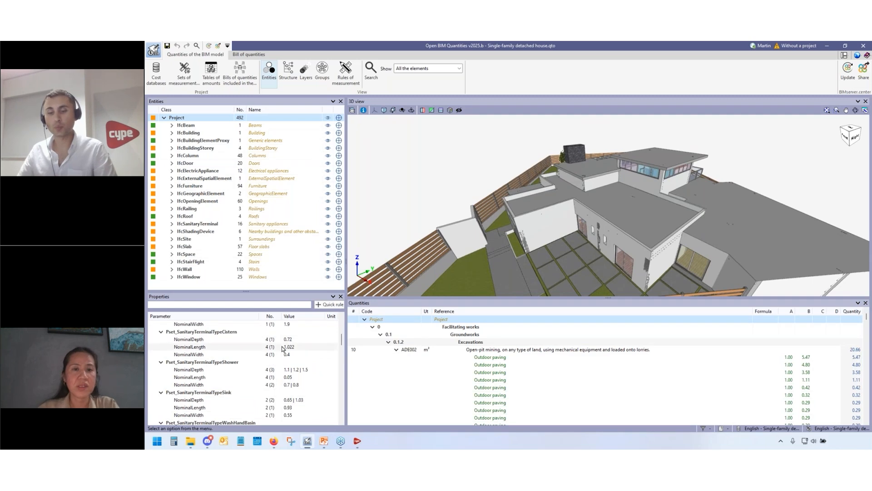
mouse_move(147, 285)
left_mouse_down()
mouse_move(253, 376)
mouse_move(285, 389)
left_mouse_up()
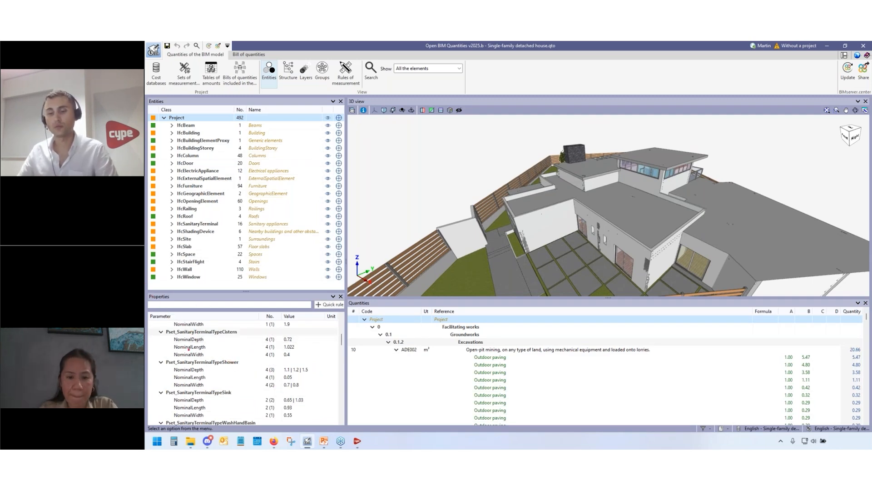
mouse_move(147, 295)
left_mouse_down()
mouse_move(253, 306)
mouse_move(355, 424)
left_mouse_up()
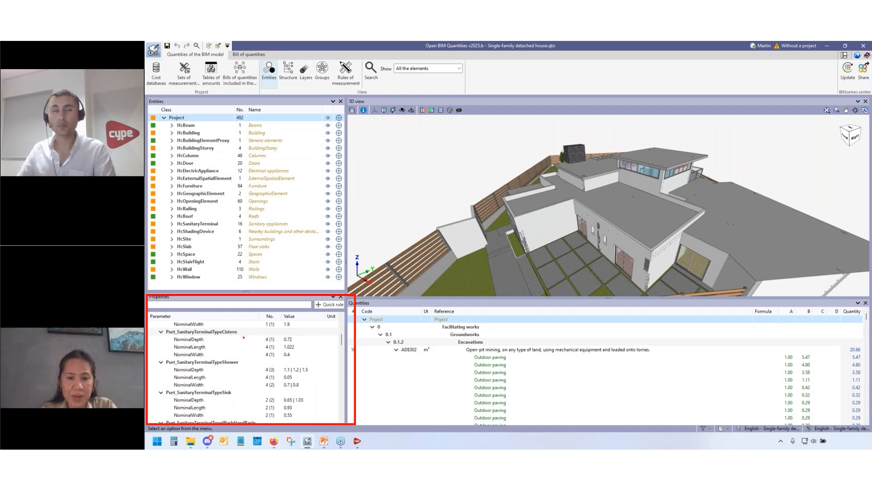
scroll(289, 357, "up", 3)
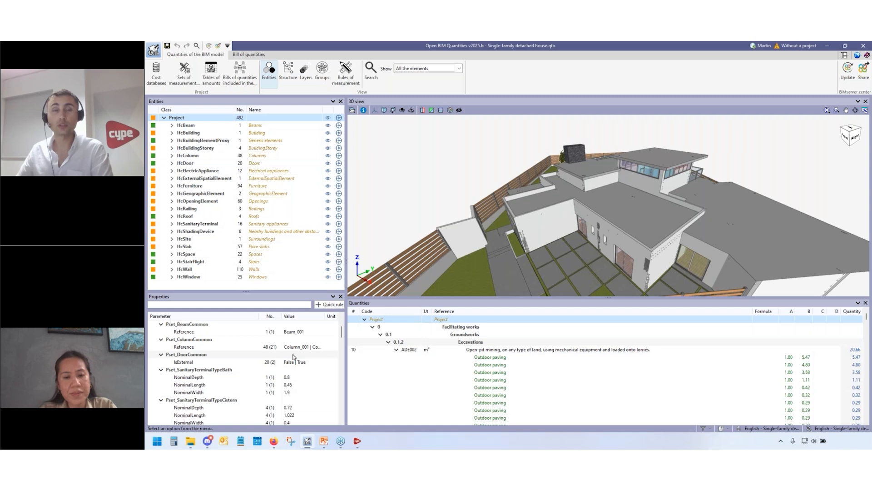
scroll(281, 356, "up", 3)
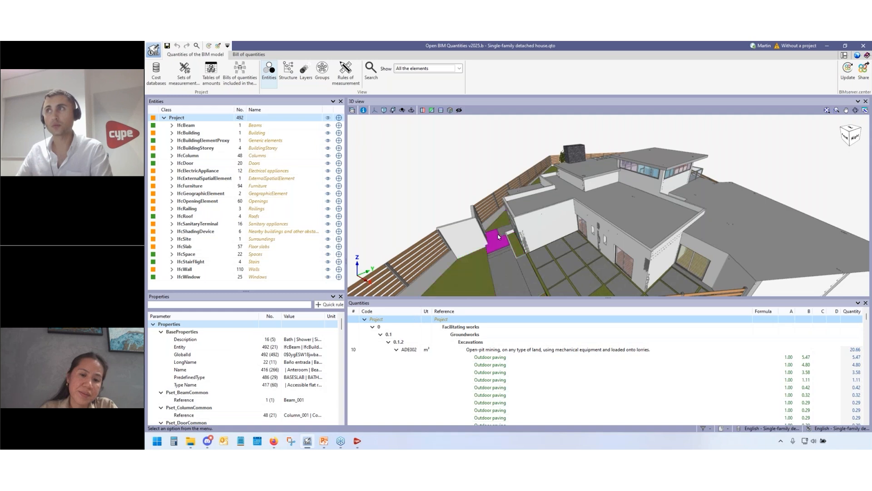
Step: View the house from a lower angle and read through the property sets from BaseProperties to Pset_WallCommon
middle_click_drag(602, 239, 546, 222)
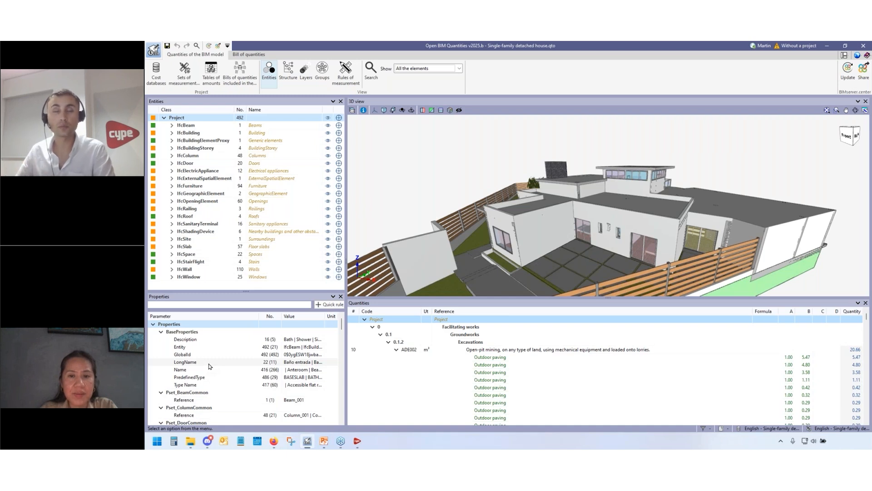
scroll(216, 362, "down", 1)
scroll(240, 348, "down", 2)
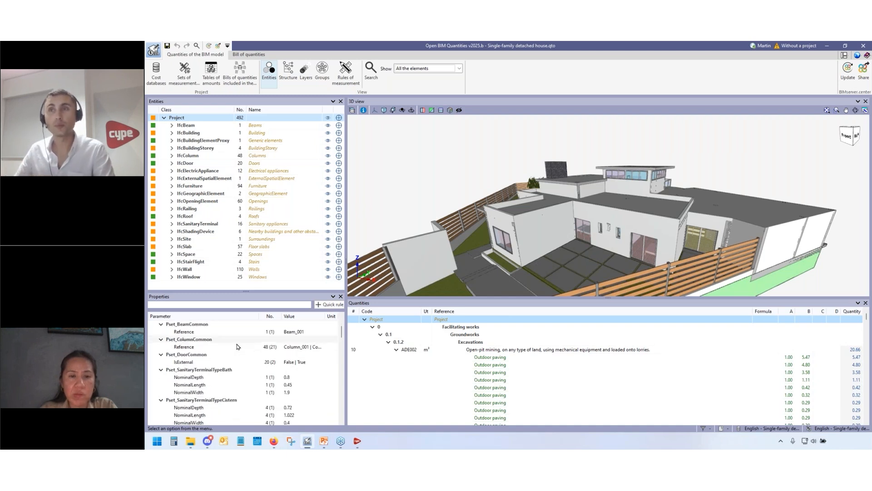
scroll(233, 351, "down", 5)
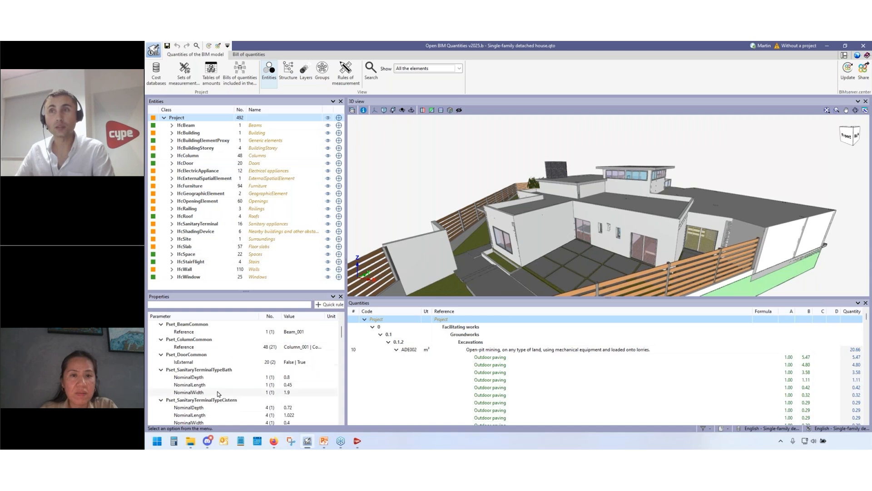
scroll(206, 383, "down", 1)
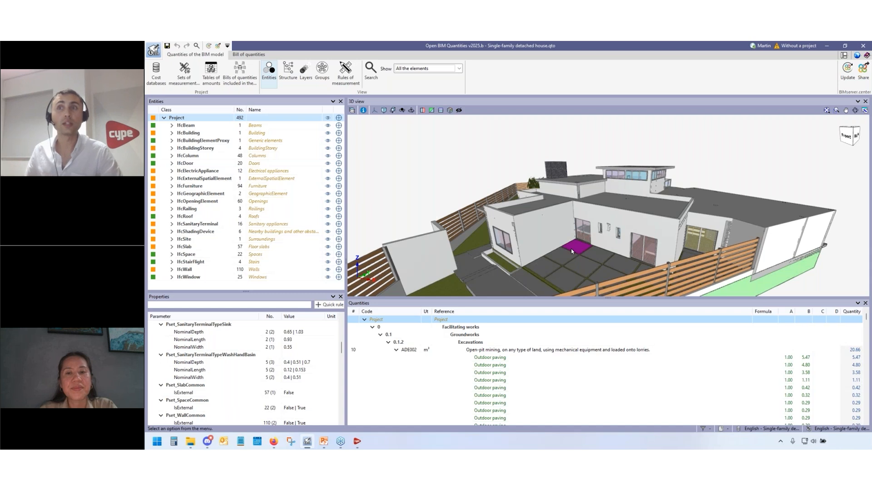
scroll(254, 394, "up", 5)
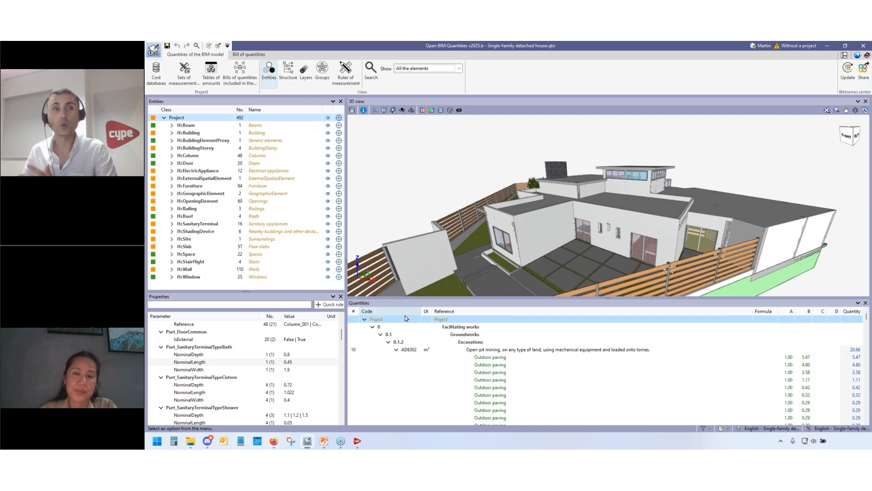
Step: Select the "eng single family copy" cost database for the project and open it for editing
left_click(156, 80)
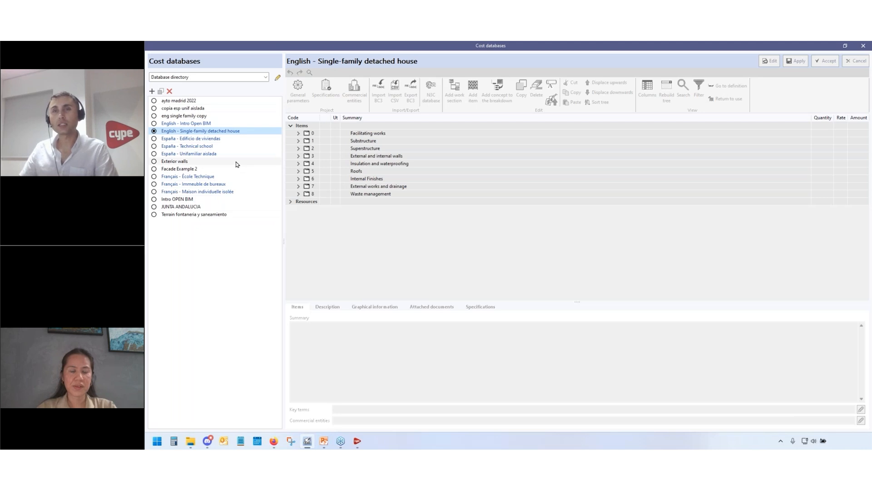
left_click(153, 117)
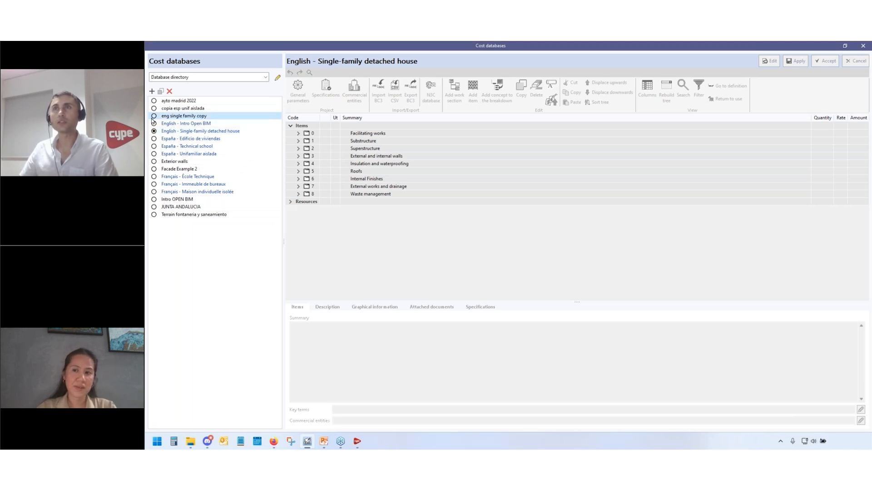
left_click(770, 61)
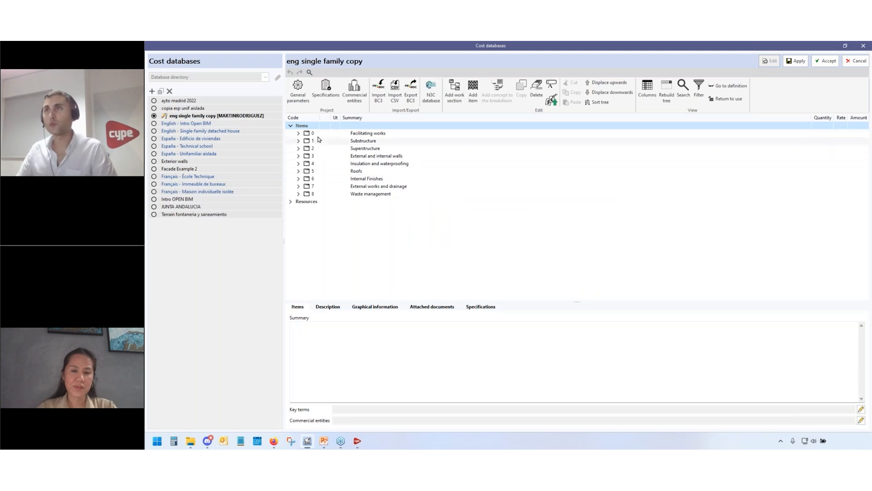
Step: Browse the Facilitating works and Substructure sections of the cost database down to the Blindings item, and close the cost databases
left_click(298, 133)
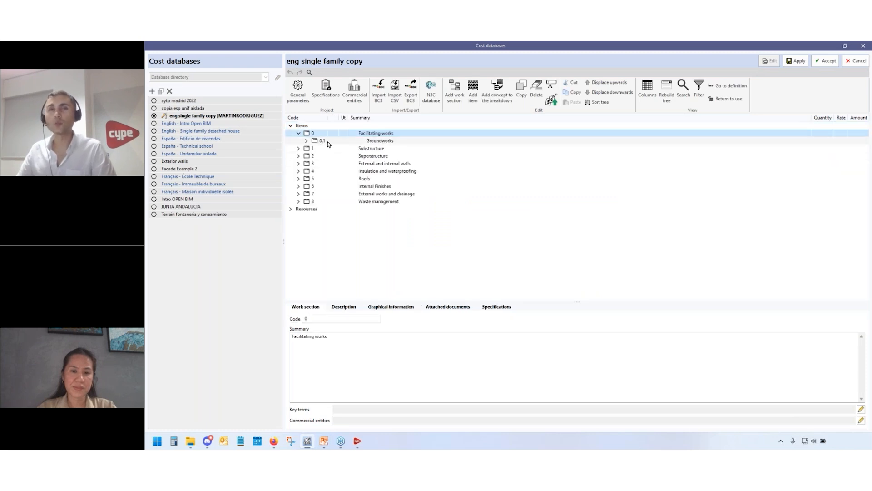
left_click(299, 134)
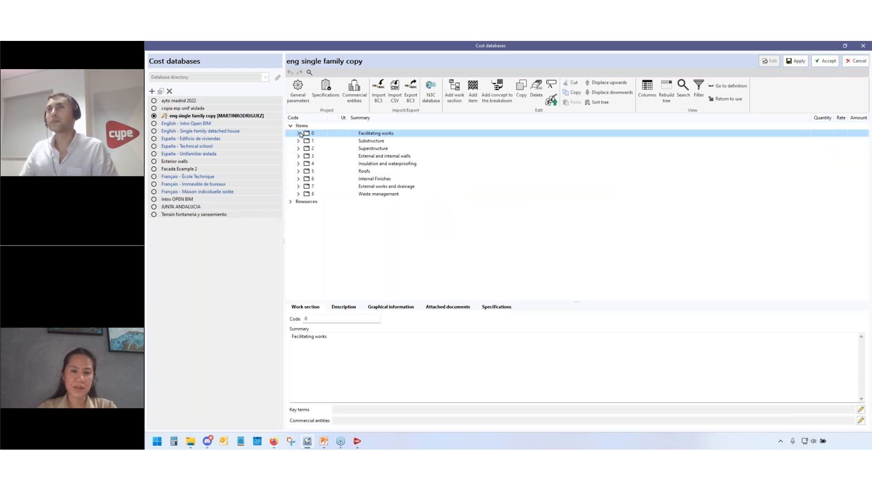
left_click(300, 141)
left_click(299, 141)
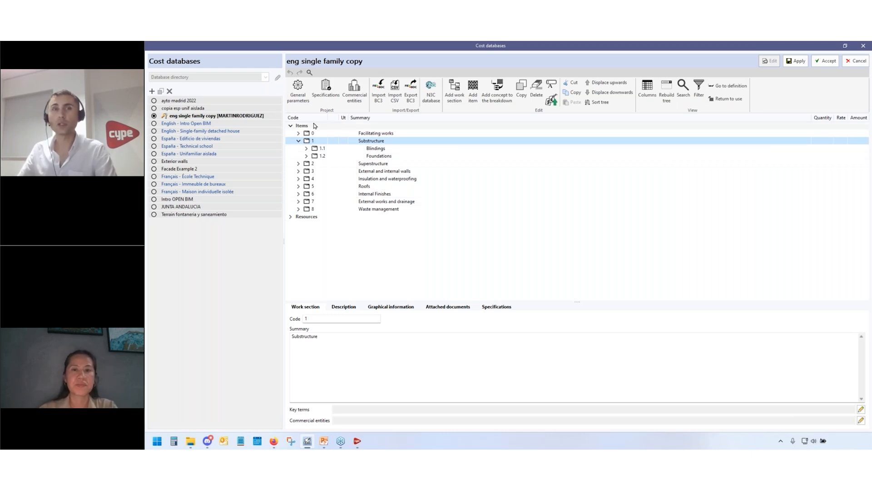
left_click(307, 149)
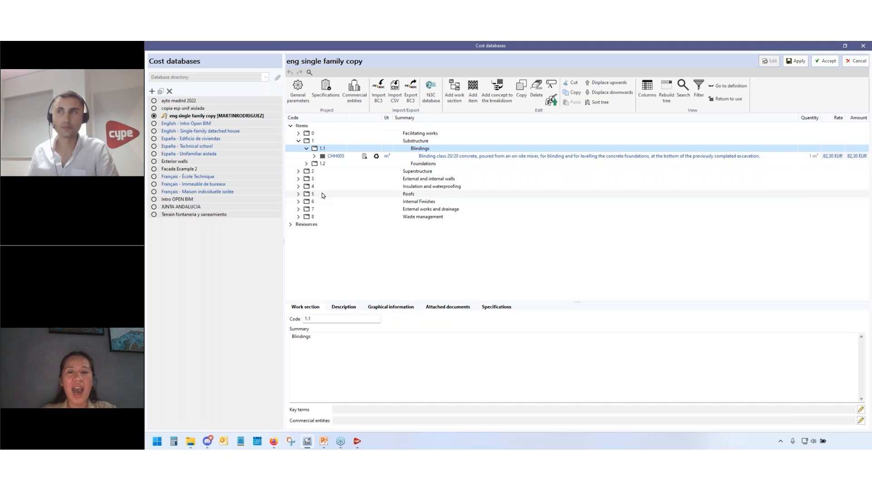
left_click(866, 46)
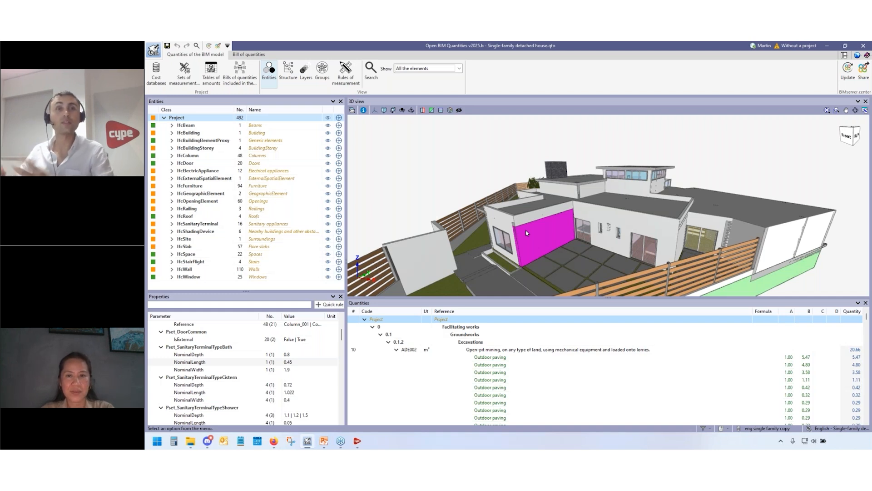
Step: Switch to the BIMserver.center project list in the web browser
left_click(800, 45)
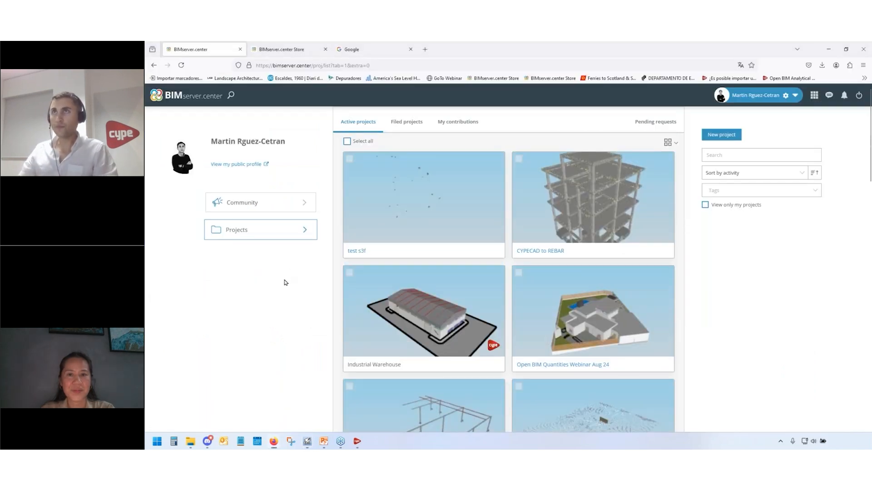
Step: Search Google for "bimserver.center", open the BIMserver.center website from the results, and close that browser tab
left_click(329, 66)
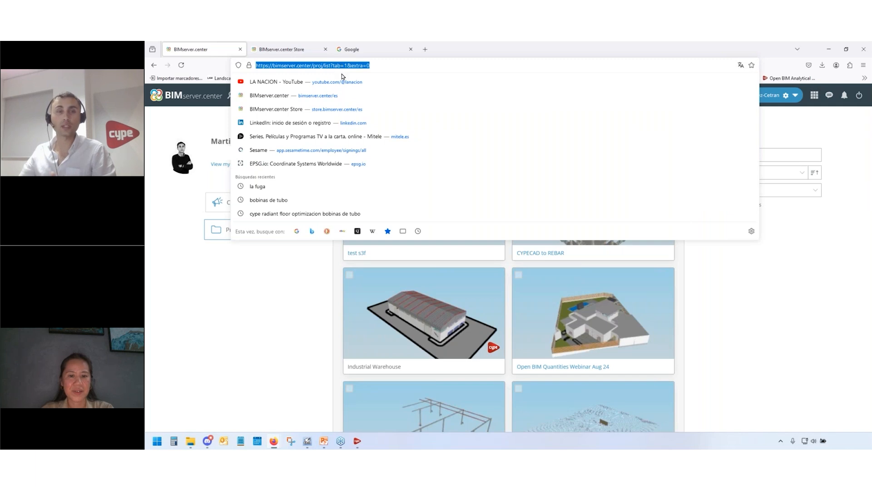
key("Escape")
left_click(352, 49)
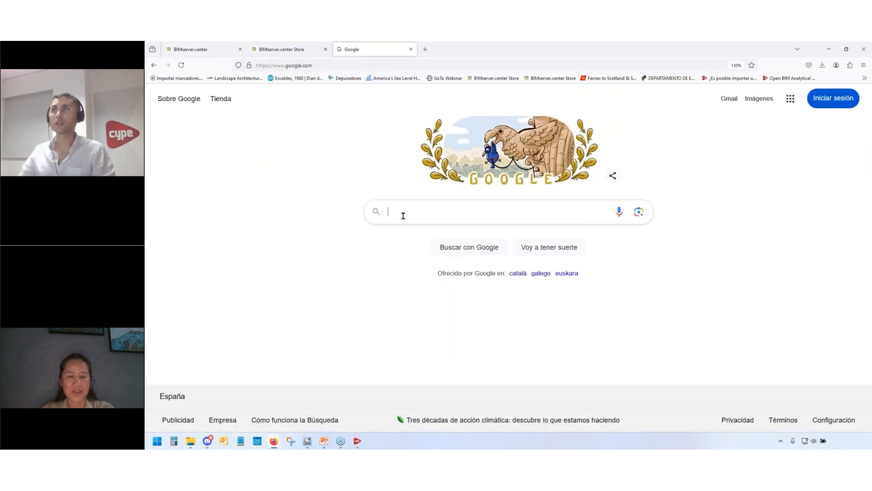
left_click(403, 216)
type("bims3erfe")
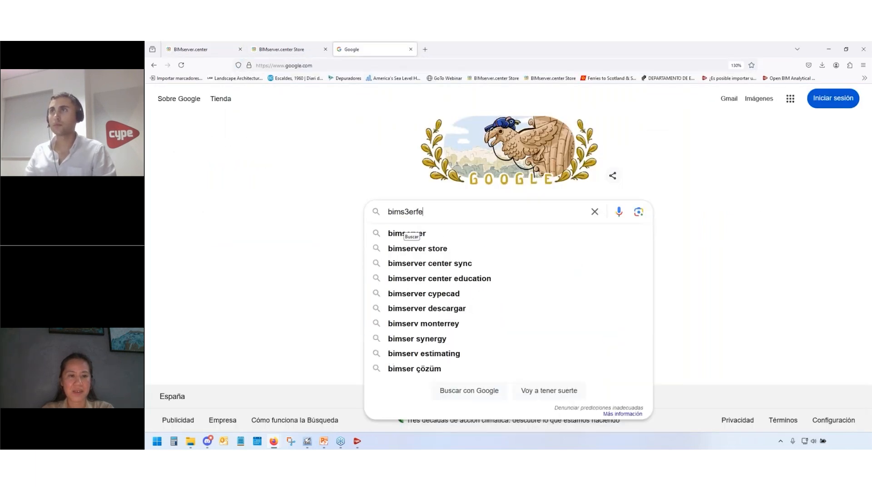
key("BackSpace")
key("BackSpace")
key("BackSpace")
key("BackSpace")
key("BackSpace")
type("erver")
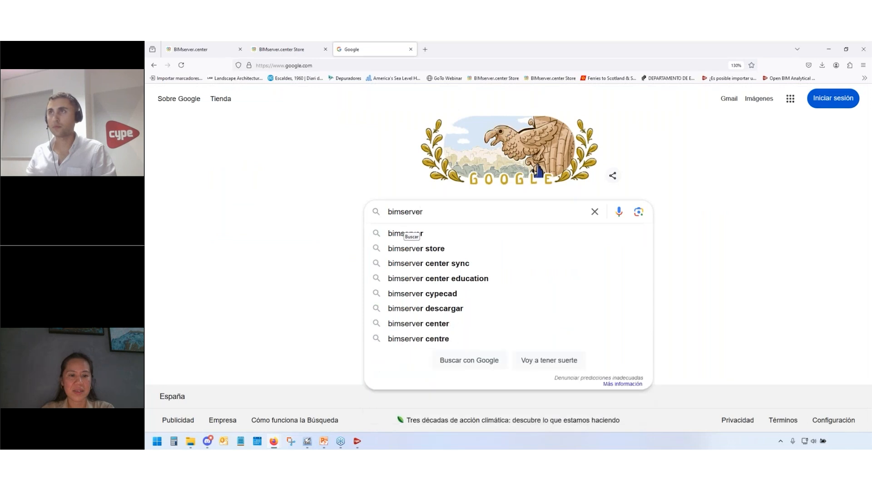
type(".center")
key("Return")
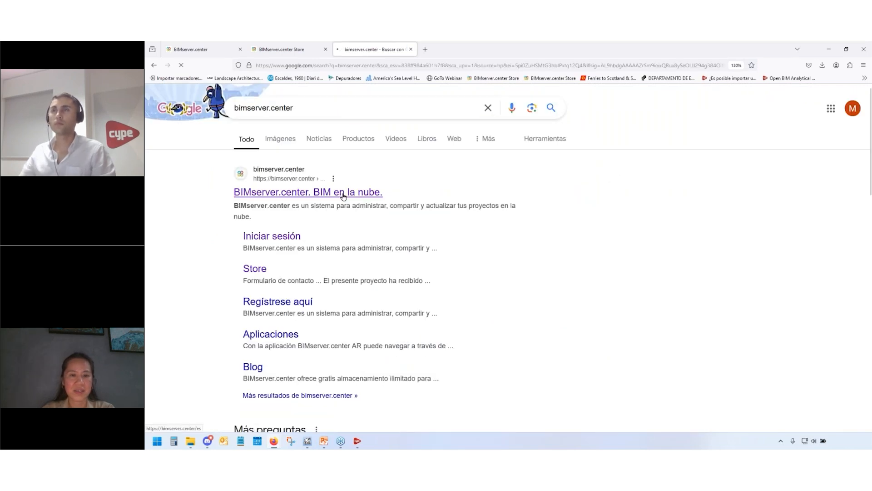
left_click(343, 194)
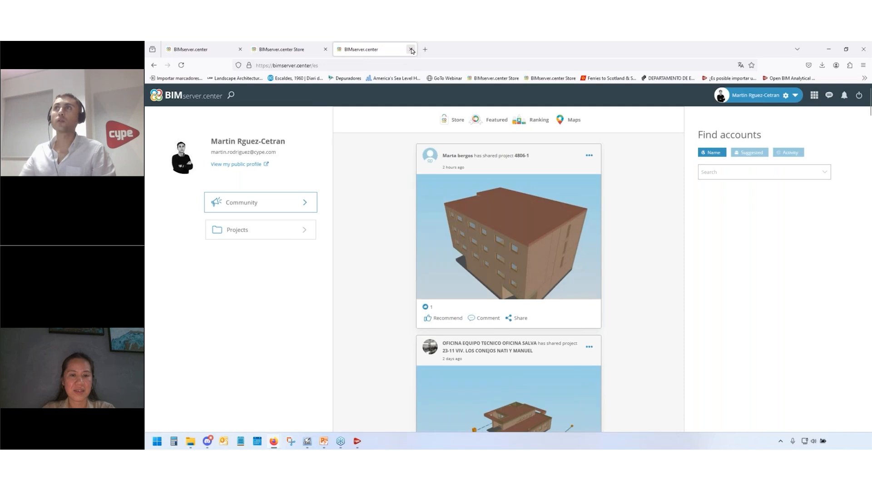
left_click(412, 50)
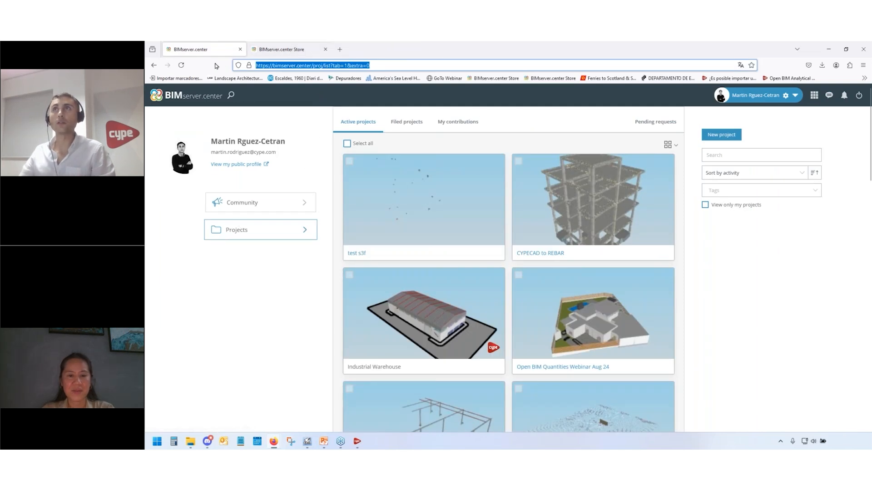
Step: Go to the BIMserver.center home page, open the projects list and look through the active projects
left_click(193, 97)
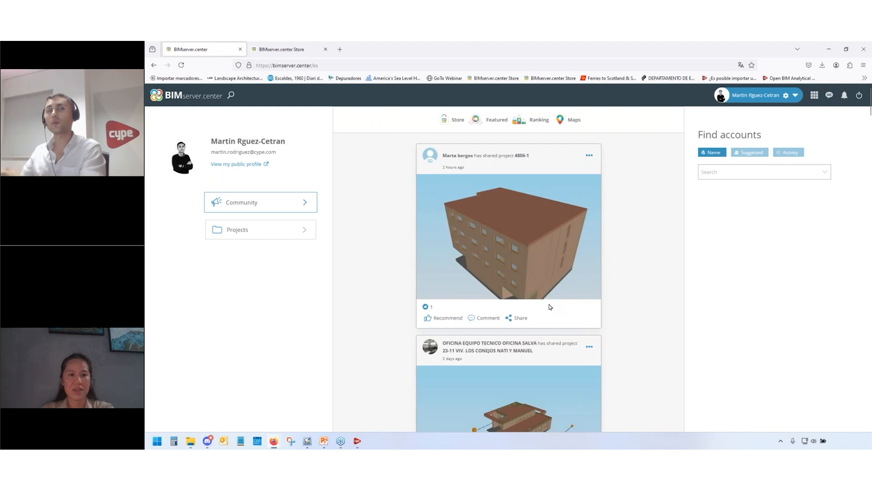
left_click(276, 234)
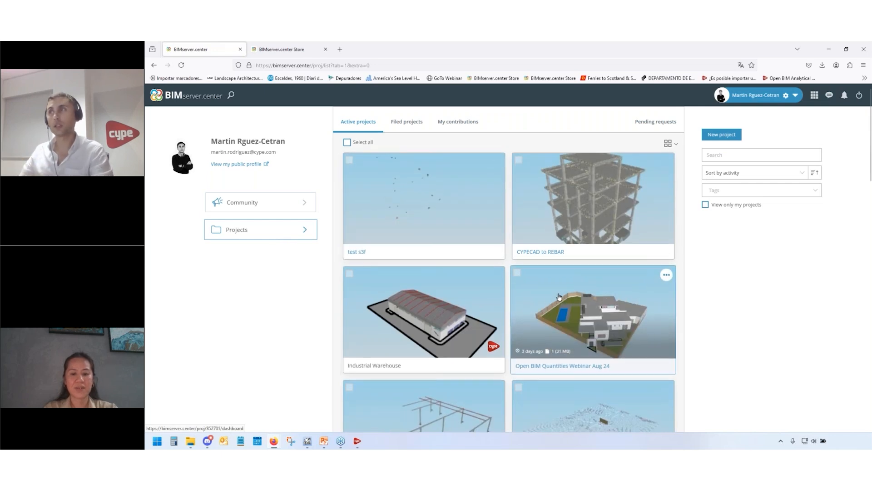
scroll(559, 297, "down", 2)
scroll(583, 264, "down", 2)
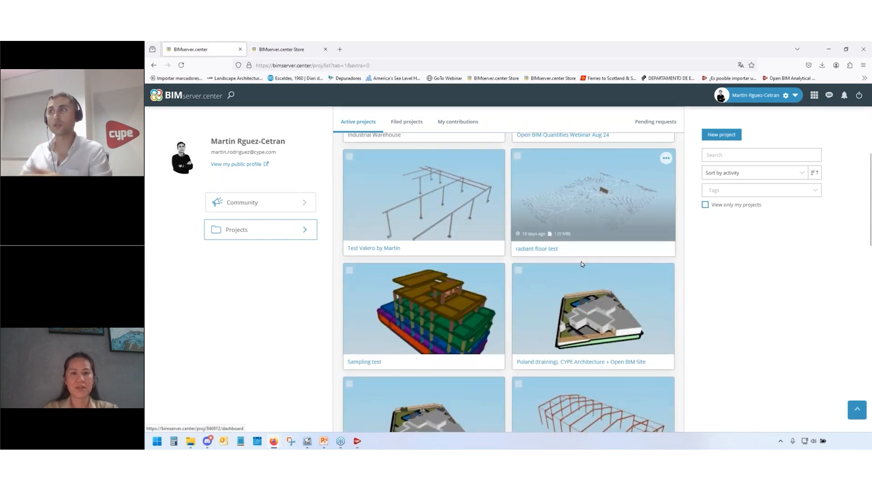
scroll(581, 263, "up", 1)
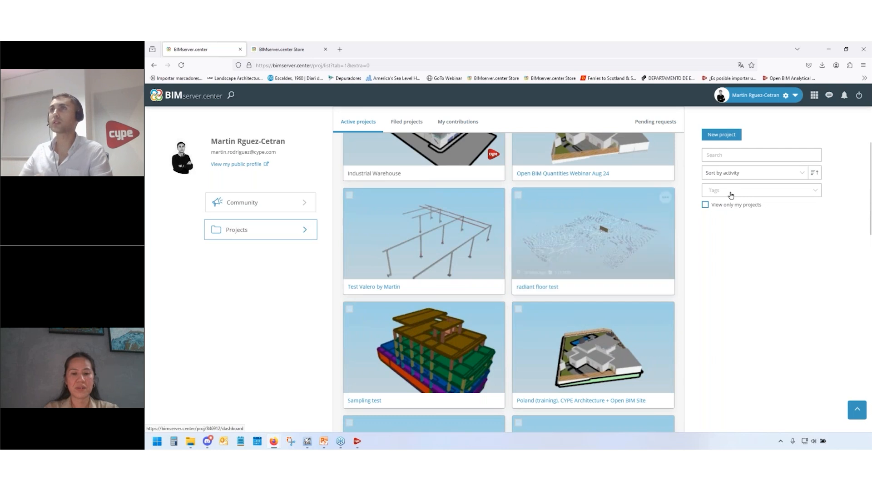
scroll(731, 195, "up", 4)
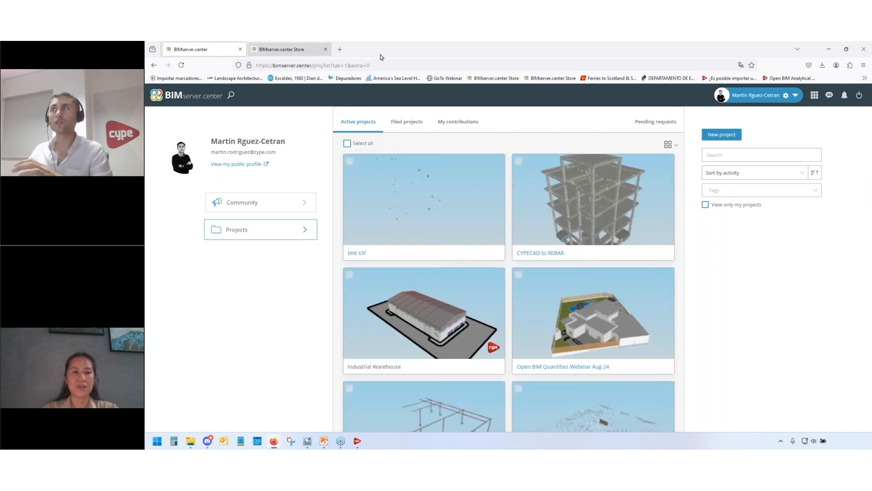
Step: Find the Store among the BIMserver.center applications and open store.bimserver.center in a new browser tab
left_click(814, 95)
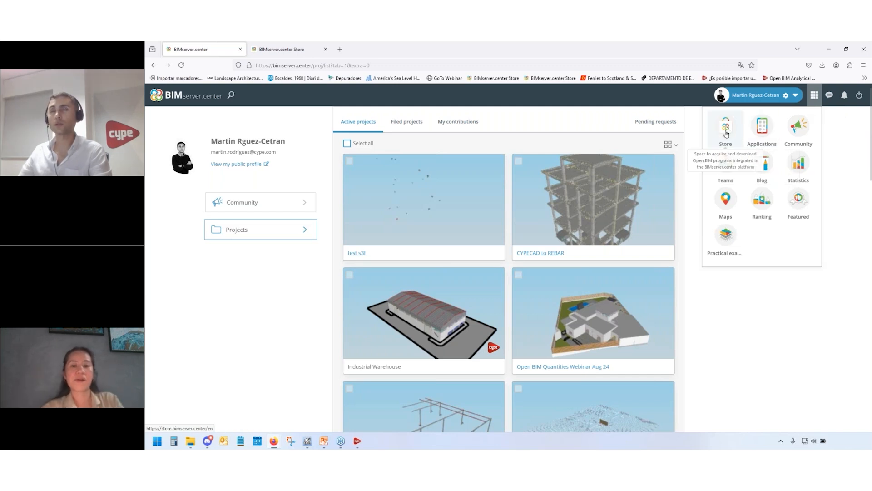
left_click(295, 50)
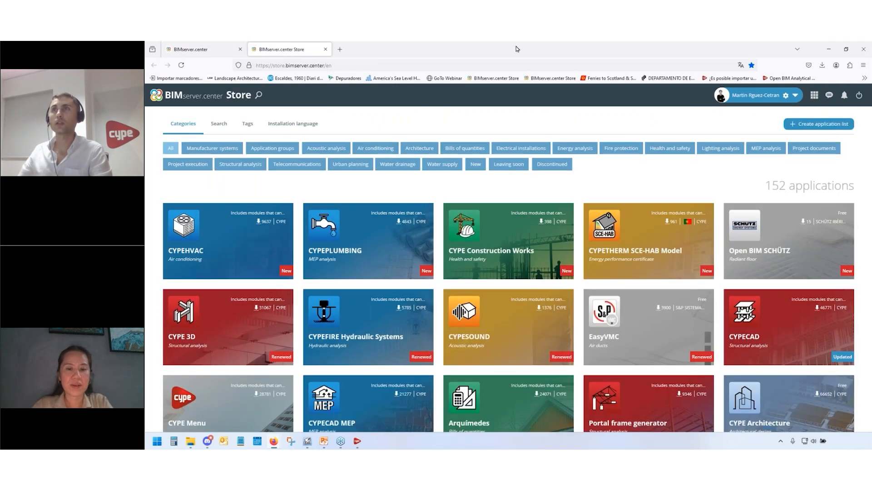
left_click(340, 50)
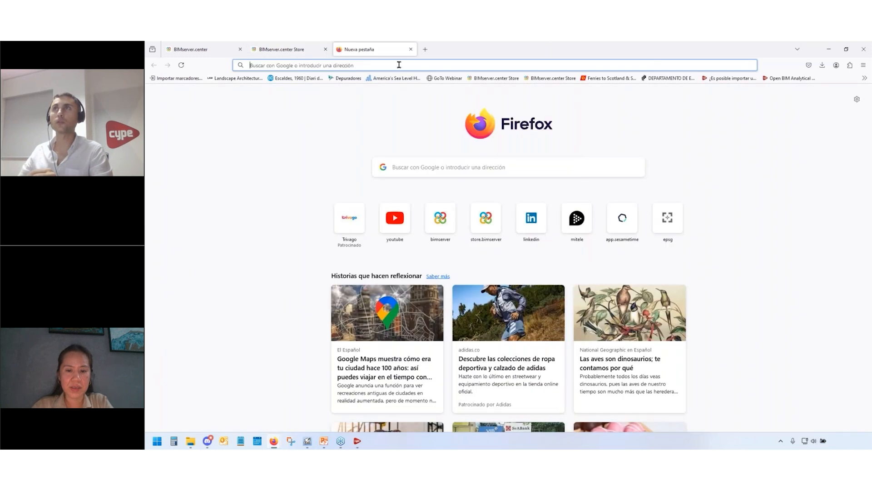
type("store")
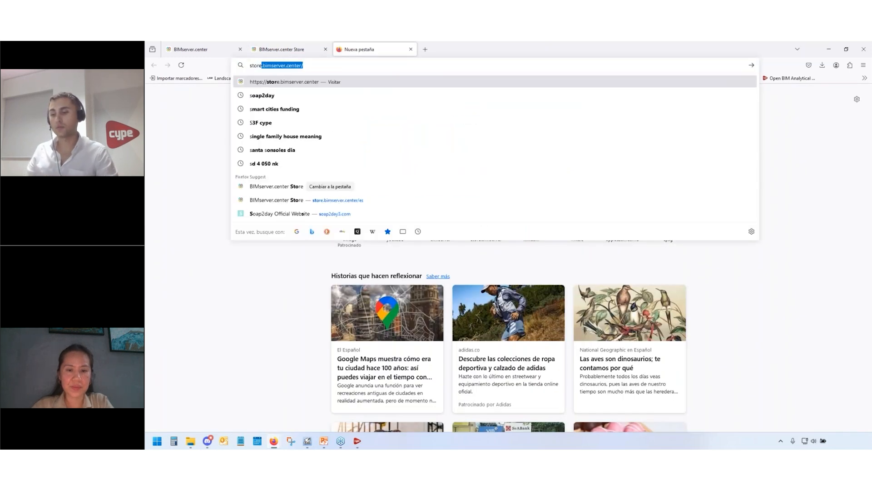
type(".bim")
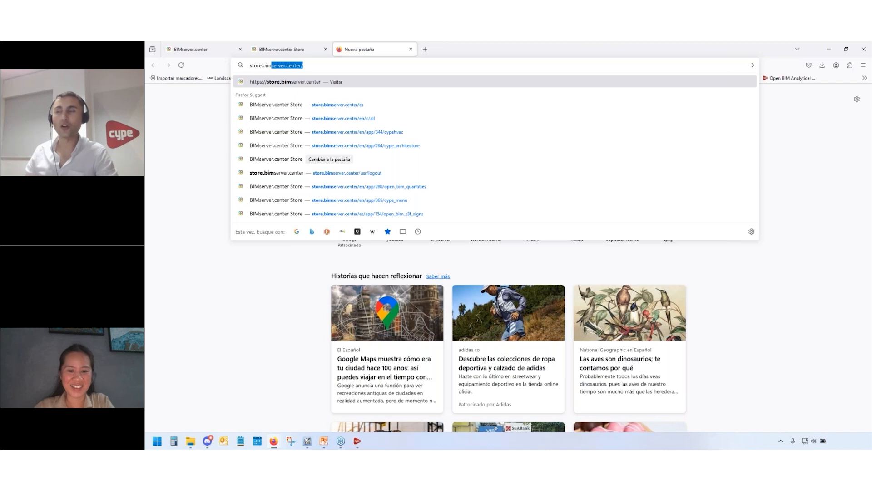
key("End")
key("Return")
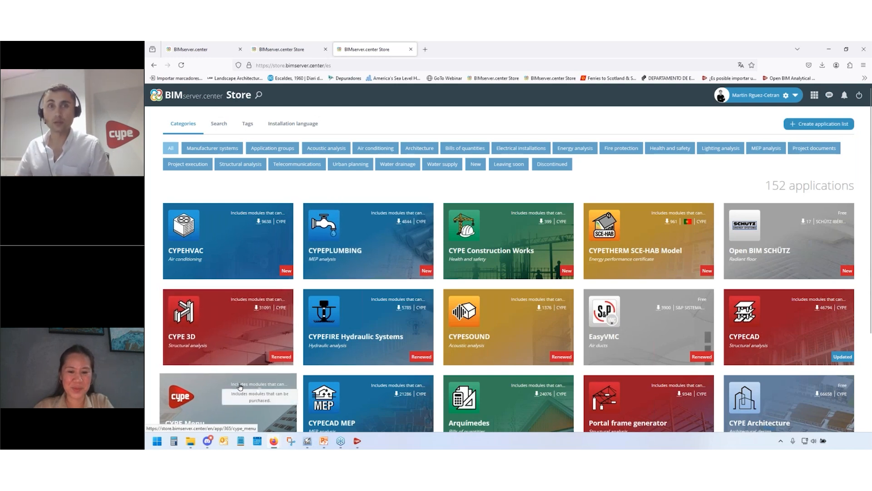
Step: Open the CYPE Menu application page from the Store in its own tab and close the extra Store tab
scroll(240, 386, "down", 2)
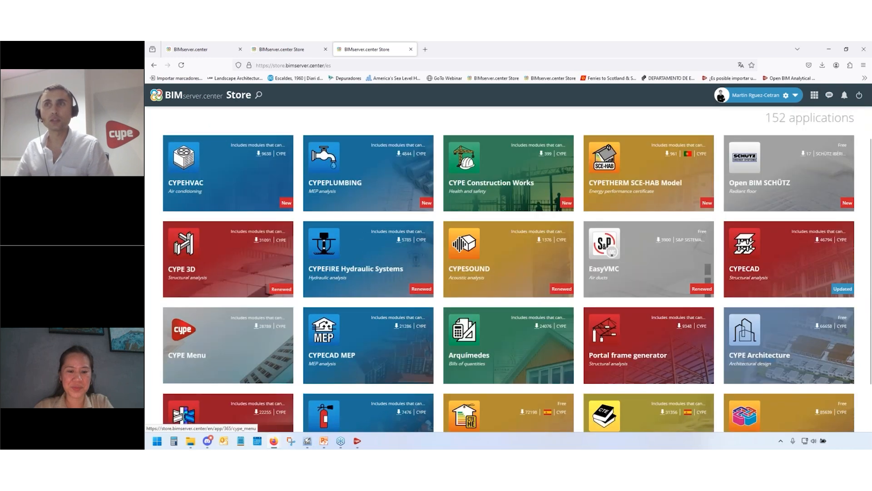
right_click(234, 158)
left_click(263, 167)
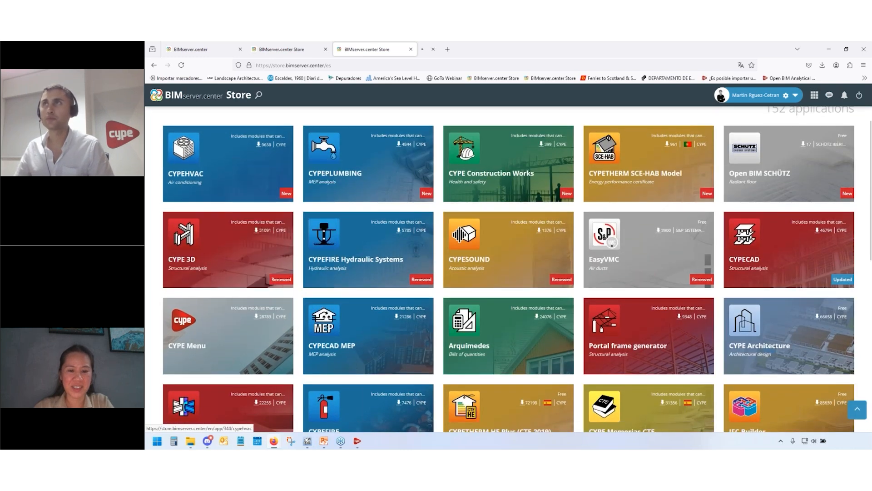
left_click(411, 50)
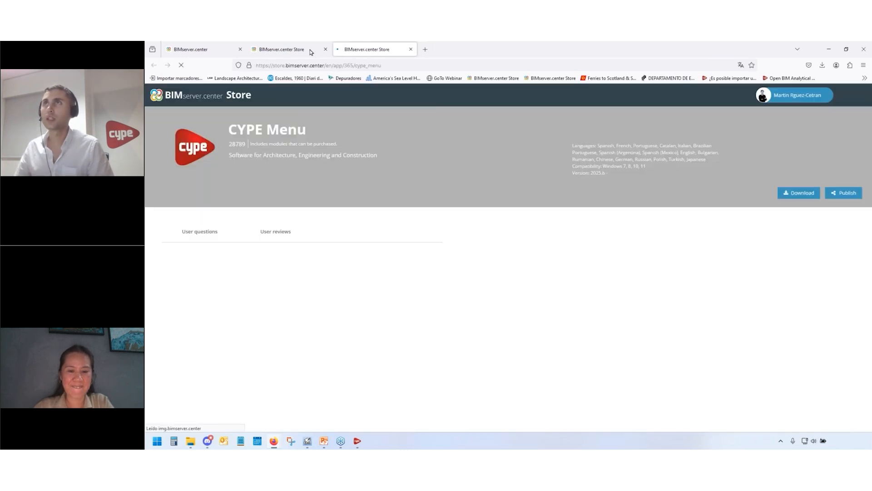
left_click(311, 50)
scroll(240, 340, "down", 3)
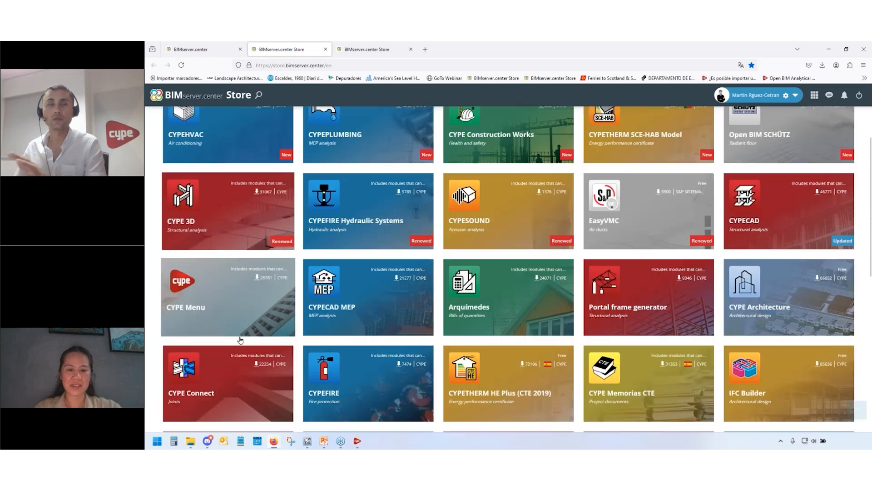
left_click(226, 291)
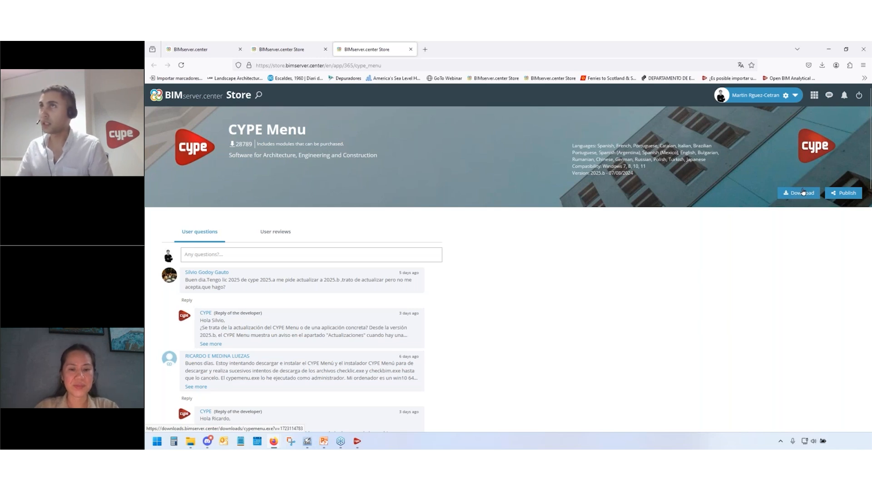
Step: Close the extra CYPE Menu window on the desktop and return to the CYPE Menu download page in the browser
left_click(830, 47)
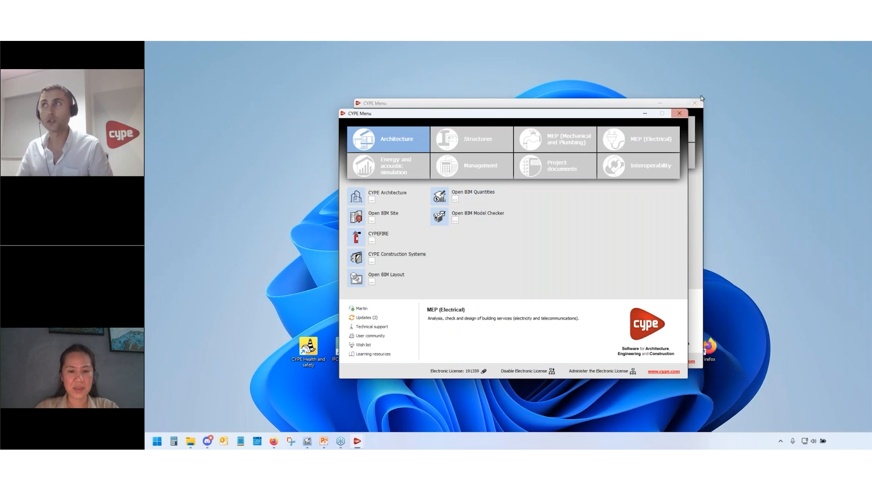
left_click(680, 113)
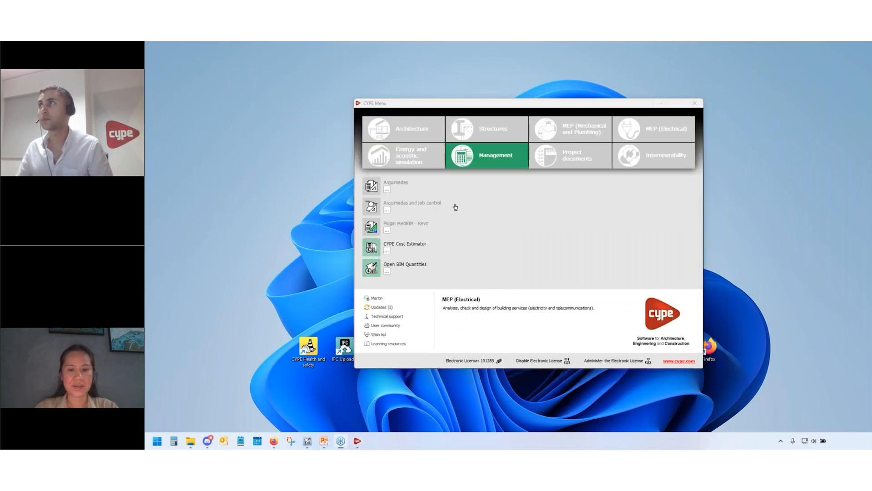
mouse_move(275, 440)
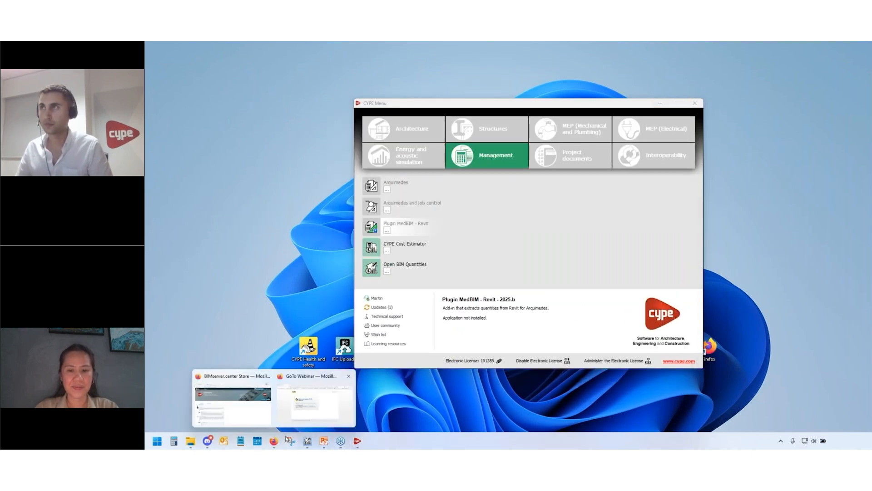
left_click(269, 402)
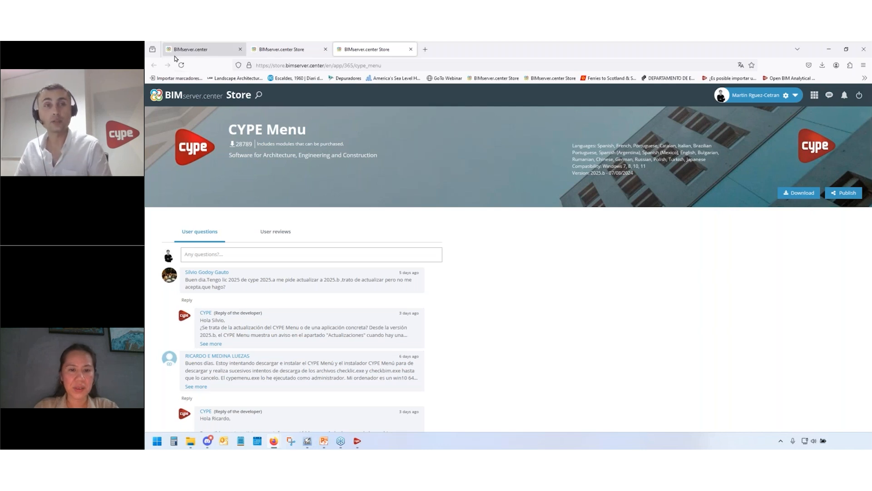
Step: View the installation options of Open BIM Quantities in the CYPE Menu, close them and minimise the CYPE Menu window
left_click(358, 442)
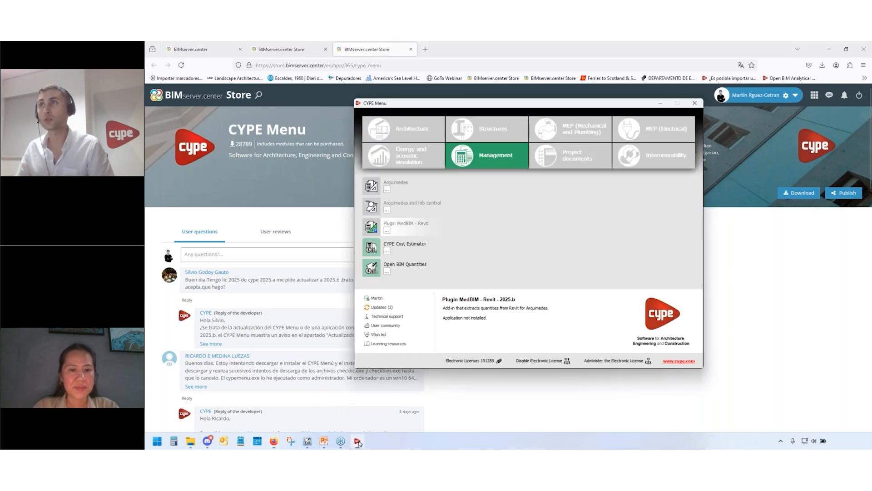
key("ctrl+2")
left_click_drag(376, 268, 396, 279, "ctrl")
left_click(387, 272)
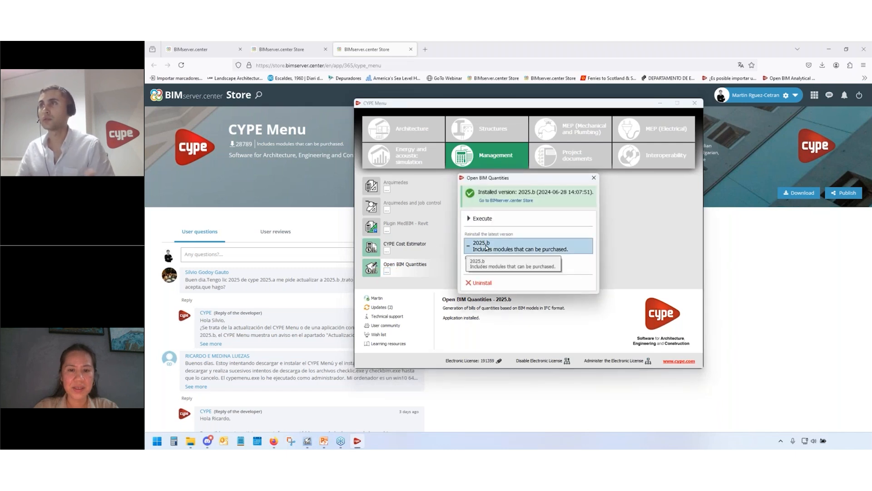
left_click(592, 179)
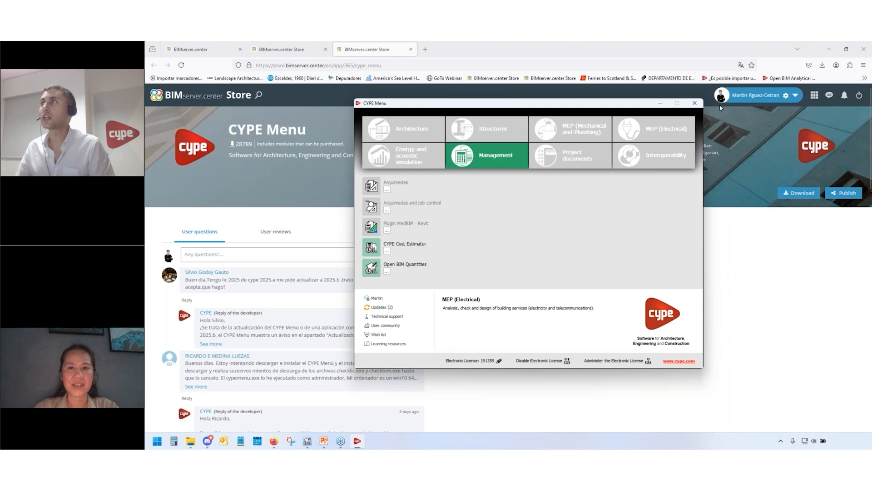
left_click(661, 104)
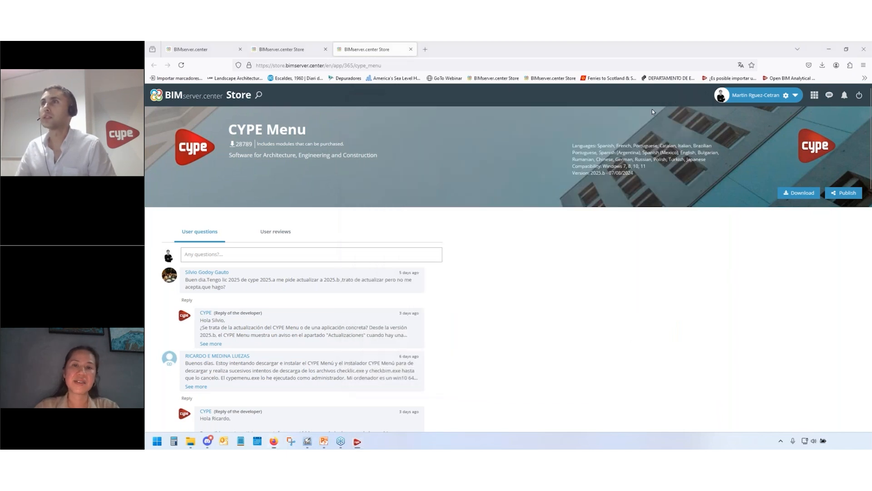
Step: Search the BIMserver.center Store by name for "quantities"
left_click(282, 49)
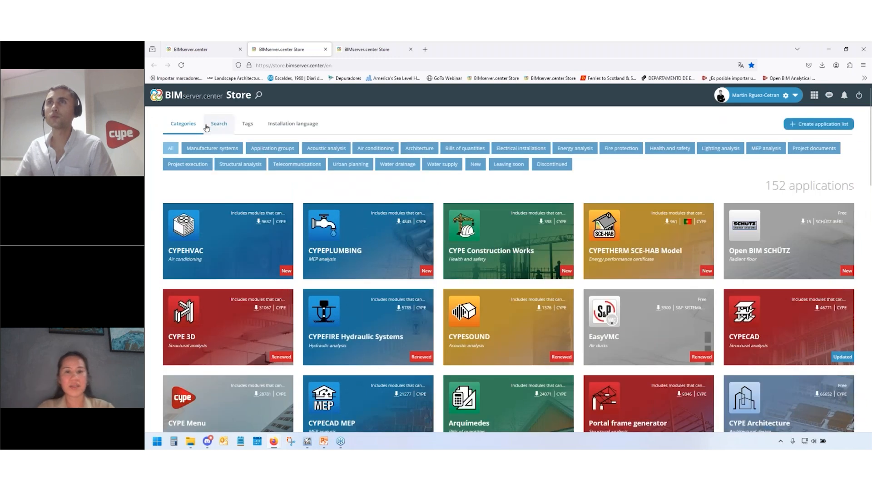
left_click(219, 124)
left_click(214, 149)
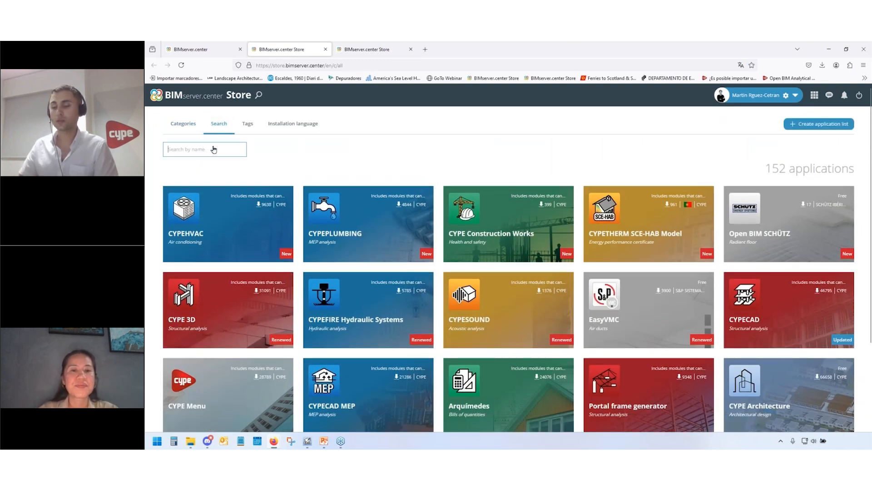
type("quantit")
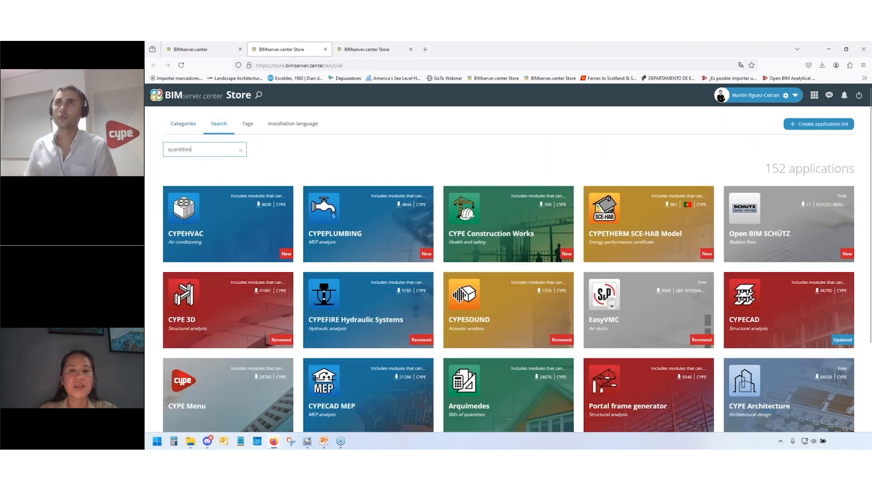
type("ies")
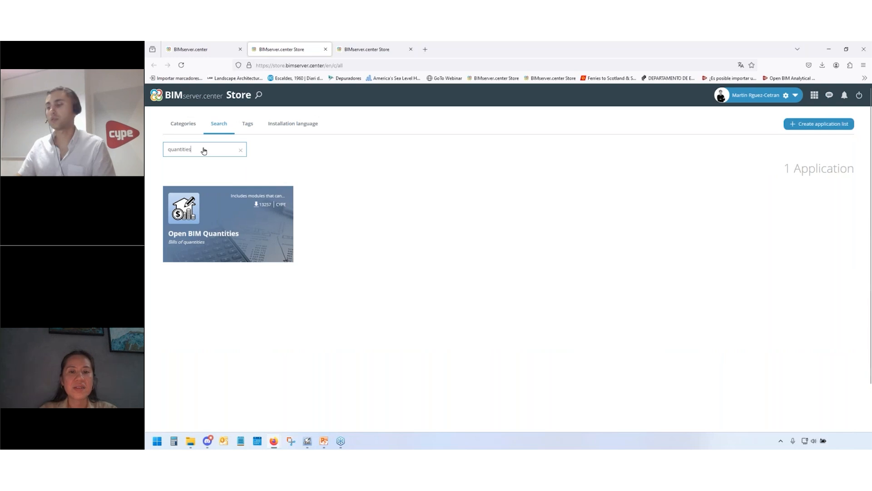
Step: Clear the Store's name search and open the Open BIM Quantities page from the full application list
key("BackSpace")
left_click(241, 150)
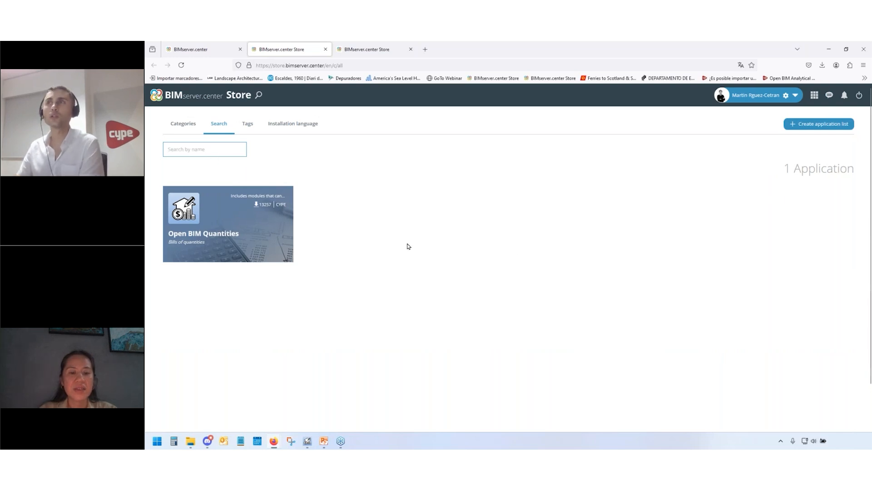
scroll(409, 243, "down", 7)
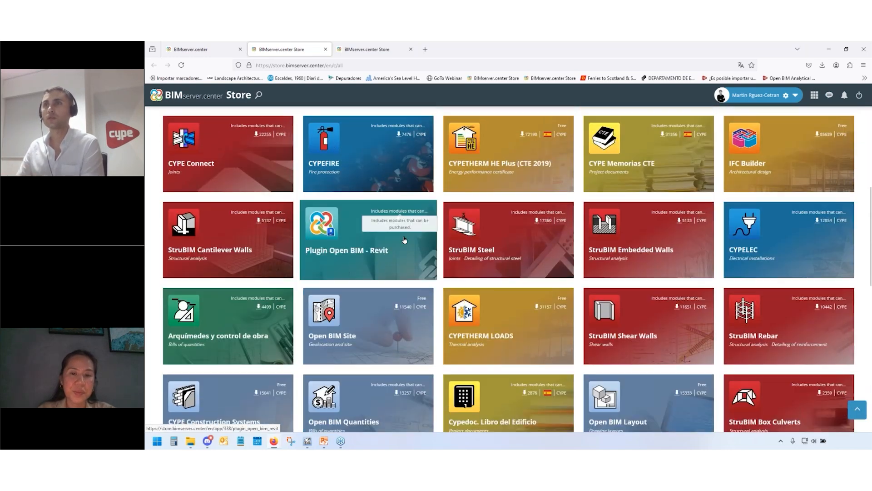
scroll(405, 240, "down", 2)
left_click(353, 290)
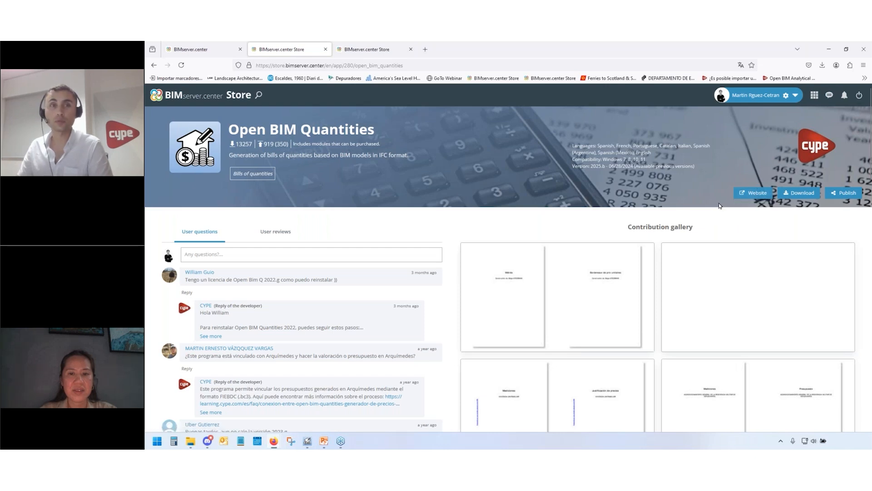
Step: Open the CYPE website of Open BIM Quantities and look through its detailed information, from the introduction to the component tree section
left_click(753, 195)
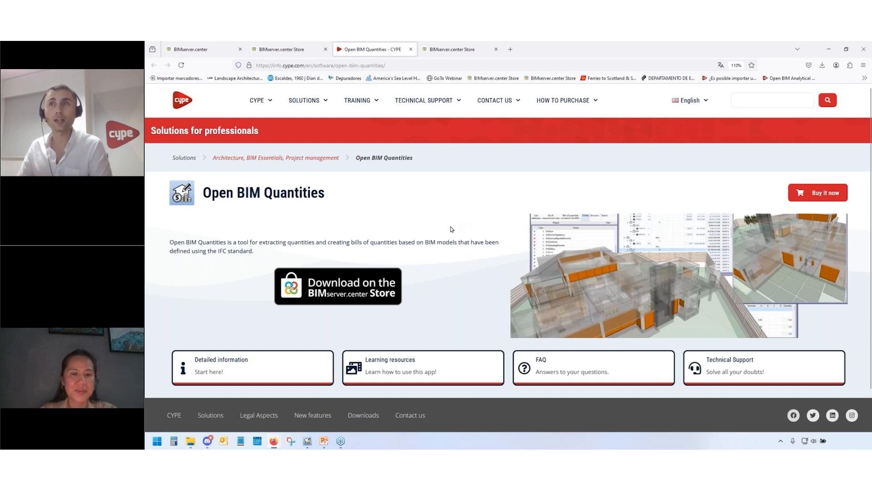
left_click(264, 364)
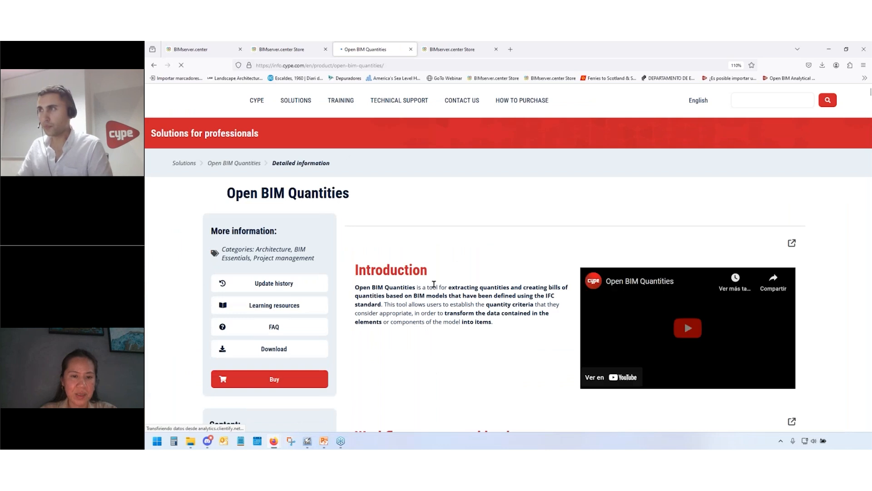
scroll(523, 257, "down", 2)
scroll(523, 257, "down", 10)
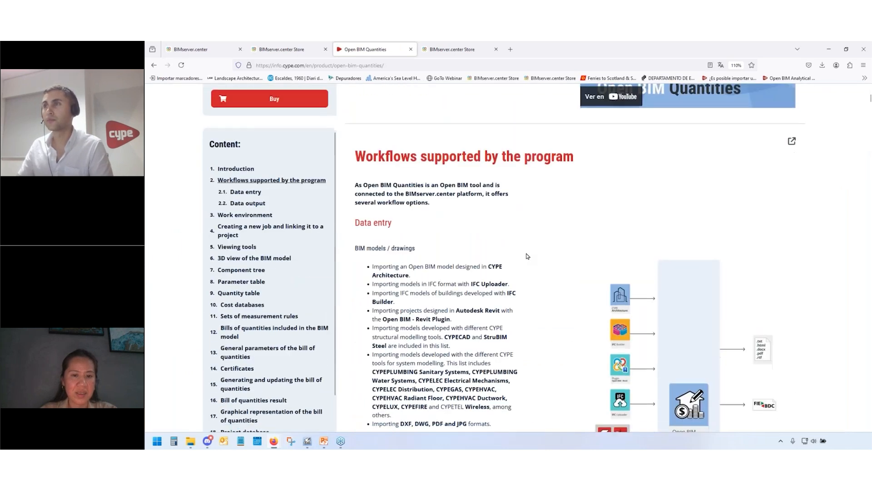
scroll(526, 254, "down", 8)
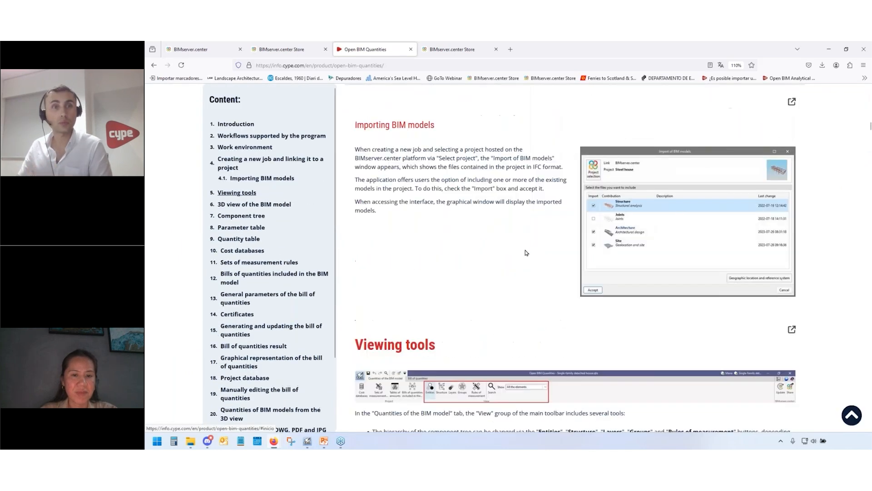
scroll(526, 254, "down", 10)
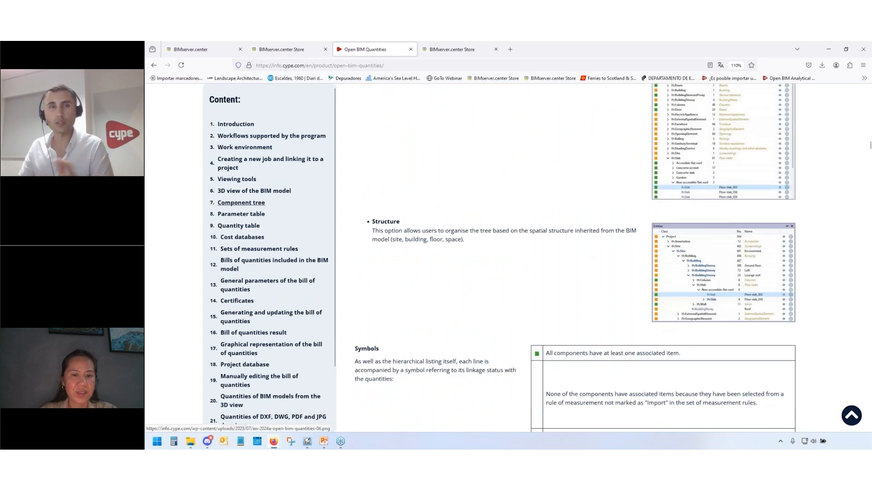
scroll(869, 160, "down", 10)
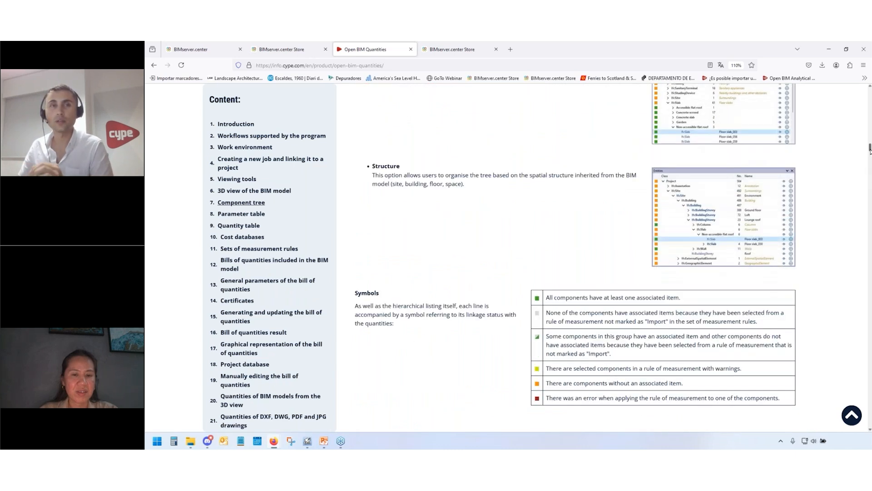
left_click_drag(869, 169, 869, 86)
left_click(356, 144)
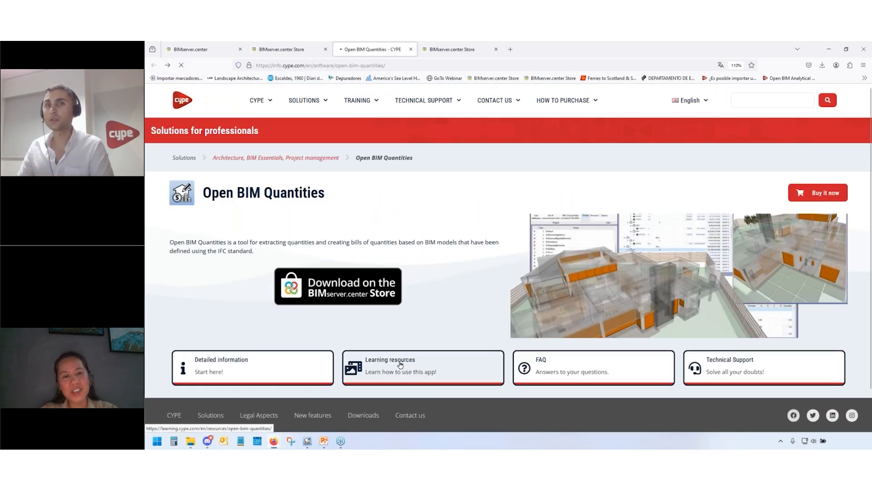
Step: View the Open BIM Quantities learning resources page and the training options on the CYPE website
left_click(407, 355)
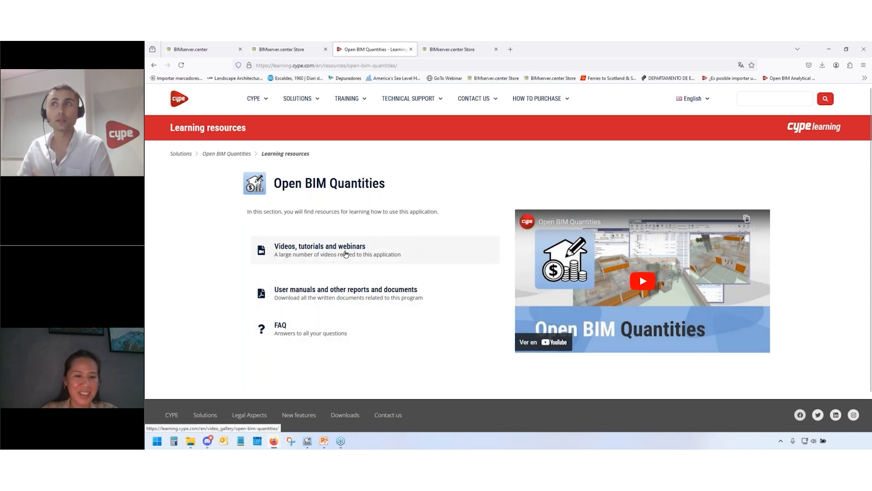
left_click(150, 67)
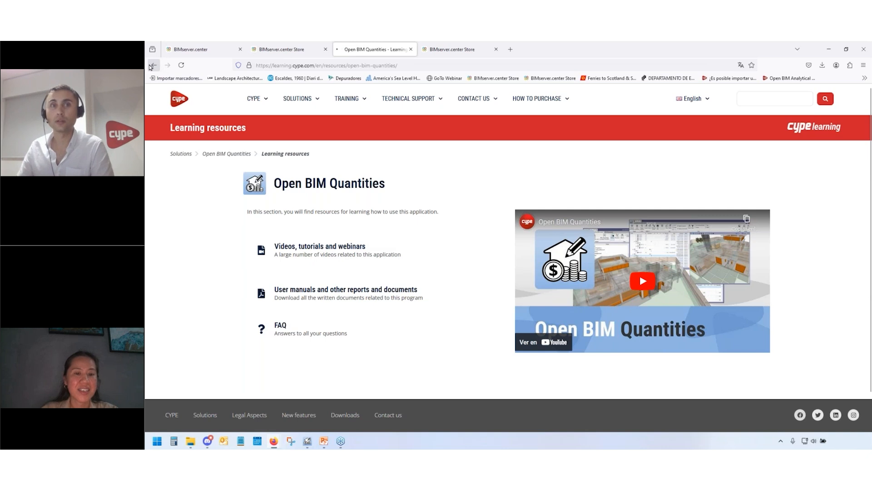
mouse_move(346, 108)
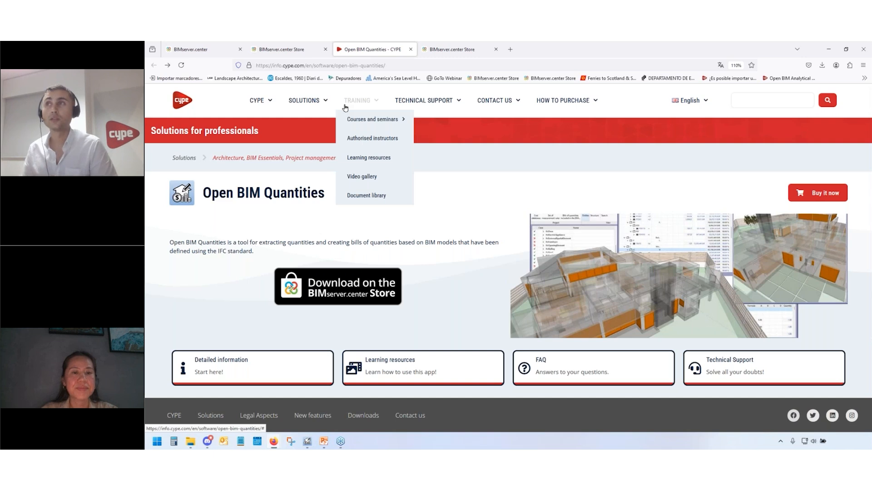
left_click(446, 48)
left_click(394, 49)
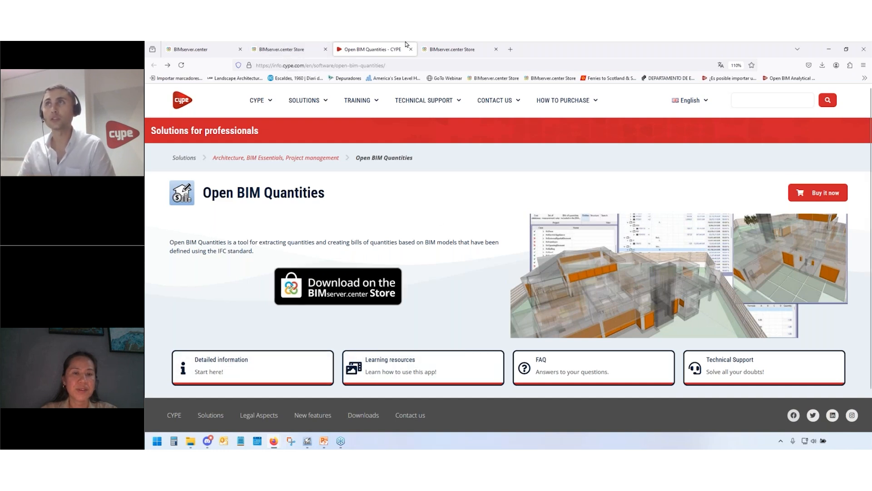
Step: Log out of BIMserver.center from the Store page and mark the home page's login and registration area with a red rectangle
left_click(280, 49)
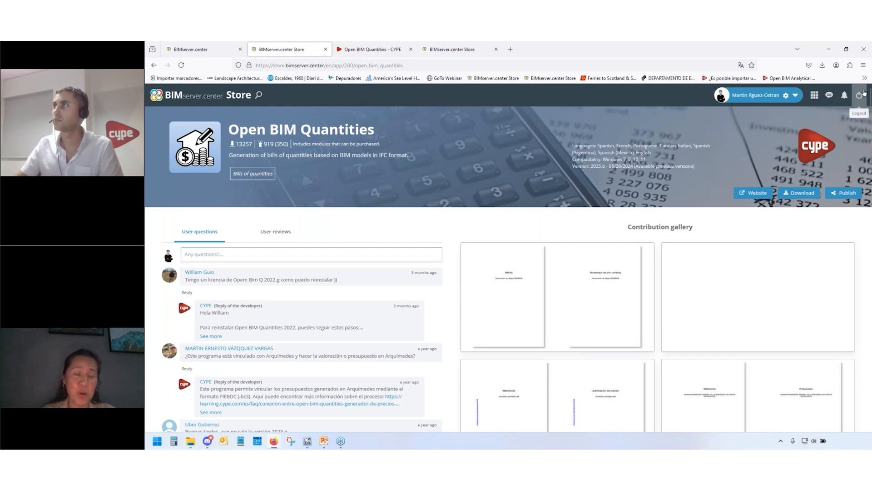
left_click(860, 95)
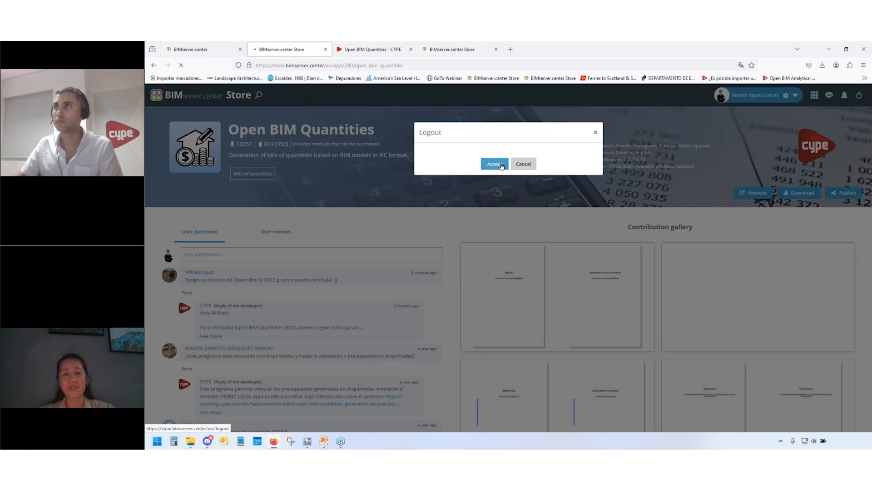
left_click(502, 166)
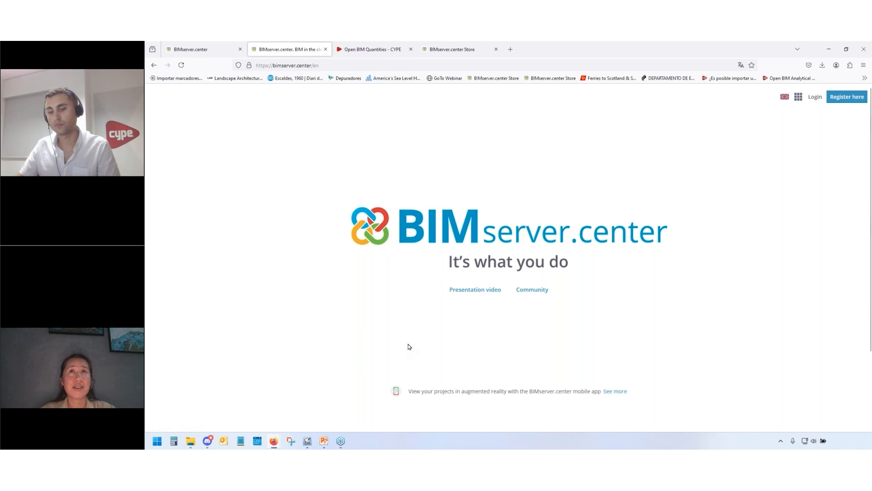
left_click_drag(707, 54, 870, 143)
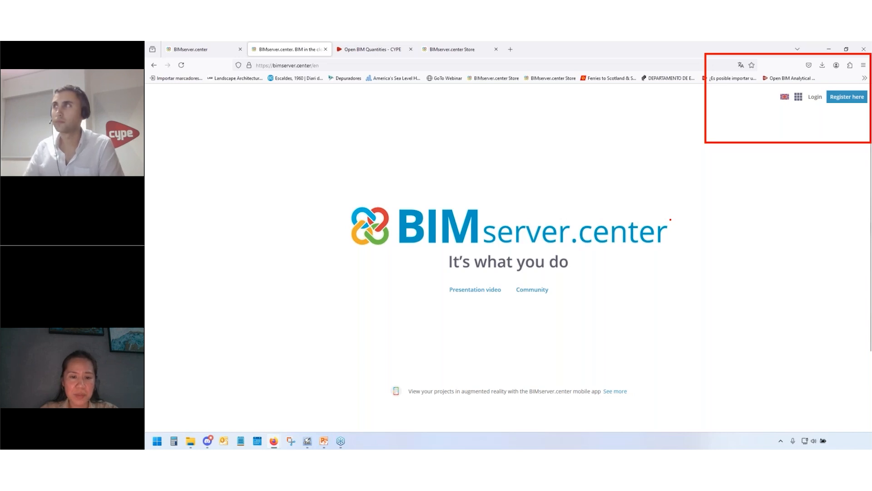
Step: Switch to PowerPoint, start the slide show from the current slide and advance past the #BQASIA promotion to the "Contact us" slide
left_click(324, 441)
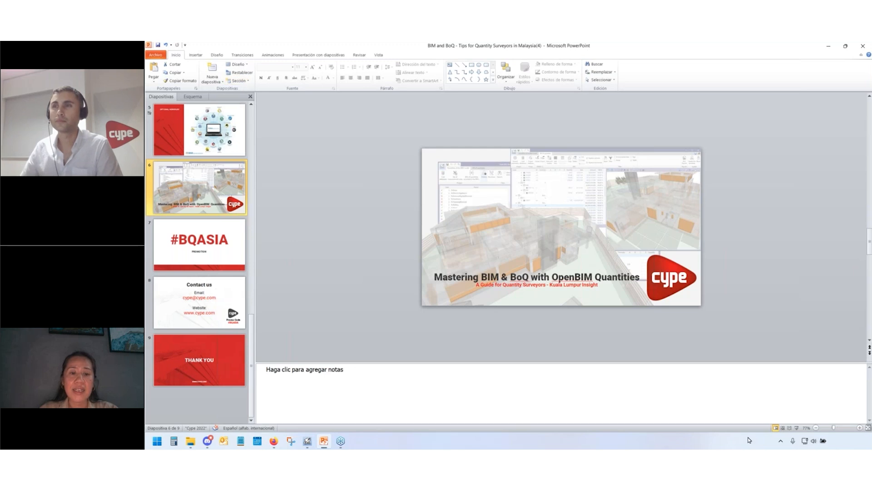
left_click(797, 428)
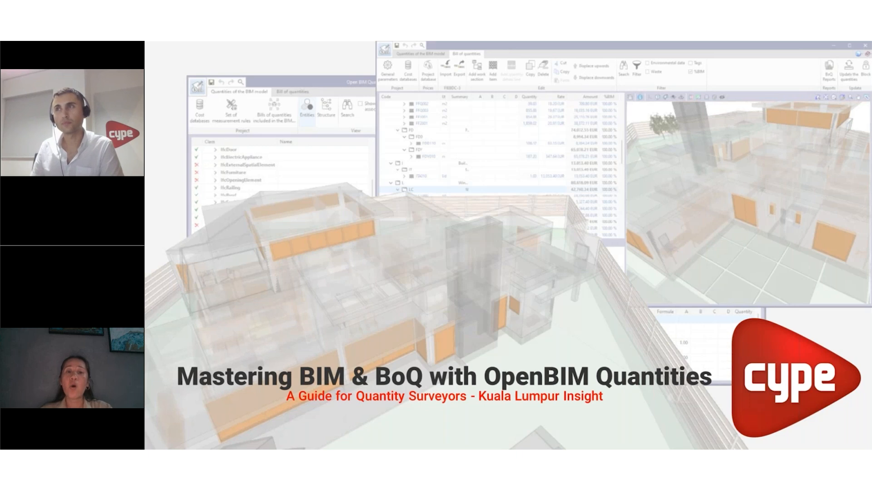
key("Right")
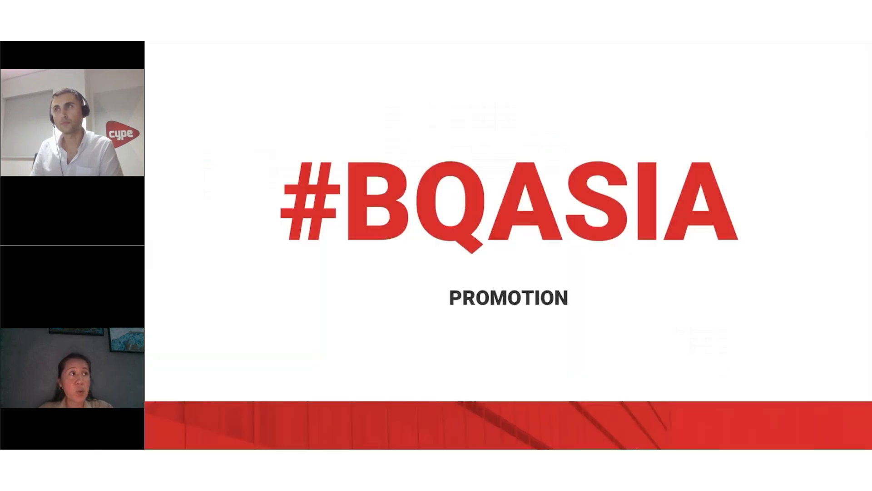
key("Right")
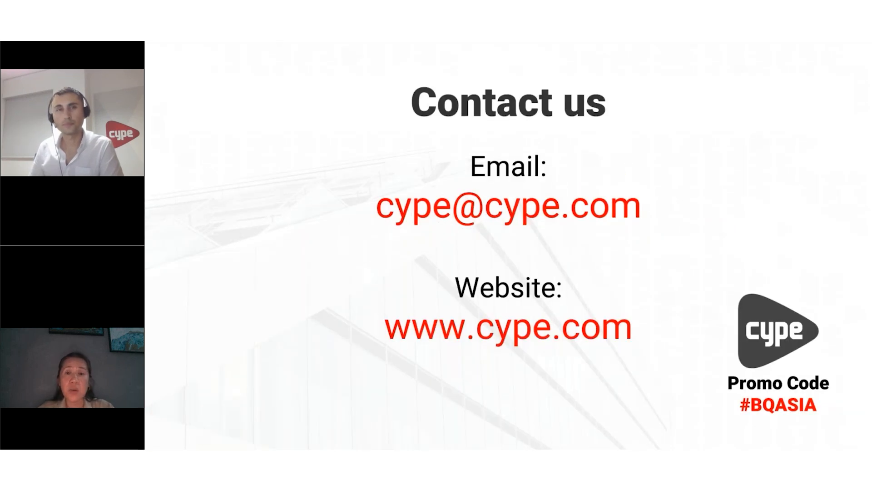